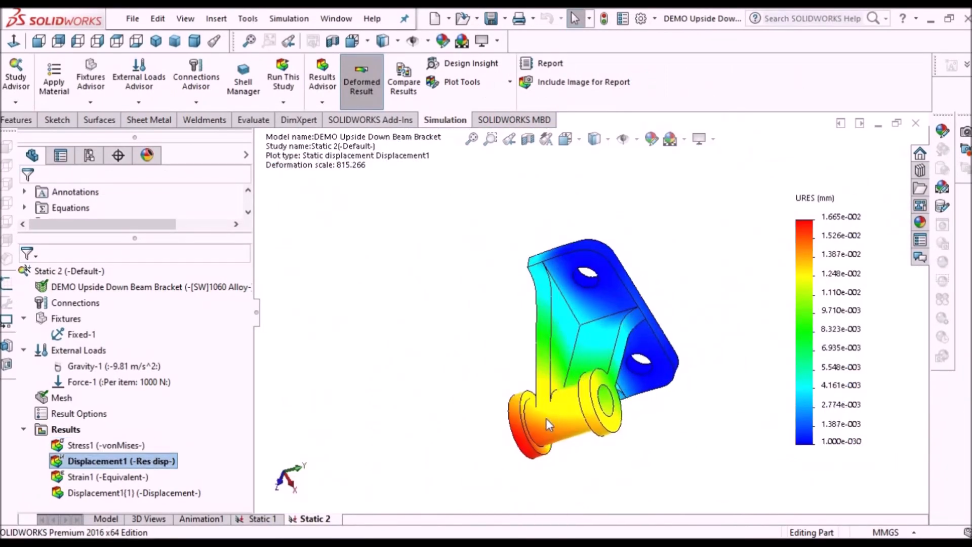
{"action": "middle_click_drag", "start_coordinate": [549, 425], "coordinate": [623, 465]}
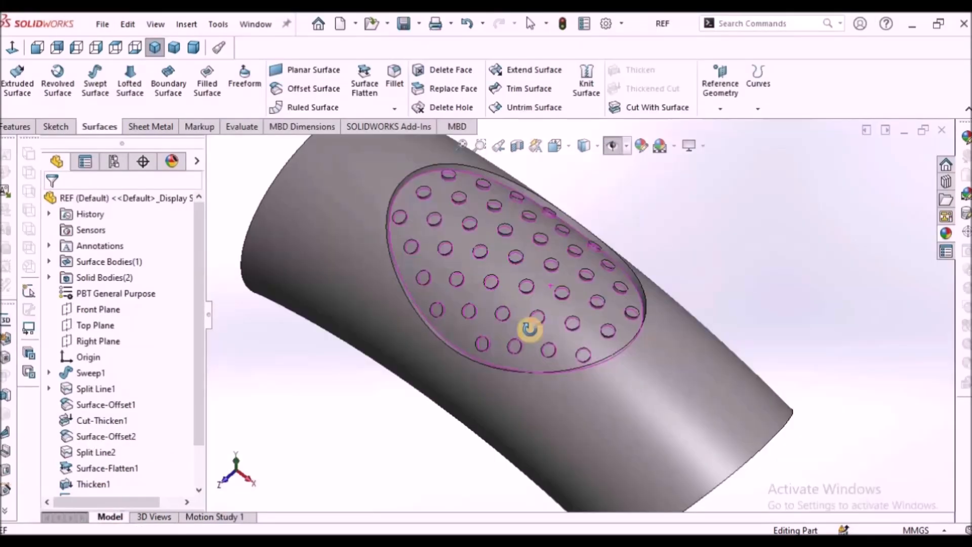
{"action": "middle_click_drag", "start_coordinate": [528, 327], "coordinate": [647, 326]}
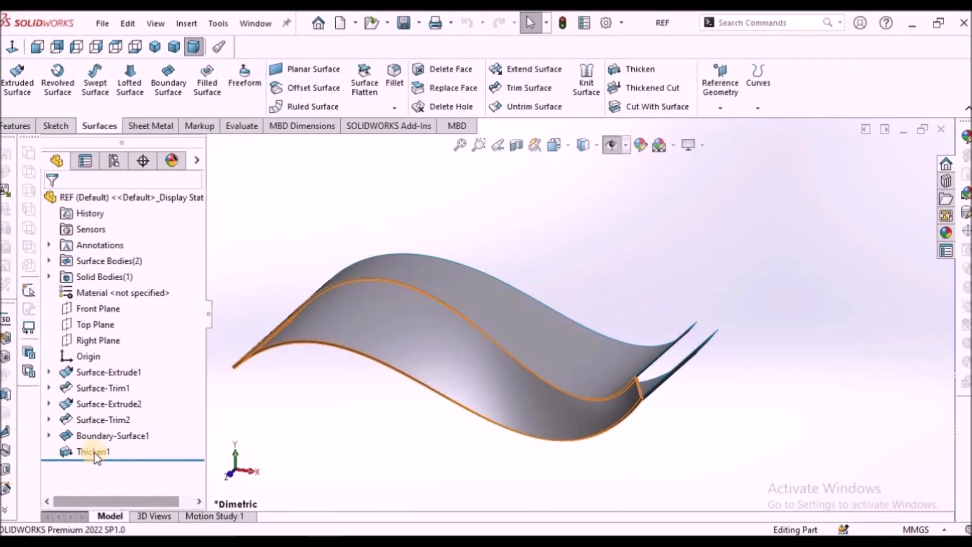
{"action": "right_click", "coordinate": [84, 451]}
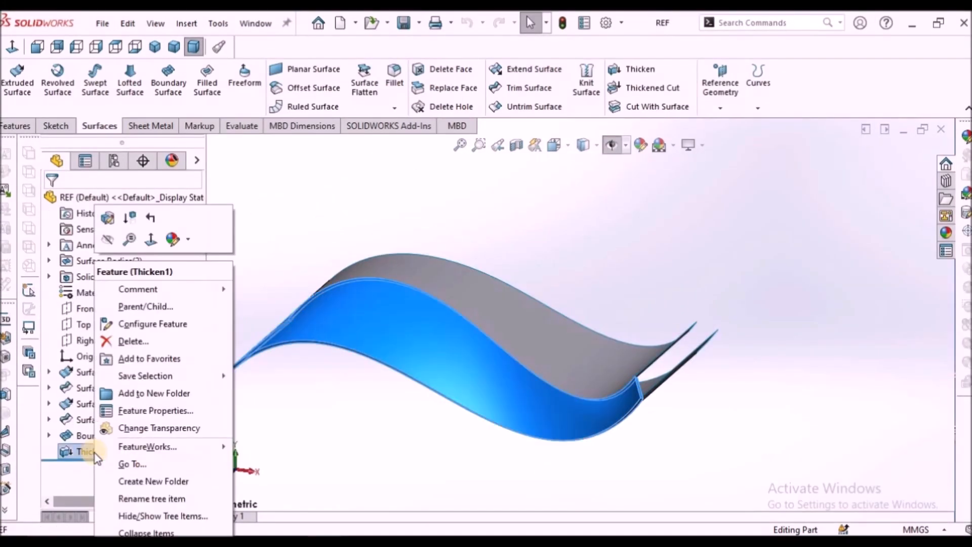
{"action": "left_click", "coordinate": [108, 242]}
{"action": "middle_click_drag", "start_coordinate": [424, 224], "coordinate": [525, 317]}
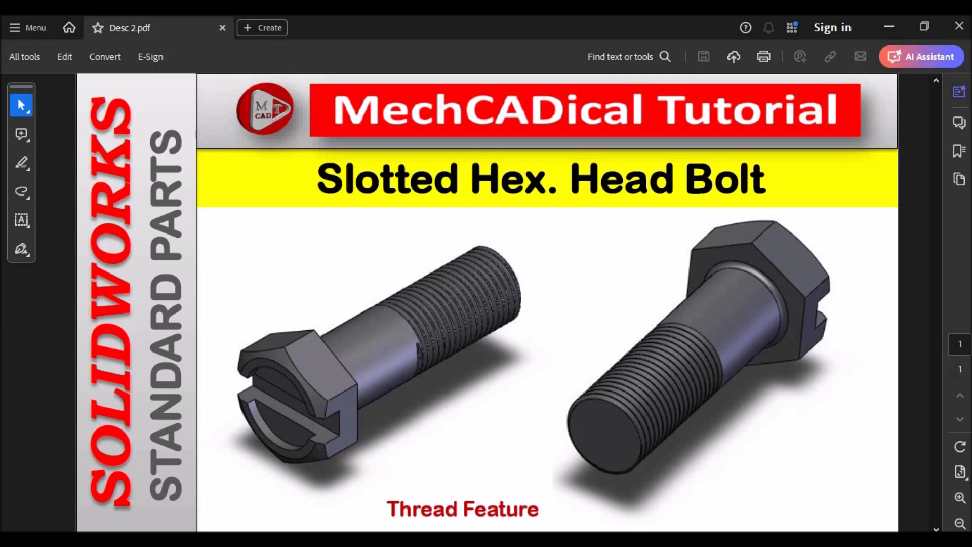
{"action": "left_click", "coordinate": [304, 487]}
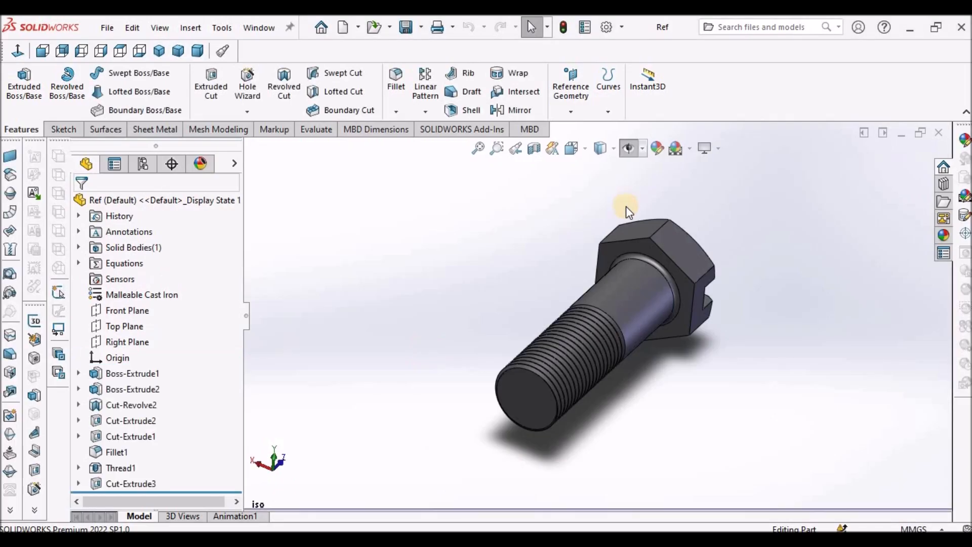
Look over the finished reference bolt's head and thread, and switch to the empty DEmo part
{"action": "middle_click_drag", "start_coordinate": [631, 254], "coordinate": [547, 324]}
{"action": "scroll", "coordinate": [626, 298], "scroll_direction": "down", "scroll_amount": 5}
{"action": "left_click", "coordinate": [262, 31]}
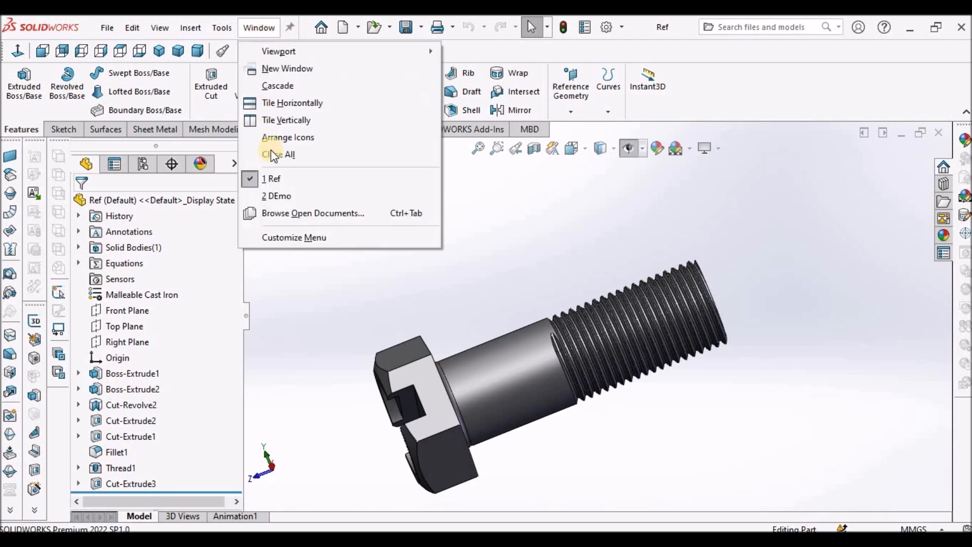
{"action": "left_click", "coordinate": [284, 193]}
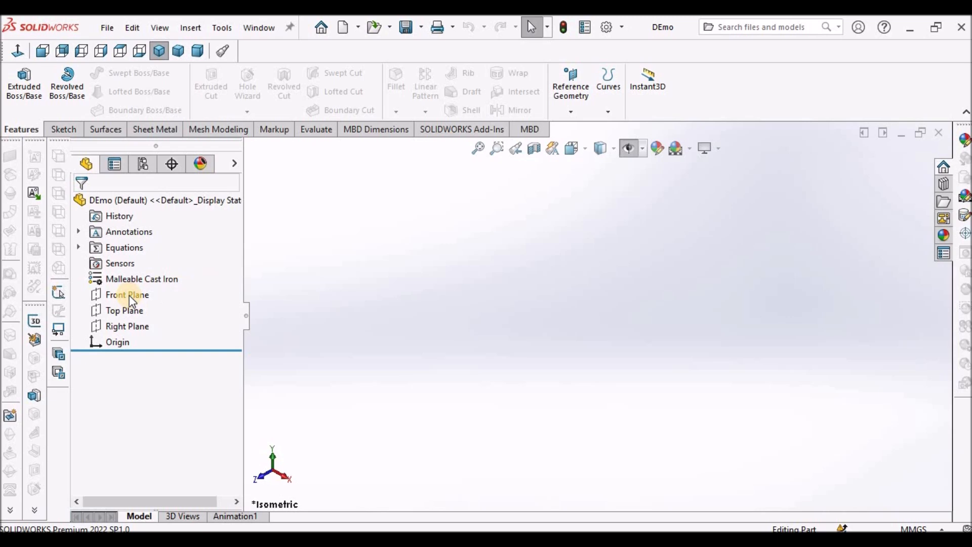
Sketch a six-sided inscribed-circle polygon on the Front Plane, centred on the origin, about 61.5 mm across flats, with one side made vertical
{"action": "left_click", "coordinate": [59, 132]}
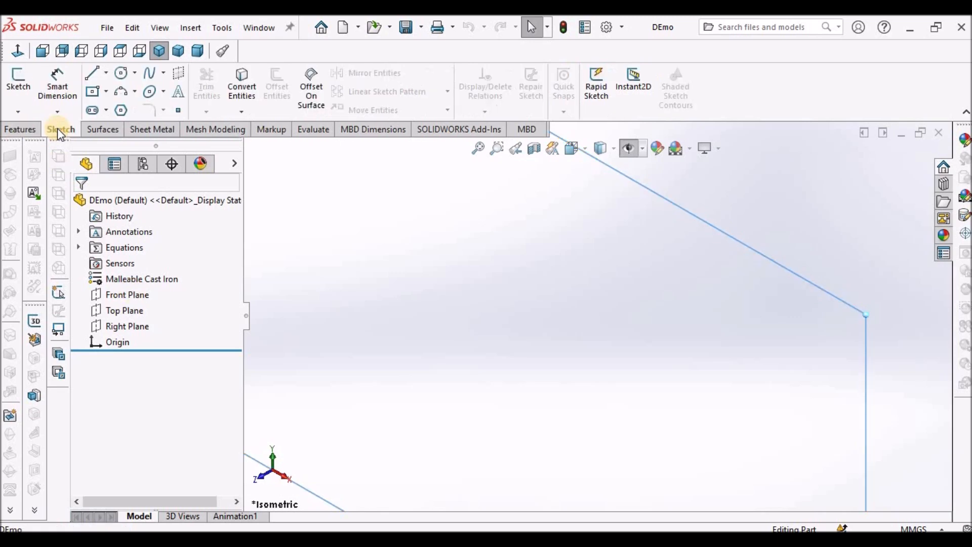
{"action": "left_click", "coordinate": [19, 75]}
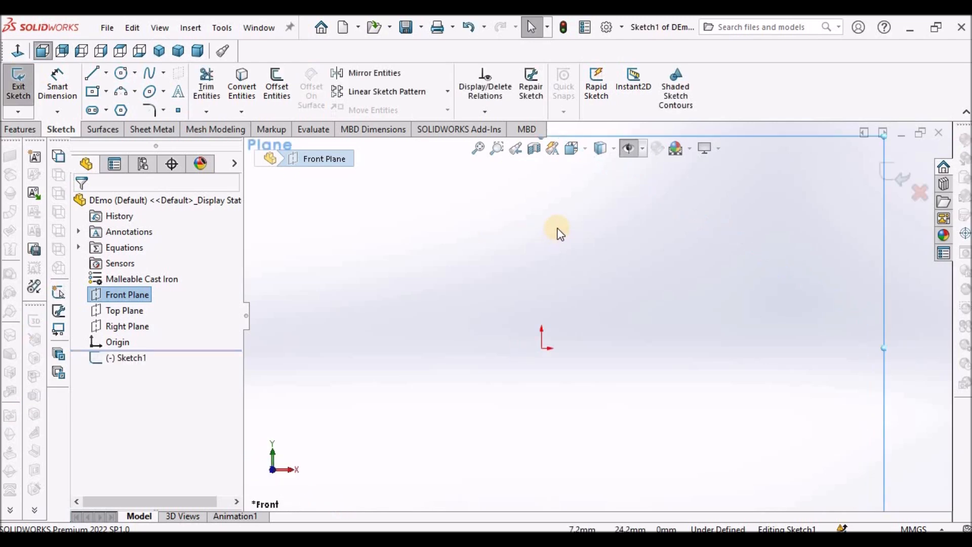
{"action": "left_click", "coordinate": [122, 111]}
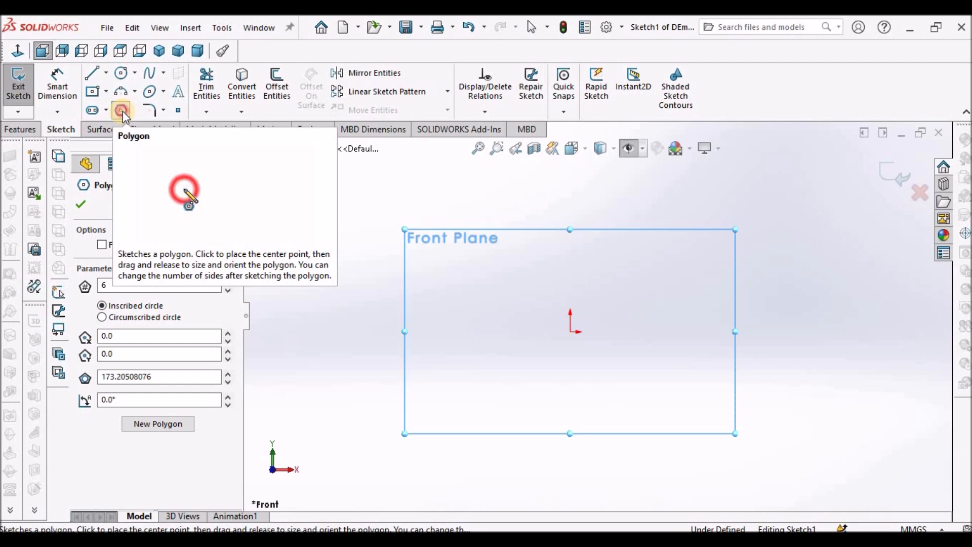
{"action": "left_click", "coordinate": [122, 111]}
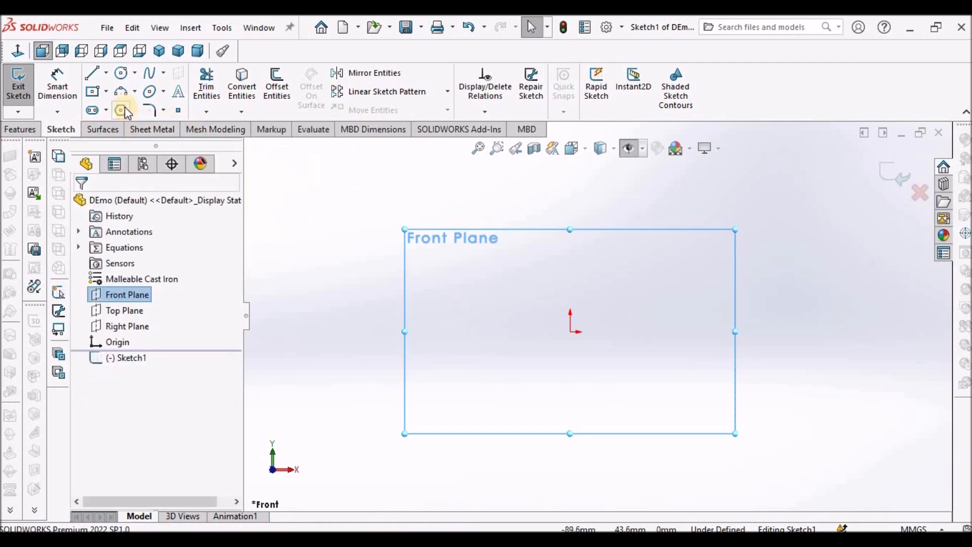
{"action": "left_click", "coordinate": [125, 108]}
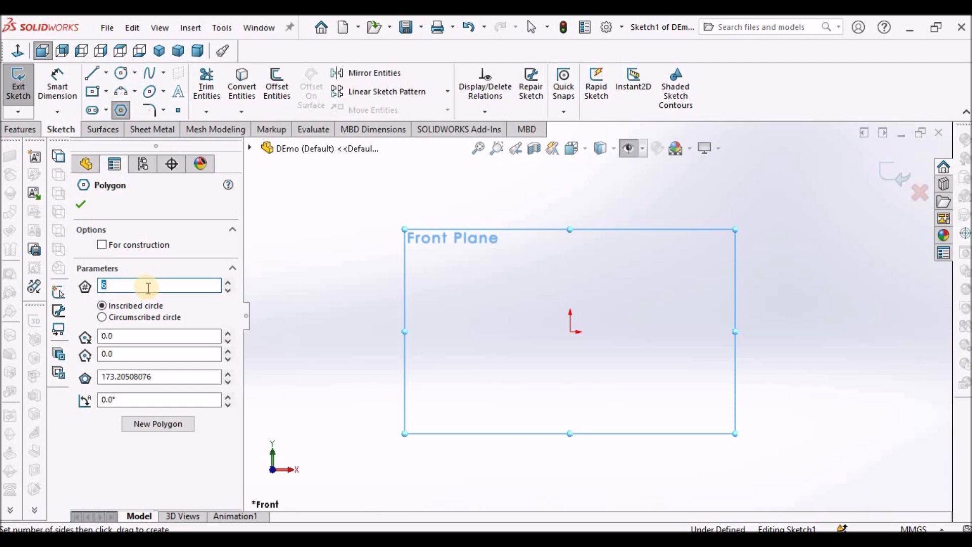
{"action": "left_click", "coordinate": [570, 331]}
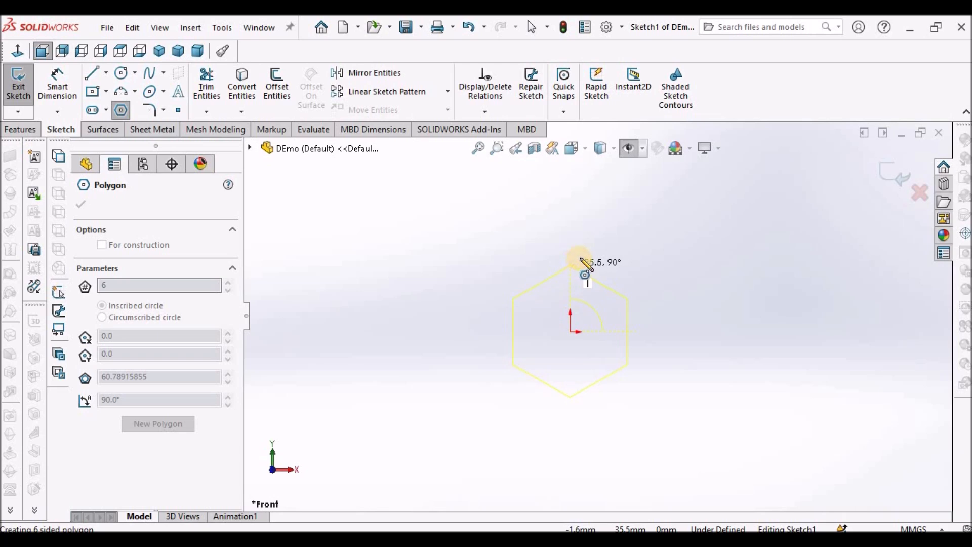
{"action": "left_click", "coordinate": [583, 260]}
{"action": "left_click", "coordinate": [61, 114]}
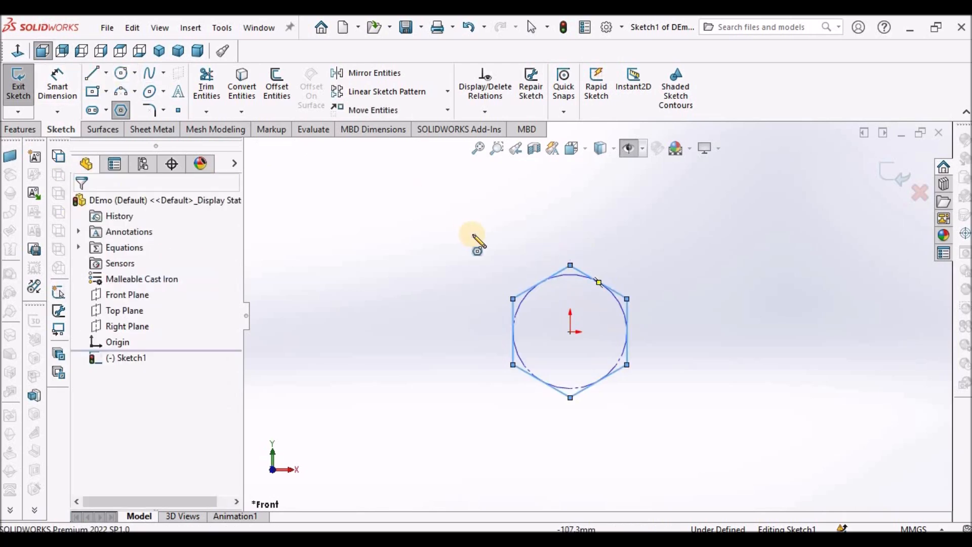
{"action": "right_click", "coordinate": [474, 227]}
{"action": "left_click", "coordinate": [494, 236]}
{"action": "left_click", "coordinate": [627, 311]}
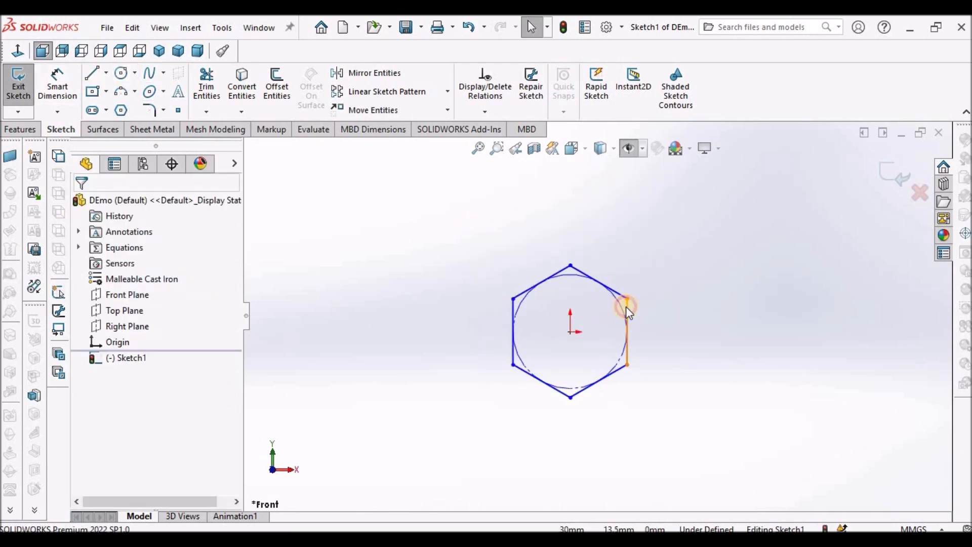
{"action": "left_click", "coordinate": [655, 340]}
Dimension the distance between the hexagon's two vertical sides as 24 mm
{"action": "left_click", "coordinate": [57, 81]}
{"action": "scroll", "coordinate": [542, 354], "scroll_direction": "down", "scroll_amount": 2}
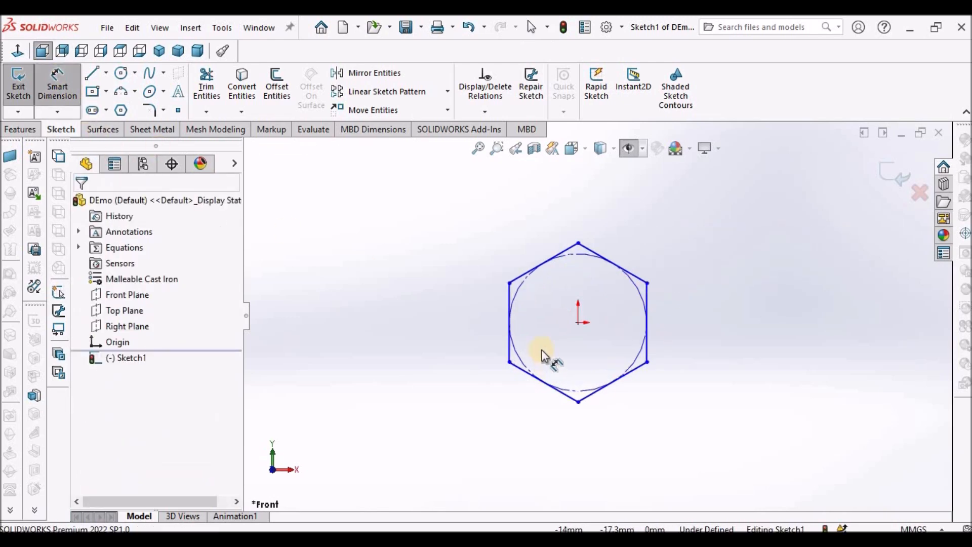
{"action": "scroll", "coordinate": [539, 357], "scroll_direction": "down", "scroll_amount": 2}
{"action": "left_click", "coordinate": [493, 237]}
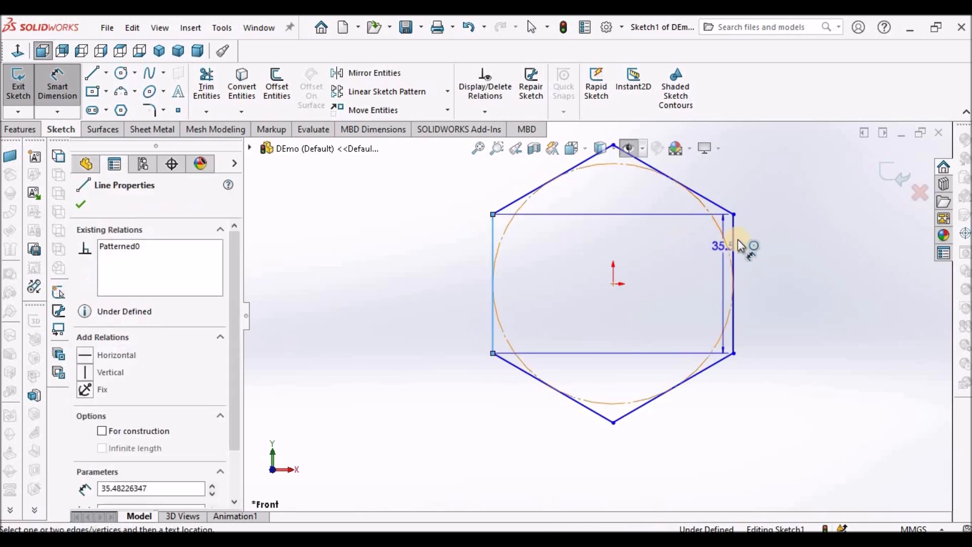
{"action": "left_click", "coordinate": [733, 243]}
{"action": "scroll", "coordinate": [608, 324], "scroll_direction": "up", "scroll_amount": 3}
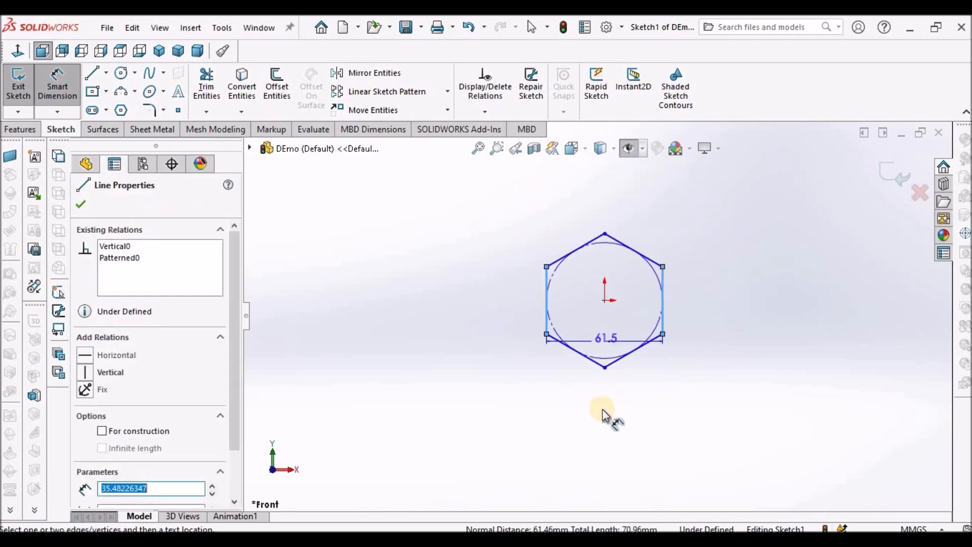
{"action": "left_click", "coordinate": [604, 410]}
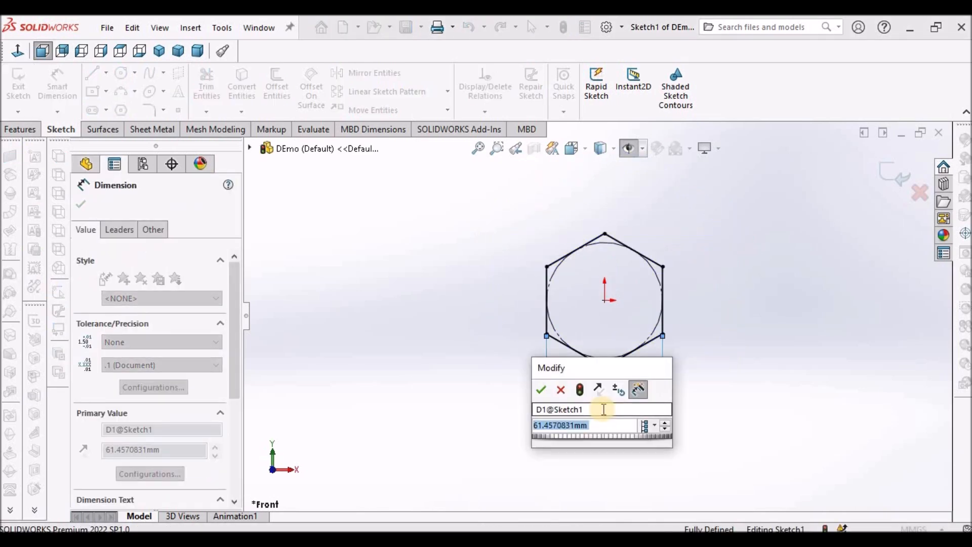
{"action": "type", "text": "24"}
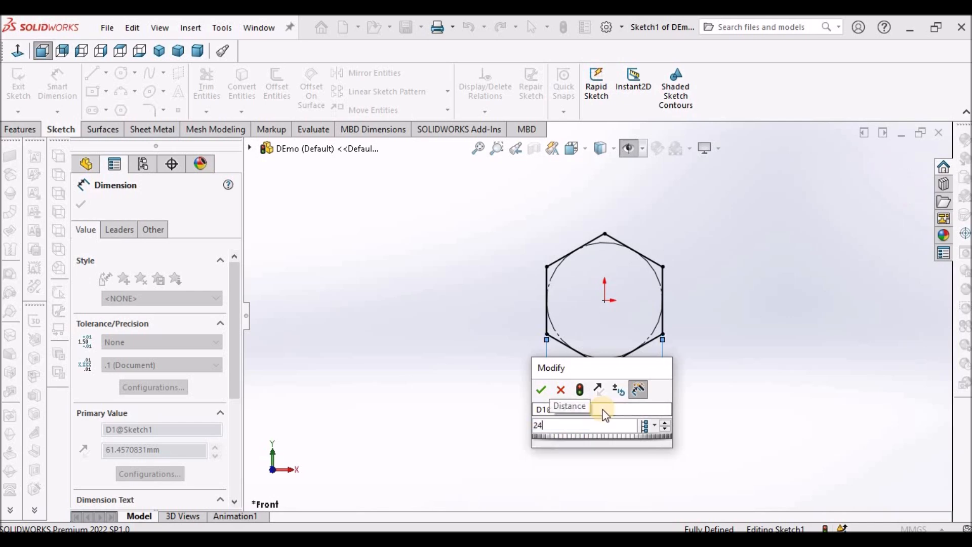
{"action": "key", "text": "Return"}
{"action": "left_click", "coordinate": [438, 260]}
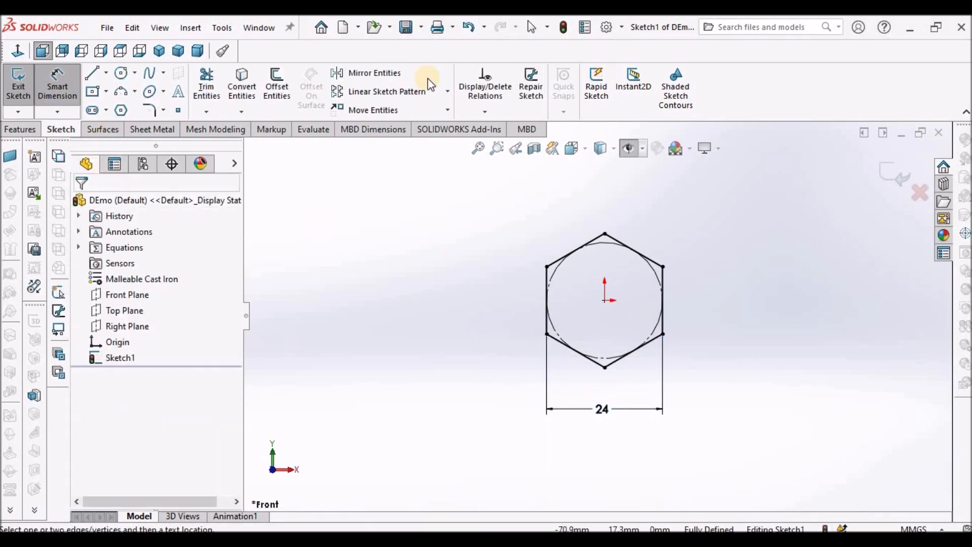
Extrude the hexagon as a blind boss 10 mm deep to form the bolt head
{"action": "left_click", "coordinate": [21, 131]}
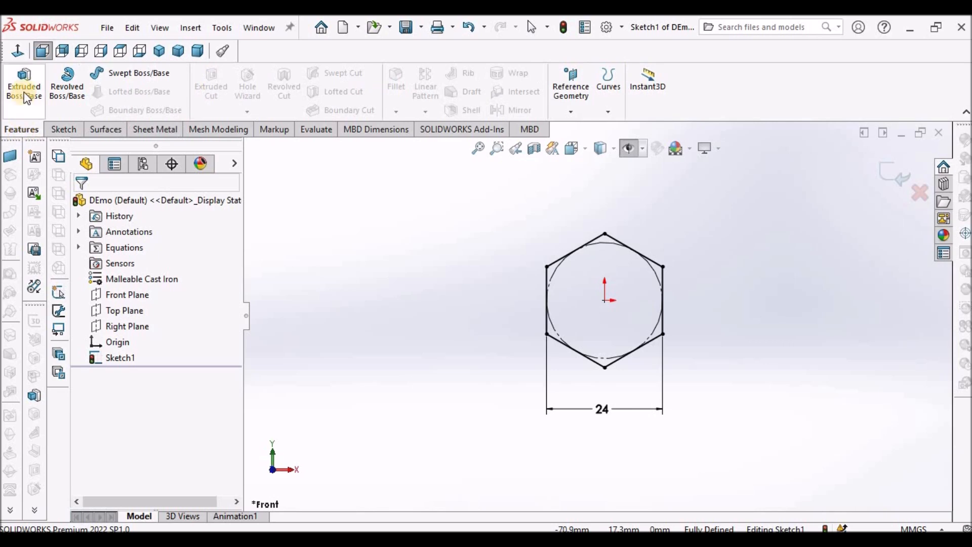
{"action": "left_click", "coordinate": [24, 91]}
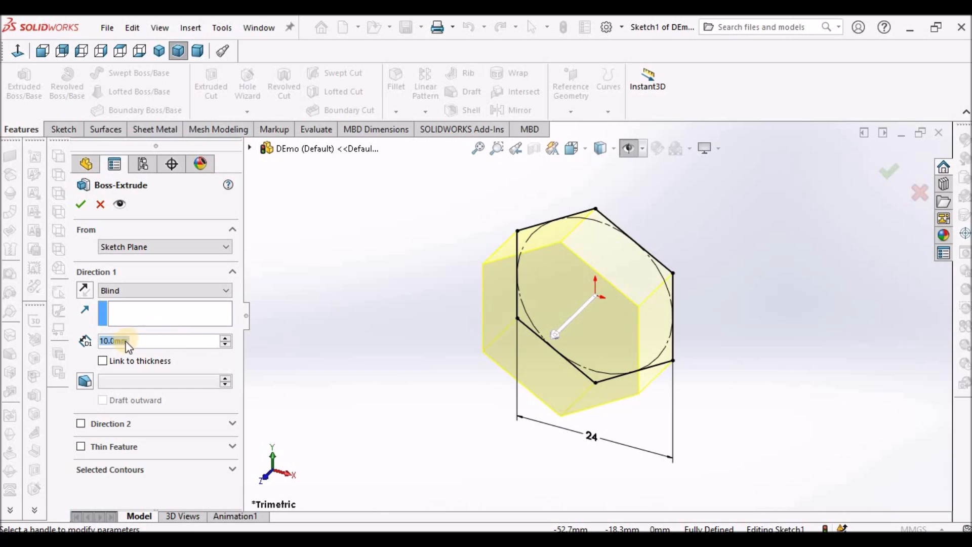
{"action": "left_click", "coordinate": [81, 204]}
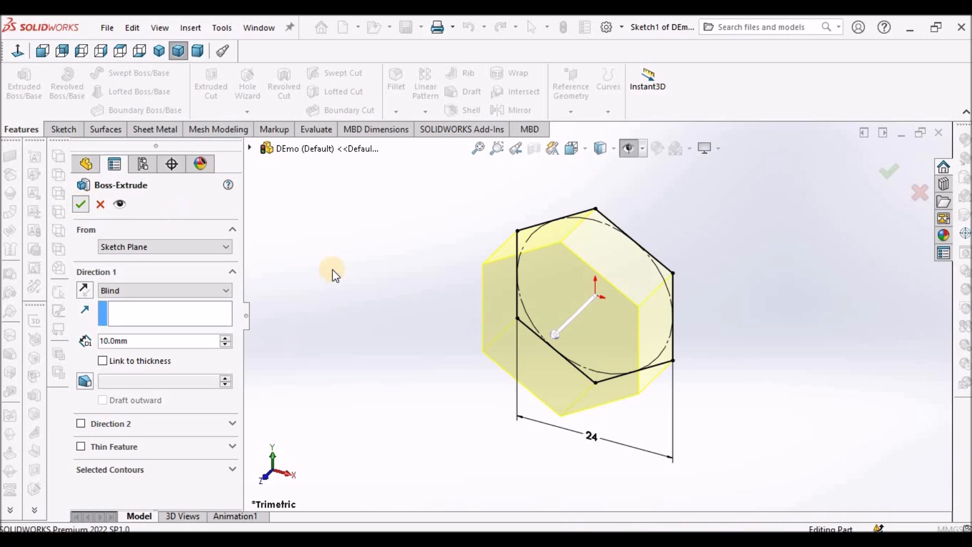
Sketch a circle about 14.3 mm in diameter on the back face of the hexagonal head, centred on the origin
{"action": "middle_click_drag", "start_coordinate": [554, 257], "coordinate": [591, 308]}
{"action": "middle_click_drag", "start_coordinate": [659, 298], "coordinate": [623, 319]}
{"action": "left_click", "coordinate": [623, 319]}
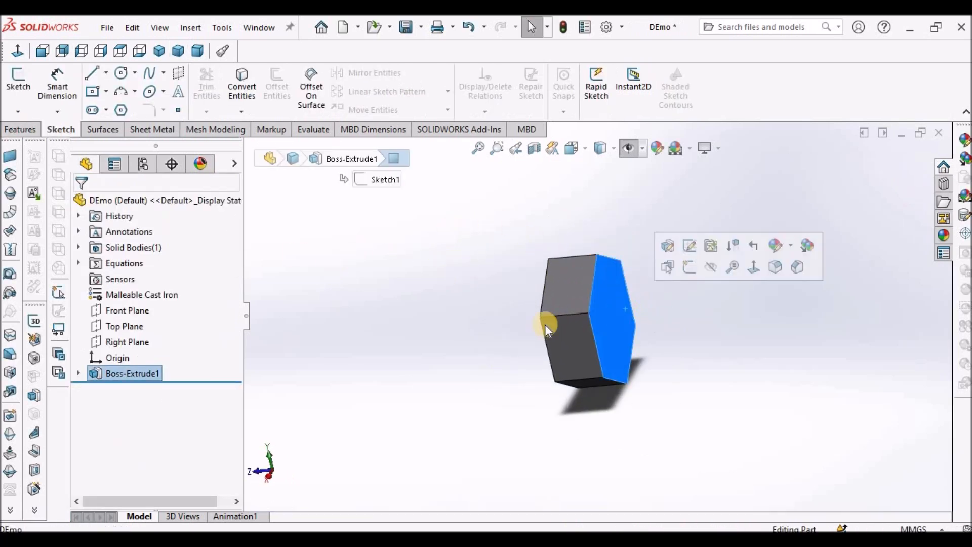
{"action": "left_click", "coordinate": [14, 85]}
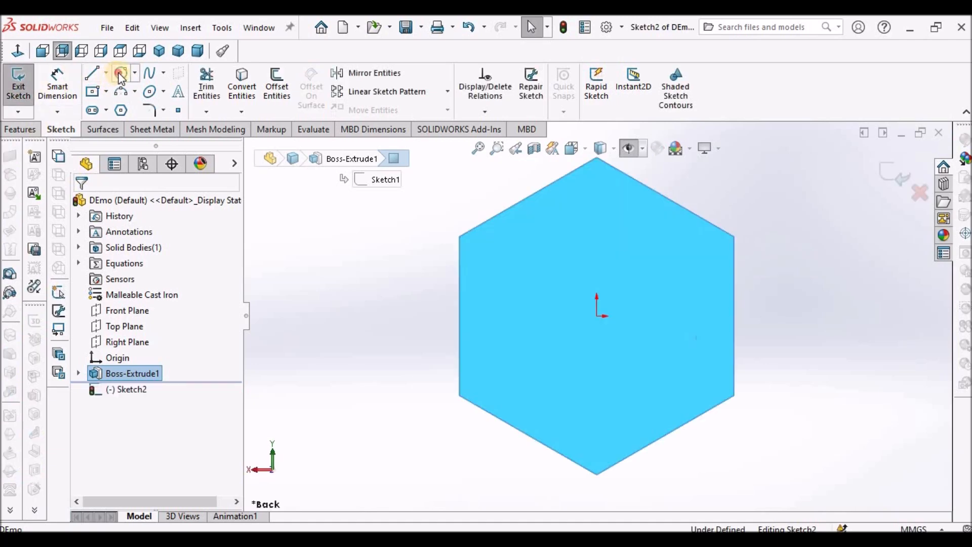
{"action": "left_click", "coordinate": [121, 73]}
{"action": "left_click", "coordinate": [597, 316]}
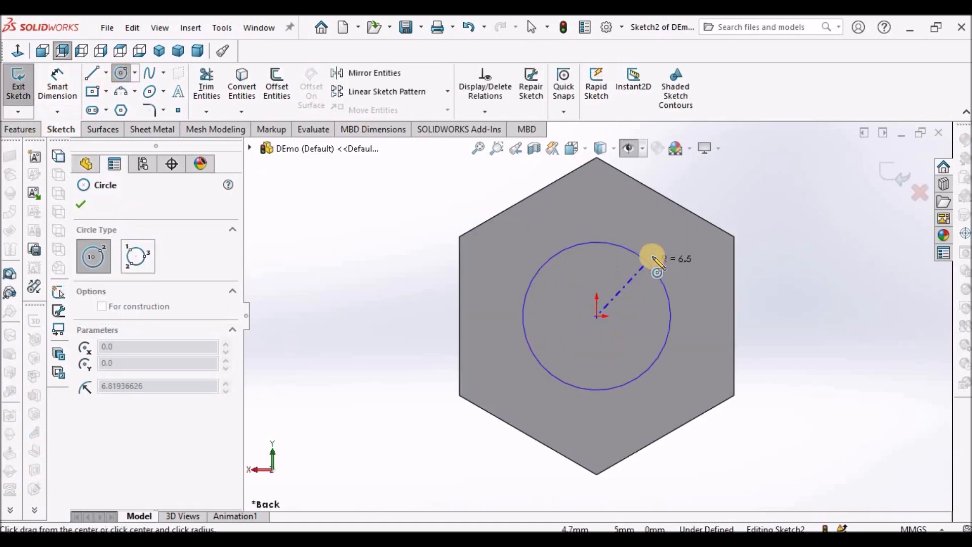
{"action": "left_click", "coordinate": [652, 257]}
{"action": "right_click", "coordinate": [388, 224]}
{"action": "left_click", "coordinate": [414, 233]}
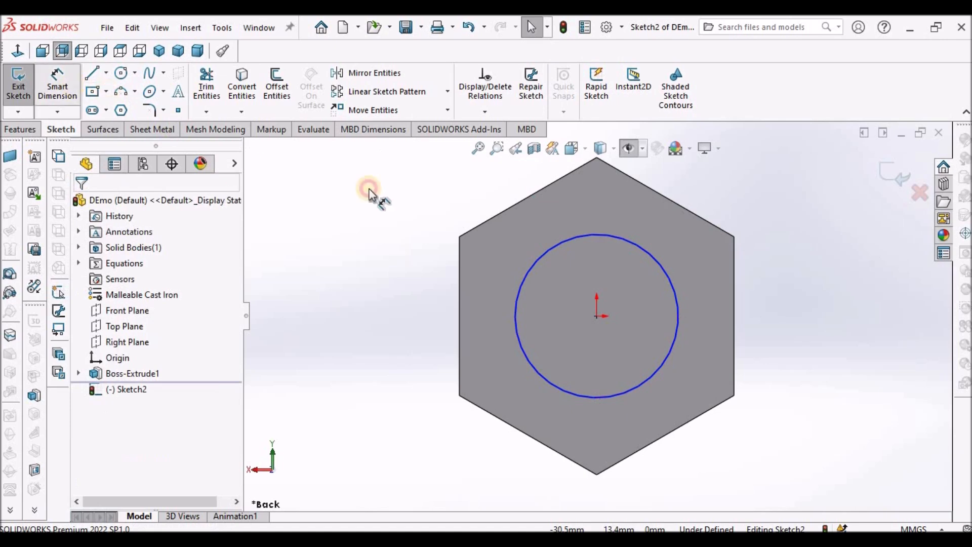
Dimension the circle's diameter as 16 mm
{"action": "left_click", "coordinate": [555, 386]}
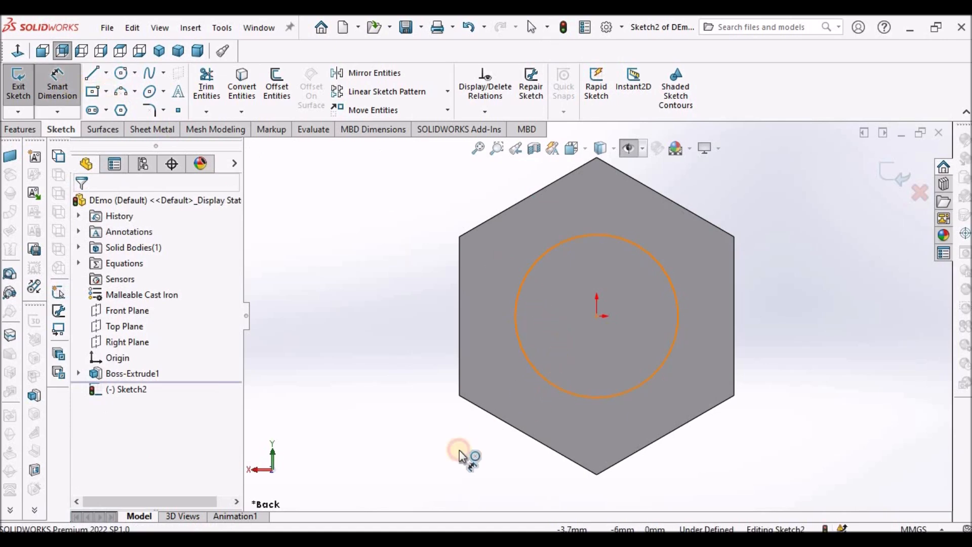
{"action": "left_click", "coordinate": [451, 458]}
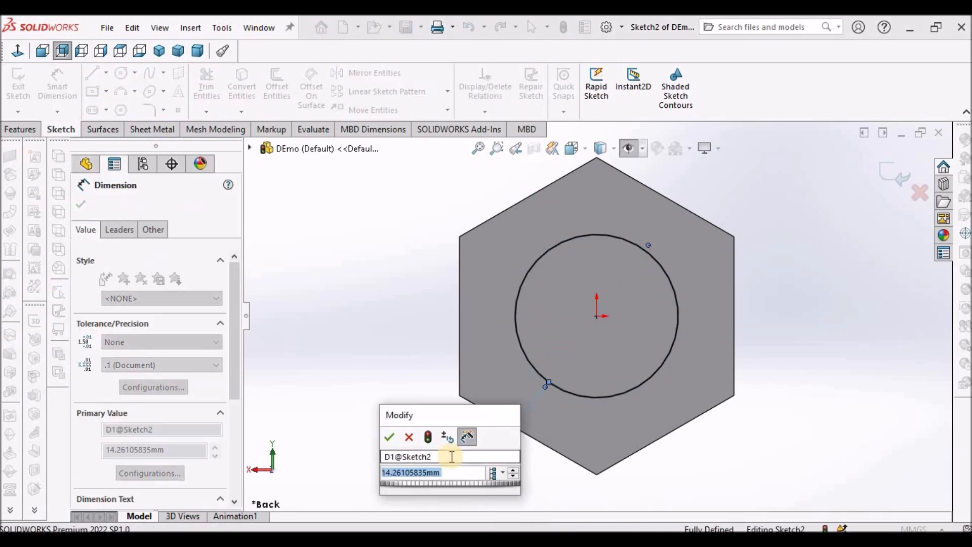
{"action": "type", "text": "16"}
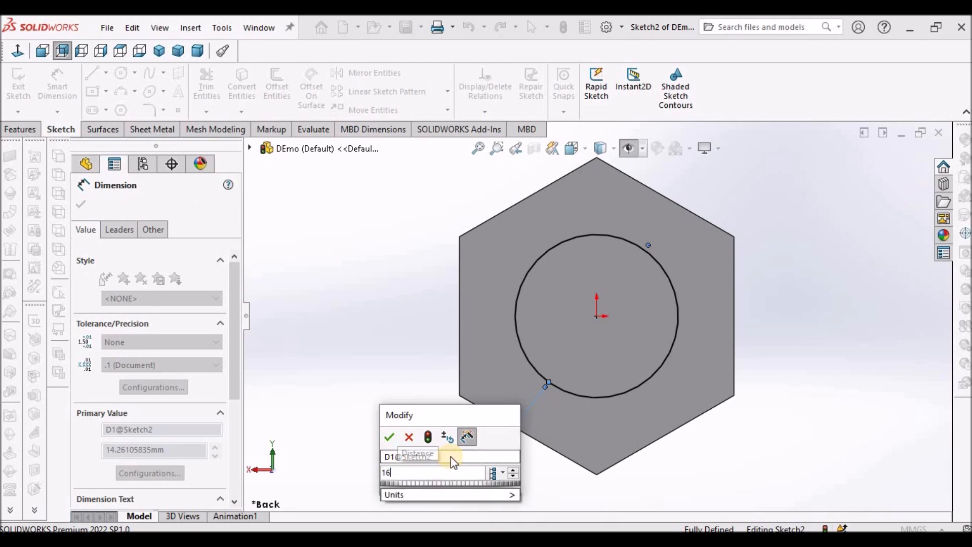
{"action": "key", "text": "Return"}
Extrude the circle 50 mm away from the head as a blind boss merged with it to form the shank
{"action": "left_click", "coordinate": [19, 130]}
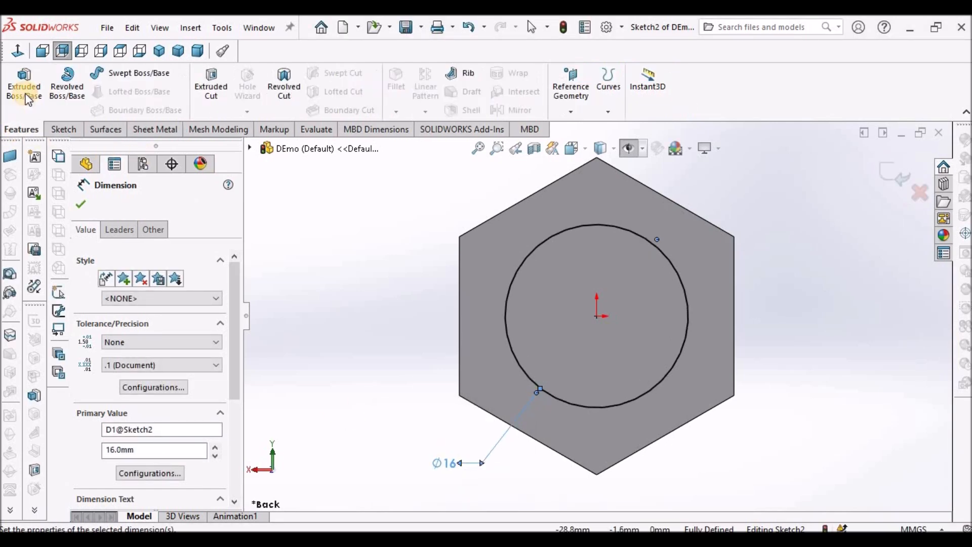
{"action": "left_click", "coordinate": [24, 87]}
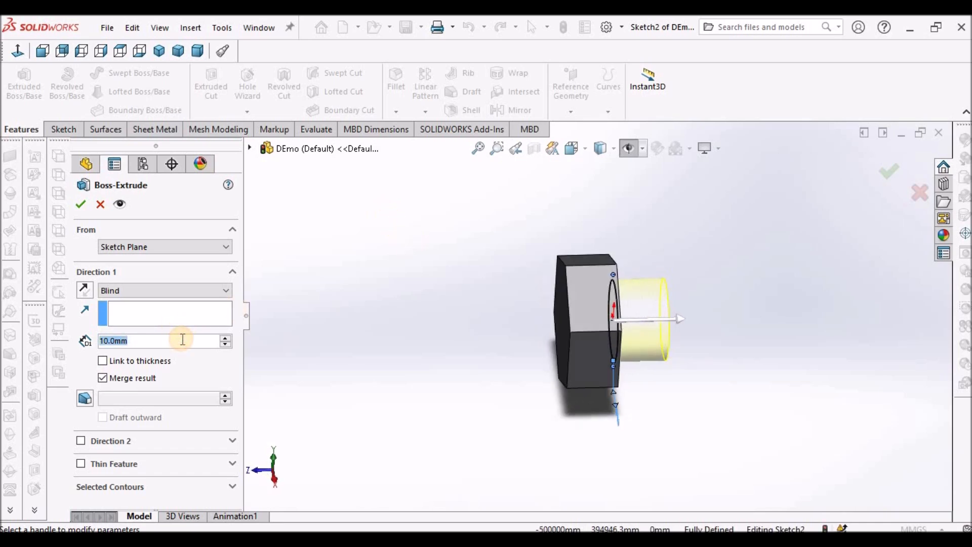
{"action": "type", "text": "50"}
{"action": "key", "text": "Return"}
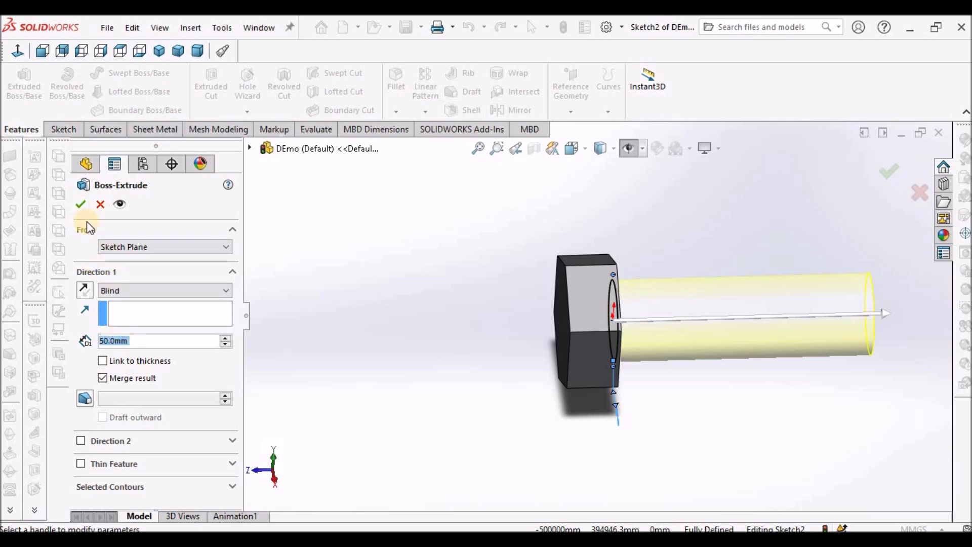
{"action": "left_click", "coordinate": [82, 203]}
{"action": "middle_click_drag", "start_coordinate": [363, 240], "coordinate": [369, 265]}
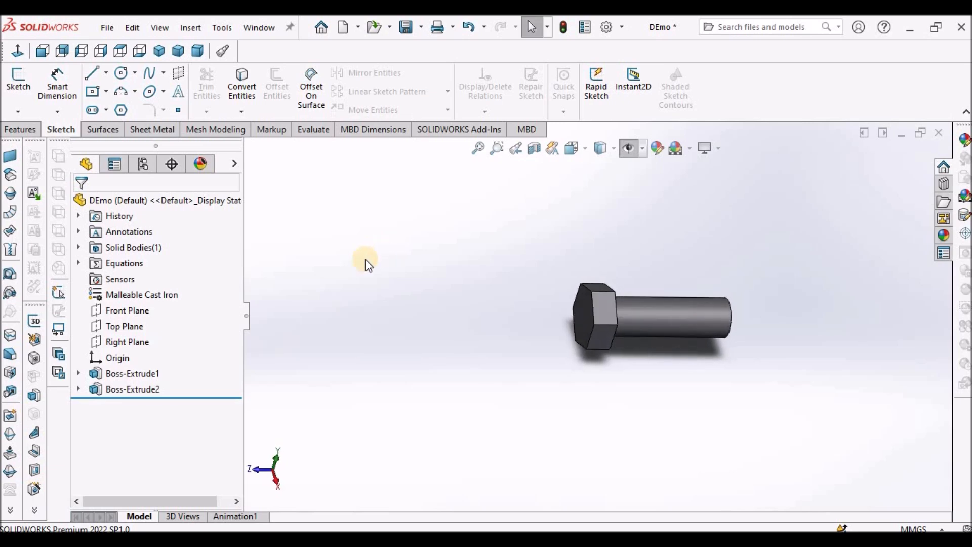
Start a sketch on the Right Plane and set the model display to wireframe
{"action": "left_click", "coordinate": [140, 342]}
{"action": "left_click", "coordinate": [33, 82]}
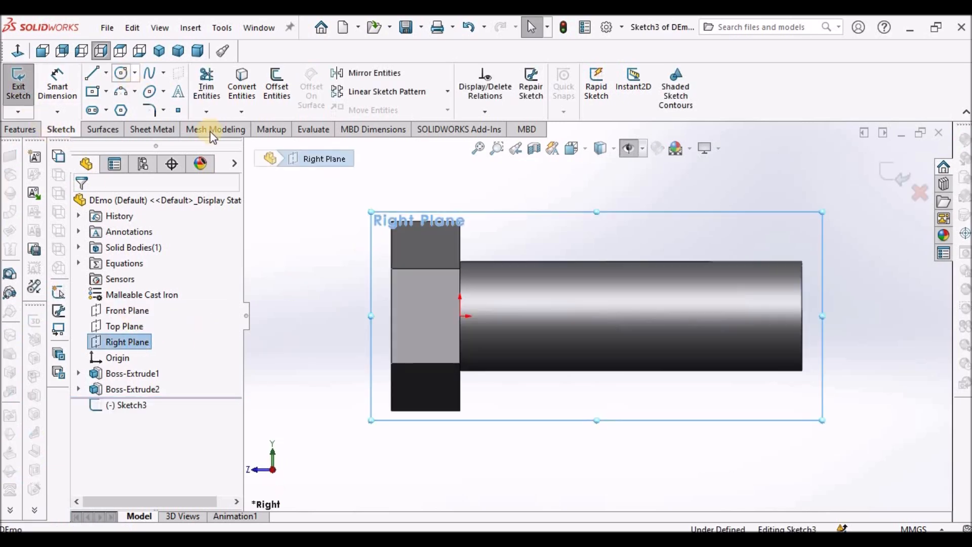
{"action": "left_click", "coordinate": [608, 154]}
{"action": "left_click", "coordinate": [603, 233]}
{"action": "left_click", "coordinate": [527, 191]}
{"action": "scroll", "coordinate": [510, 254], "scroll_direction": "up", "scroll_amount": 2}
{"action": "scroll", "coordinate": [511, 255], "scroll_direction": "down", "scroll_amount": 4}
{"action": "scroll", "coordinate": [555, 270], "scroll_direction": "up", "scroll_amount": 1}
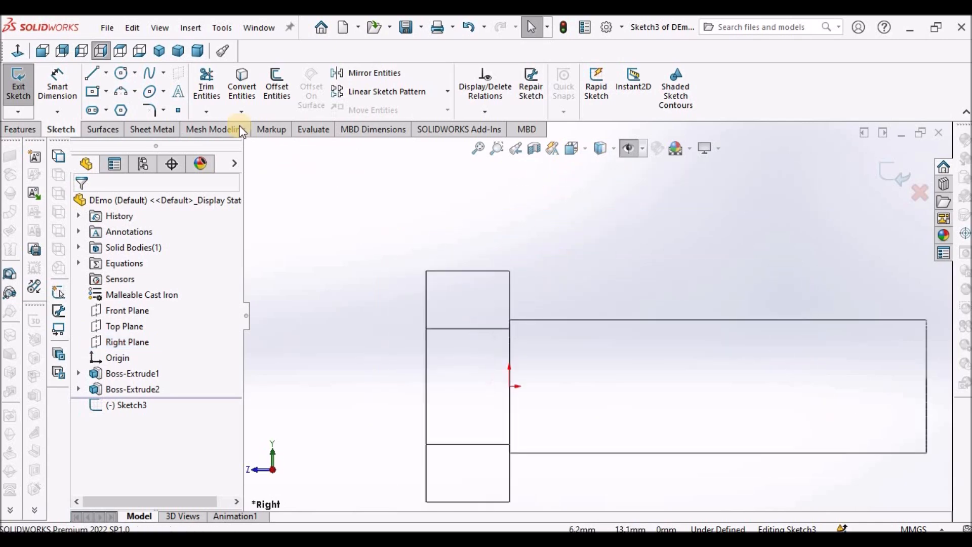
Sketch a closed triangle at the head's upper outer corner, about 3.4 mm along the top edge and about 4.2 mm down the outer face
{"action": "left_click", "coordinate": [93, 74]}
{"action": "scroll", "coordinate": [474, 289], "scroll_direction": "down", "scroll_amount": 3}
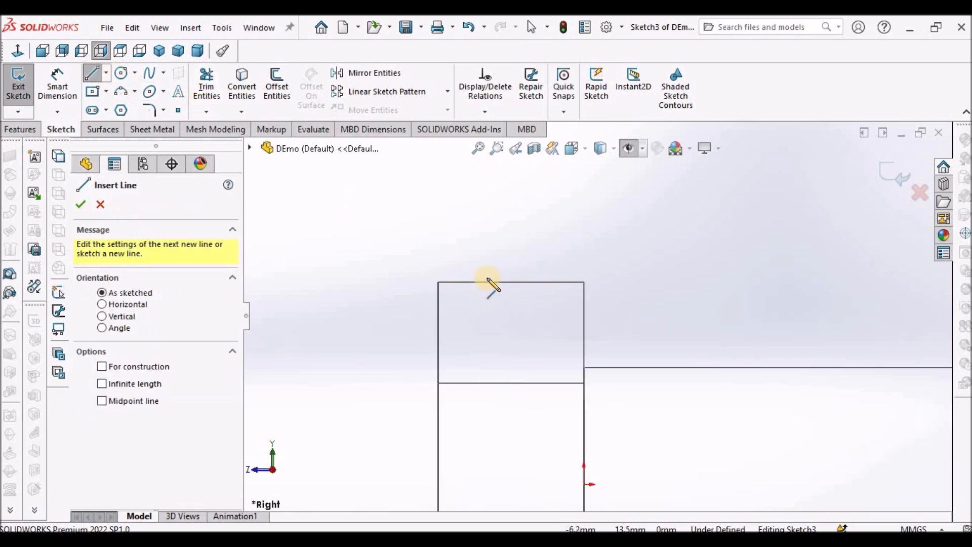
{"action": "left_click", "coordinate": [487, 283]}
{"action": "left_click", "coordinate": [439, 282]}
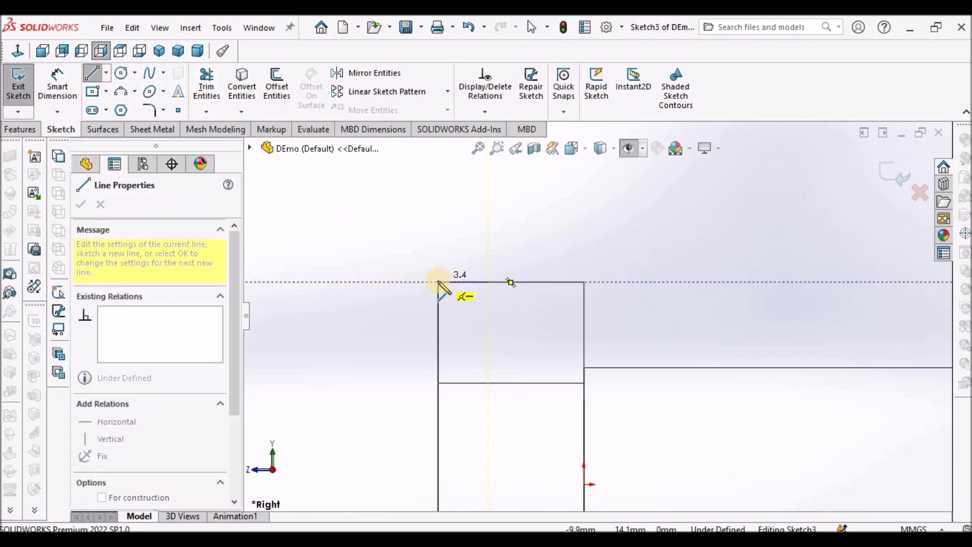
{"action": "double_click", "coordinate": [438, 343]}
{"action": "left_click", "coordinate": [489, 282]}
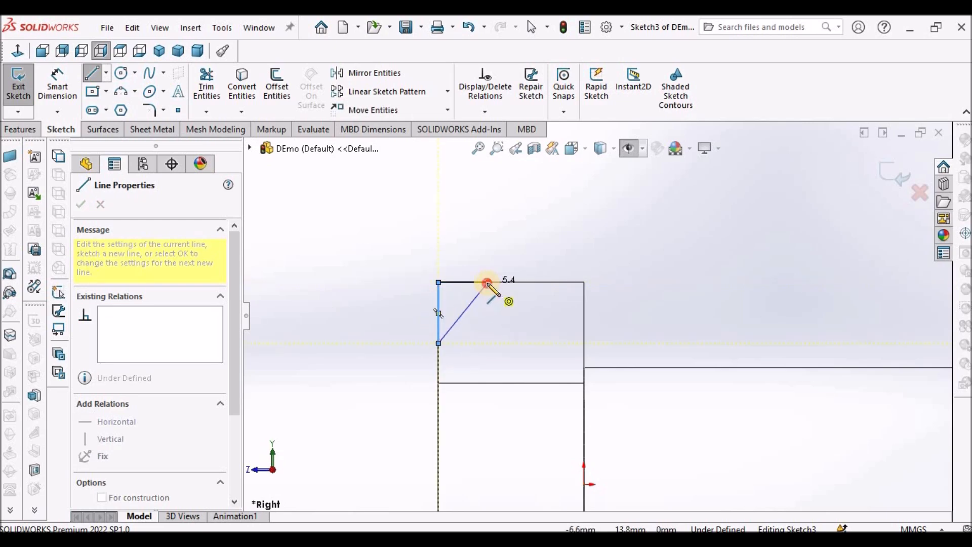
{"action": "right_click", "coordinate": [411, 227]}
{"action": "left_click", "coordinate": [341, 227]}
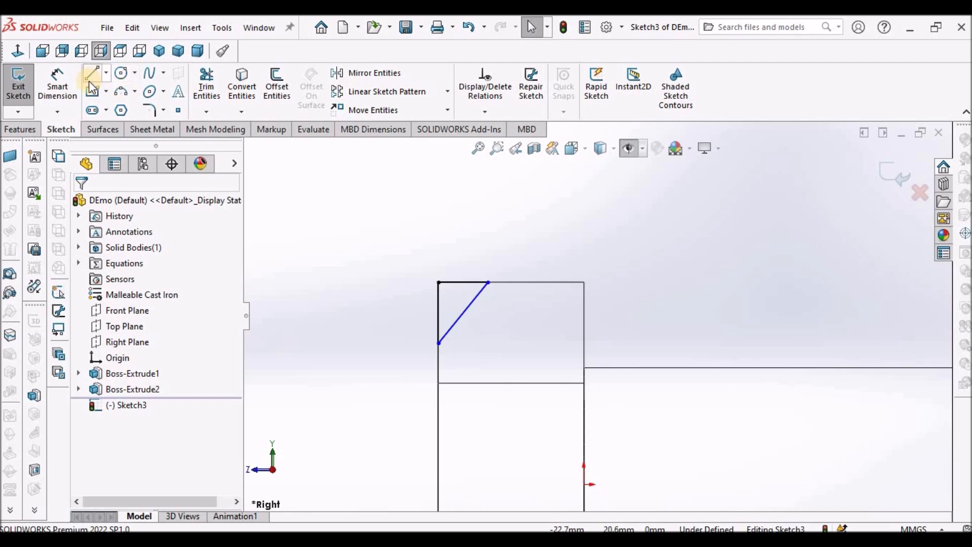
Dimension the angle between the triangle's vertical side and its sloping side as 30 degrees
{"action": "scroll", "coordinate": [433, 277], "scroll_direction": "down", "scroll_amount": 3}
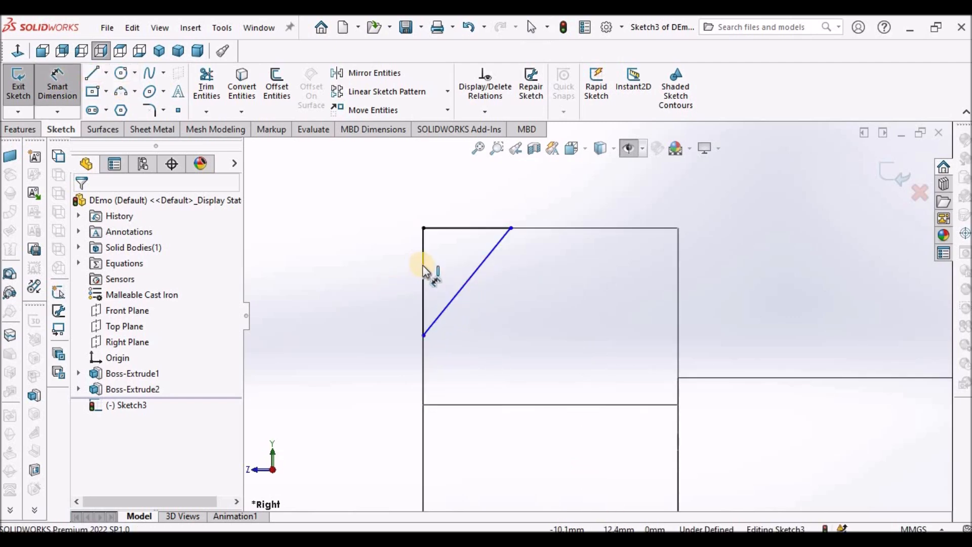
{"action": "left_click", "coordinate": [424, 267]}
{"action": "left_click", "coordinate": [462, 293]}
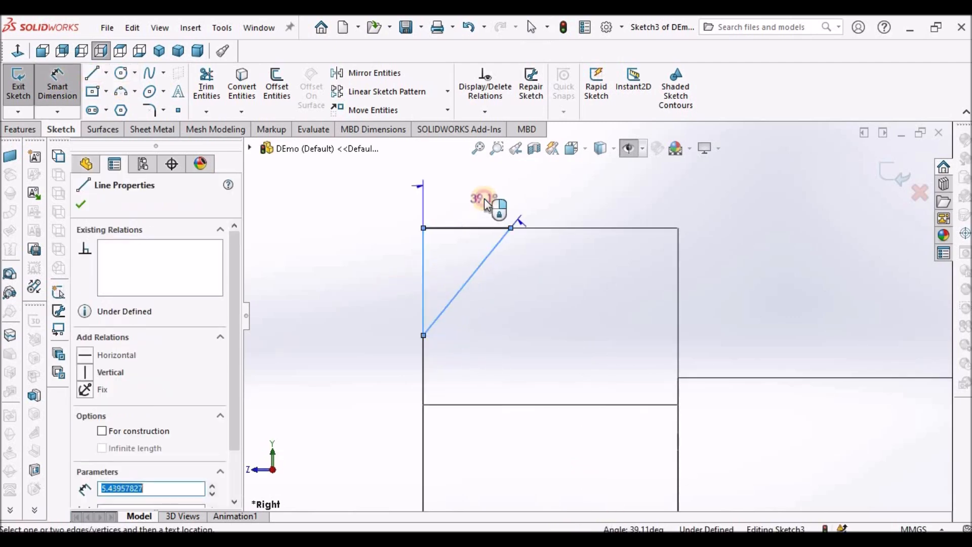
{"action": "left_click", "coordinate": [484, 198]}
{"action": "type", "text": "30"}
{"action": "key", "text": "Return"}
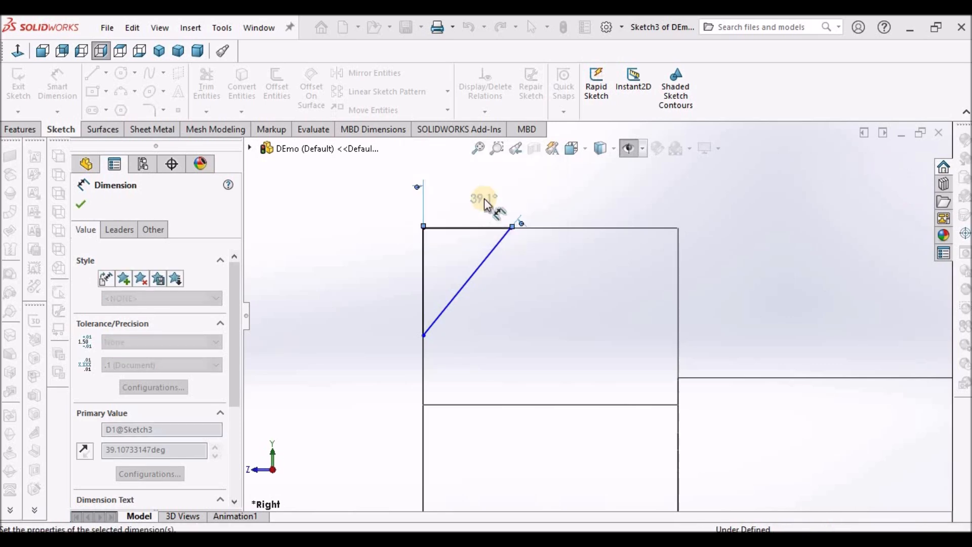
Dimension the triangle's vertical side as 3 mm
{"action": "left_click", "coordinate": [423, 257]}
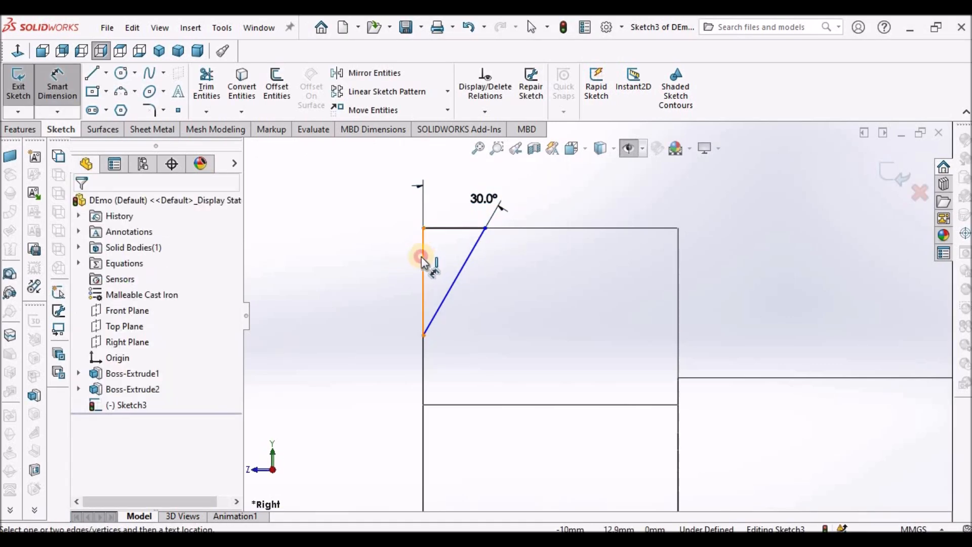
{"action": "left_click", "coordinate": [386, 271]}
{"action": "type", "text": "3"}
{"action": "key", "text": "Return"}
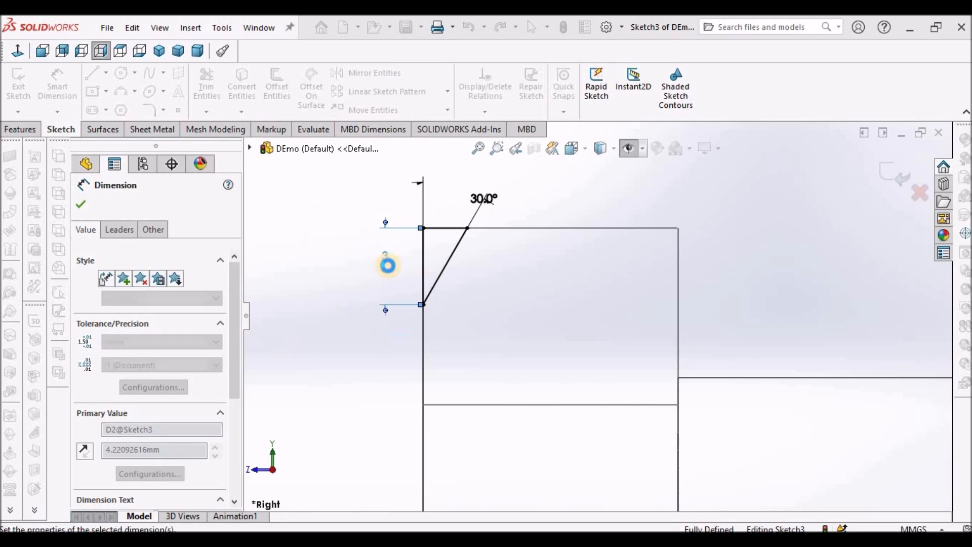
{"action": "right_click", "coordinate": [314, 261]}
{"action": "left_click", "coordinate": [340, 301]}
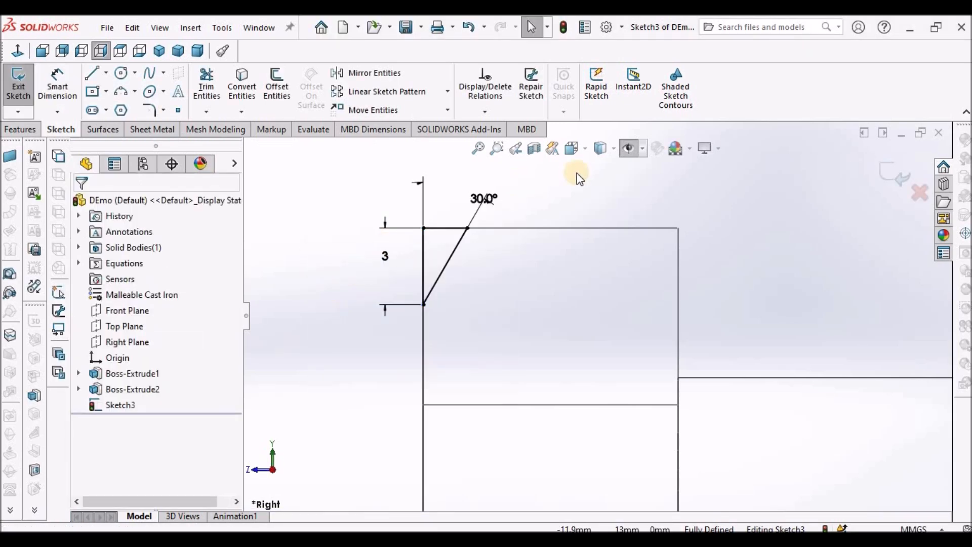
Turn the display of hidden item types back on and show the temporary axis through the shank
{"action": "left_click", "coordinate": [725, 220]}
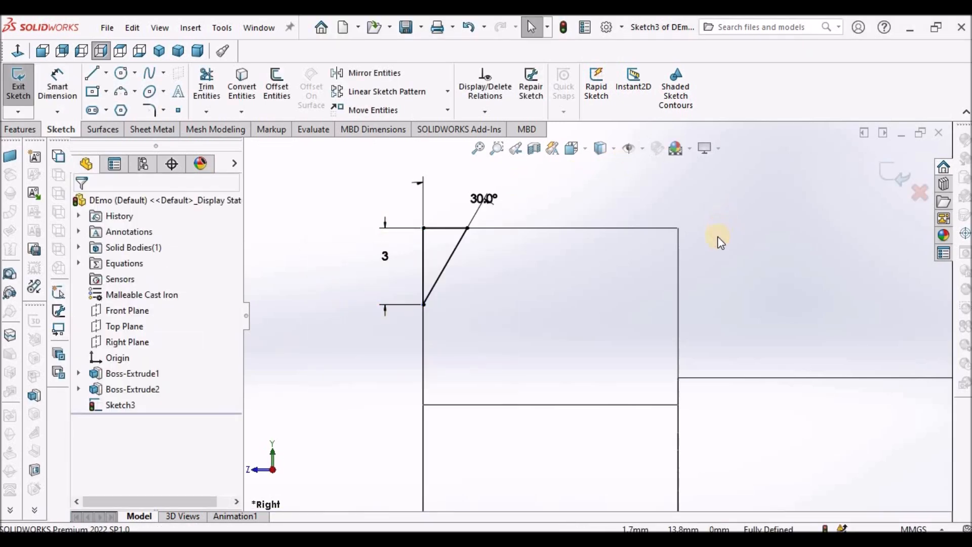
{"action": "scroll", "coordinate": [718, 248], "scroll_direction": "up", "scroll_amount": 9}
{"action": "scroll", "coordinate": [788, 380], "scroll_direction": "down", "scroll_amount": 2}
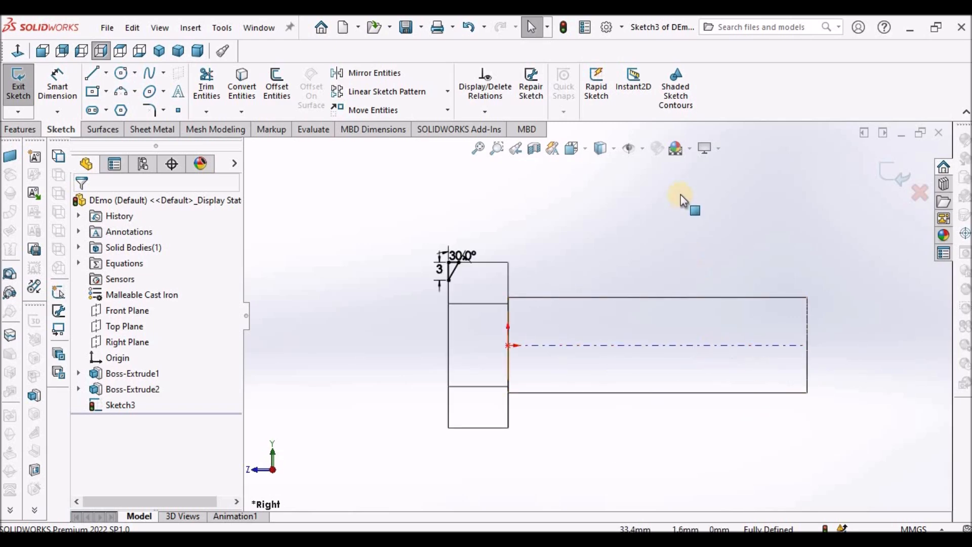
{"action": "left_click", "coordinate": [646, 149]}
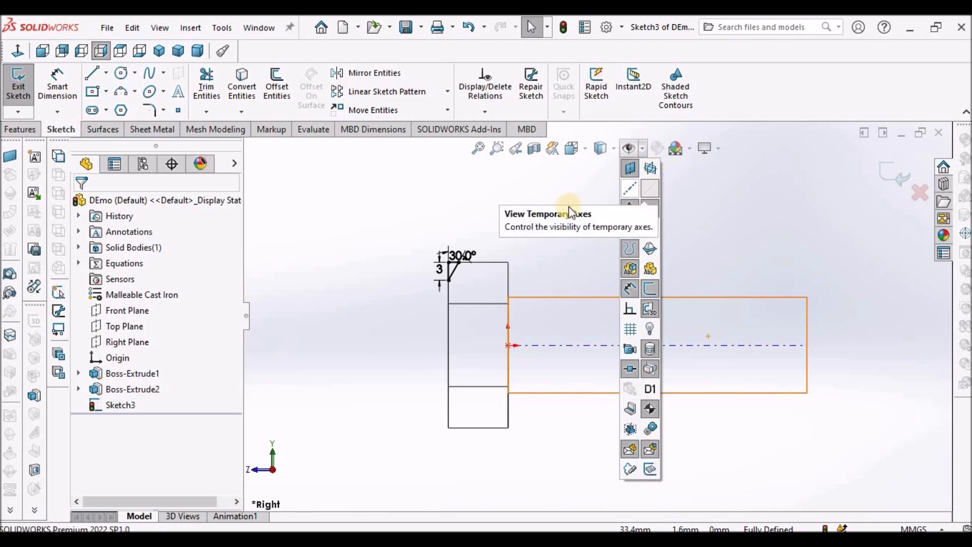
{"action": "left_click", "coordinate": [651, 189]}
{"action": "left_click", "coordinate": [715, 215]}
{"action": "mouse_move", "coordinate": [704, 213]}
{"action": "middle_mouse_down"}
{"action": "mouse_move", "coordinate": [740, 354]}
{"action": "mouse_move", "coordinate": [730, 351]}
{"action": "mouse_move", "coordinate": [738, 321]}
{"action": "mouse_move", "coordinate": [719, 294]}
{"action": "middle_mouse_up"}
Revolve-cut the triangle 360 degrees about the shank's temporary axis, with the model displayed shaded with edges
{"action": "left_click", "coordinate": [15, 130]}
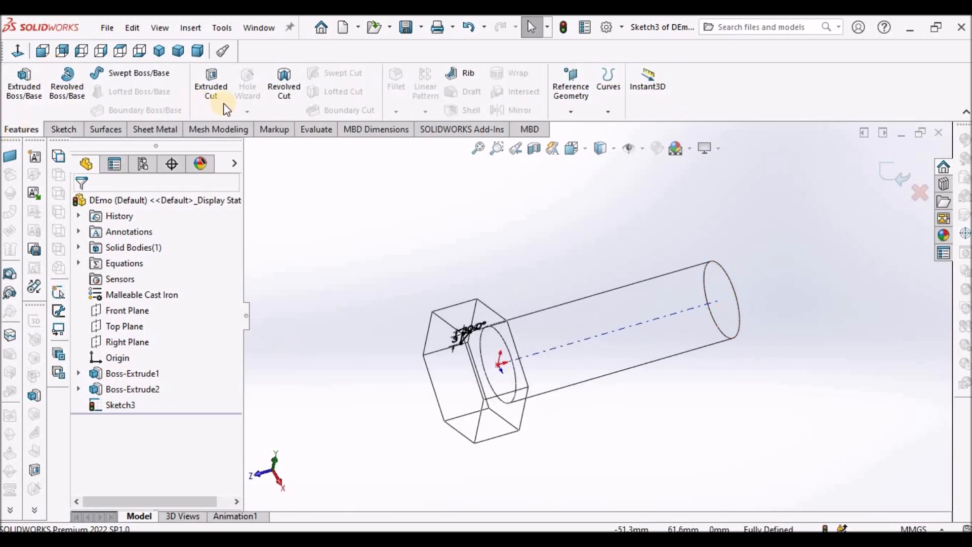
{"action": "left_click", "coordinate": [291, 82]}
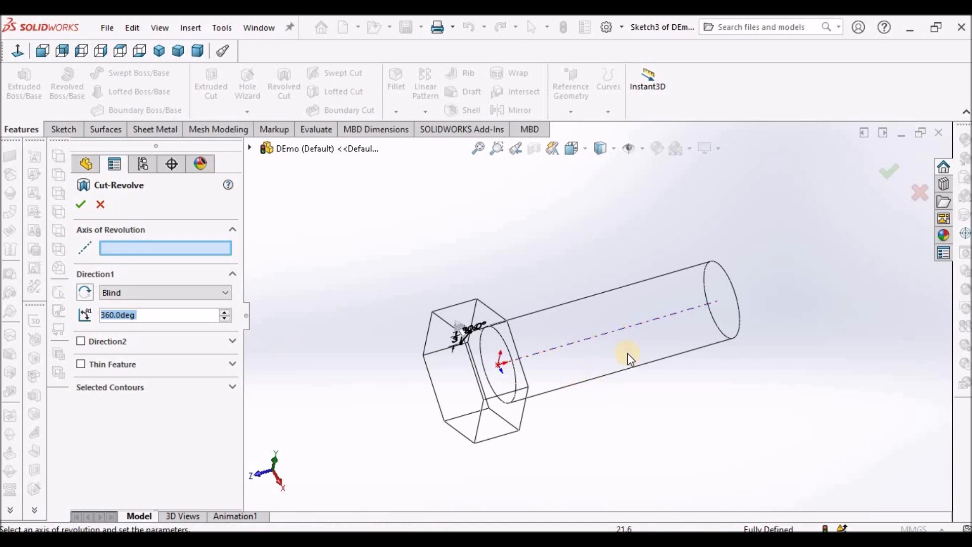
{"action": "left_click", "coordinate": [612, 333]}
{"action": "middle_click_drag", "start_coordinate": [560, 314], "coordinate": [547, 231]}
{"action": "left_click", "coordinate": [614, 149]}
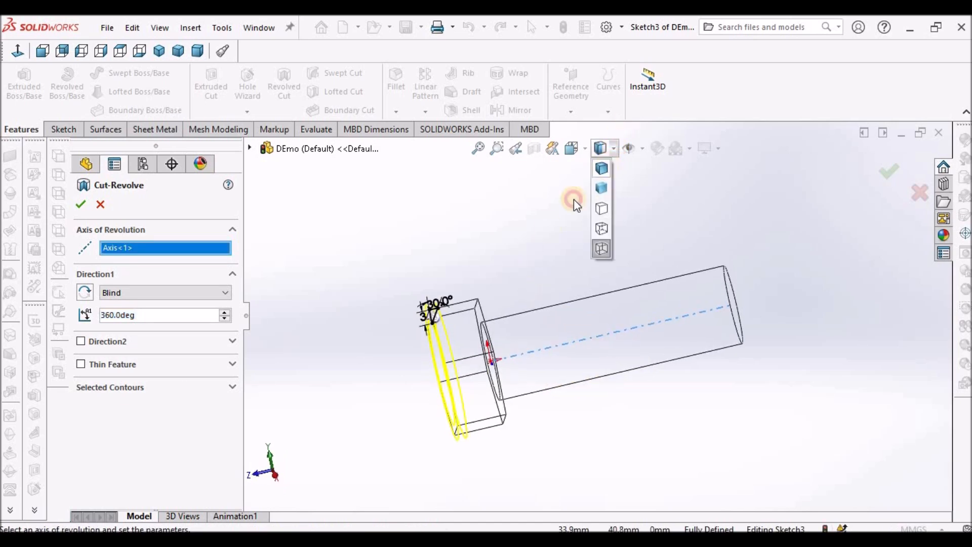
{"action": "left_click", "coordinate": [600, 198]}
{"action": "scroll", "coordinate": [481, 284], "scroll_direction": "down", "scroll_amount": 4}
{"action": "middle_click_drag", "start_coordinate": [492, 286], "coordinate": [540, 299]}
{"action": "scroll", "coordinate": [508, 317], "scroll_direction": "up", "scroll_amount": 5}
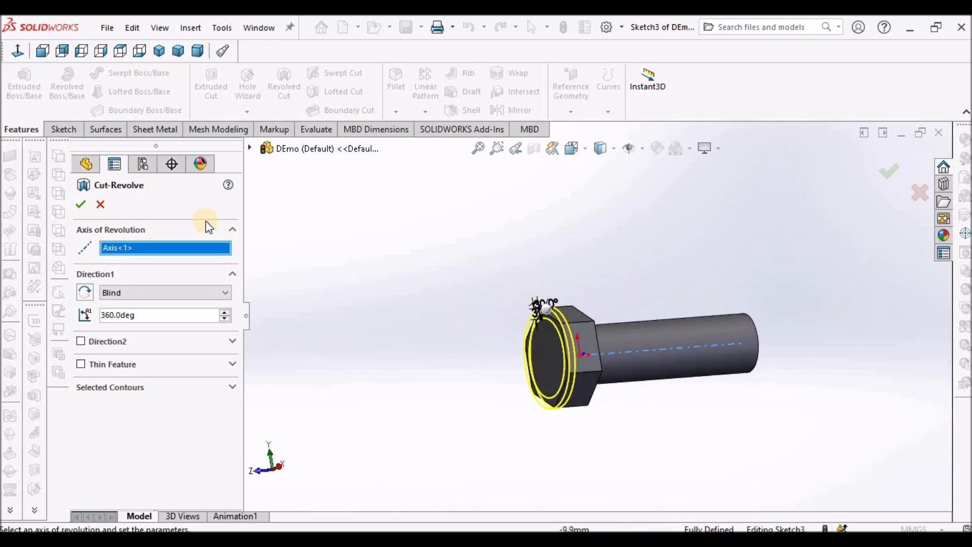
{"action": "left_click", "coordinate": [81, 204]}
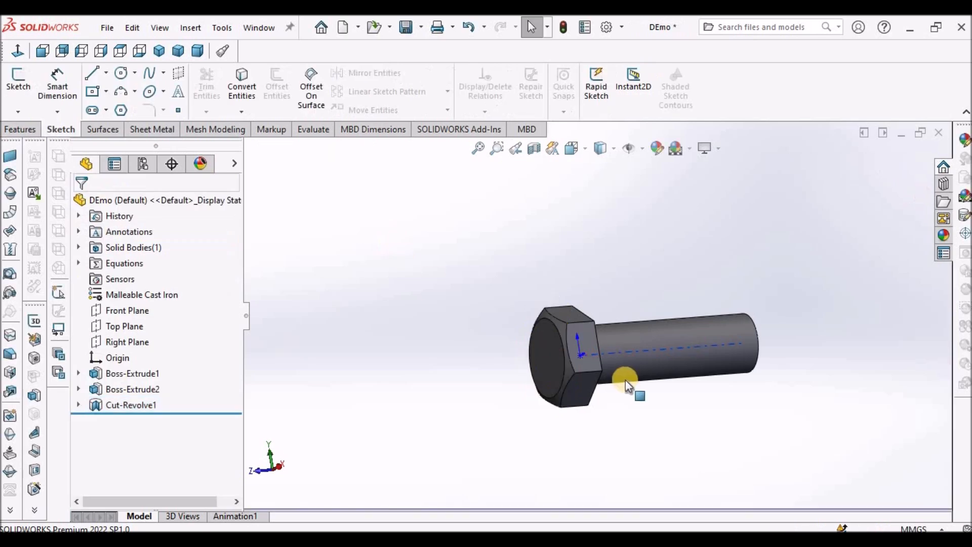
Examine the cut head corners and roll the feature history back to before the revolved cut
{"action": "mouse_move", "coordinate": [591, 329]}
{"action": "middle_mouse_down"}
{"action": "mouse_move", "coordinate": [586, 304]}
{"action": "mouse_move", "coordinate": [648, 271]}
{"action": "mouse_move", "coordinate": [610, 280]}
{"action": "mouse_move", "coordinate": [586, 311]}
{"action": "mouse_move", "coordinate": [588, 326]}
{"action": "middle_mouse_up"}
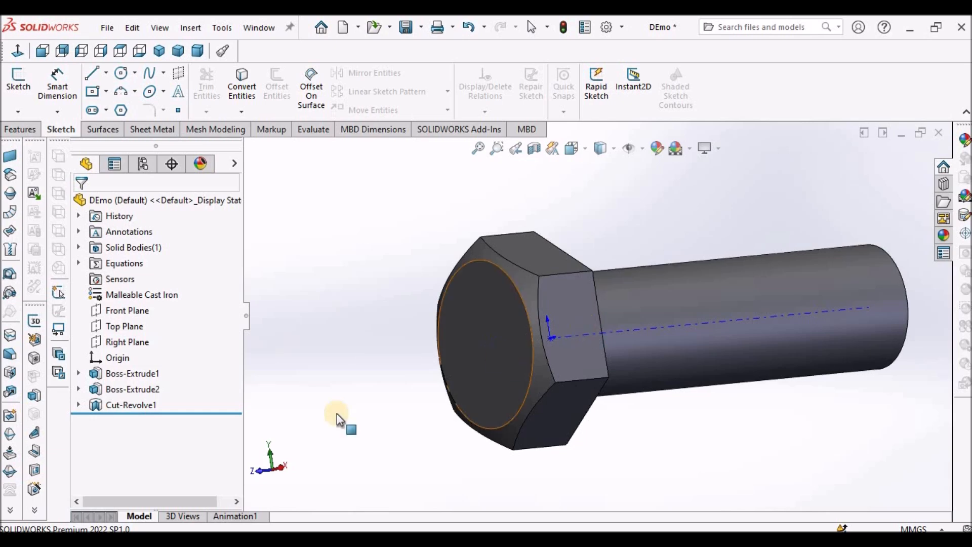
{"action": "middle_click_drag", "start_coordinate": [659, 376], "coordinate": [532, 387]}
{"action": "left_click_drag", "start_coordinate": [219, 415], "coordinate": [215, 398]}
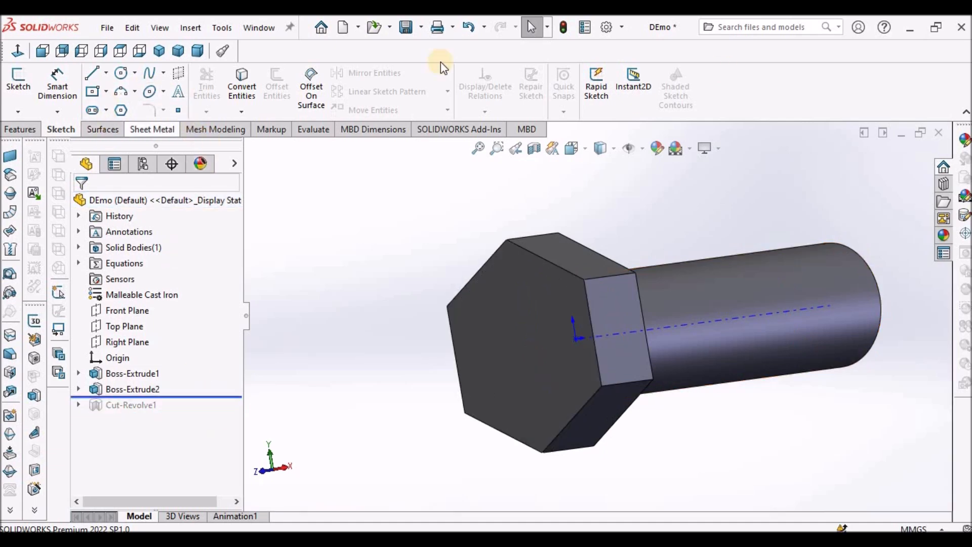
Chamfer the edges of the head's outer hexagonal face with a distance of 1 mm at 45 degrees
{"action": "left_click", "coordinate": [18, 130]}
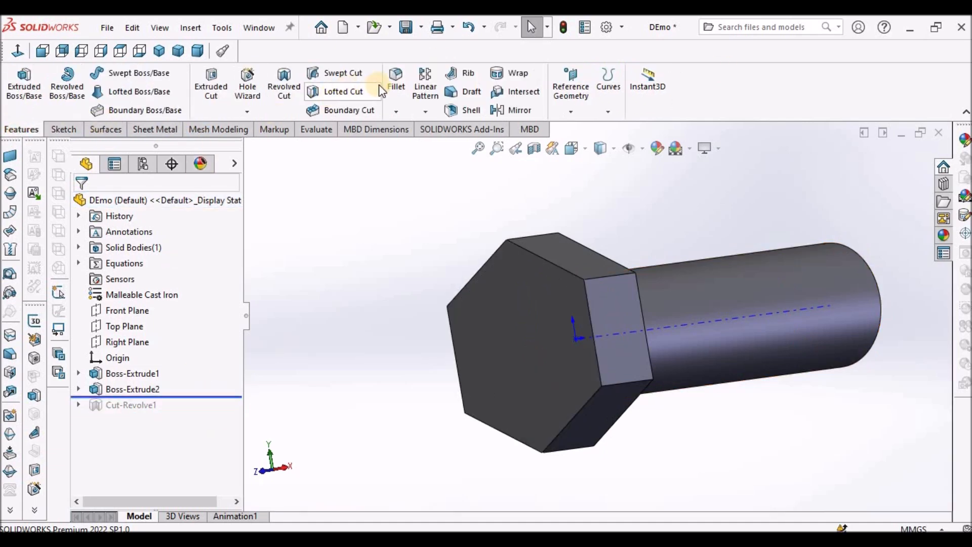
{"action": "left_click", "coordinate": [397, 113]}
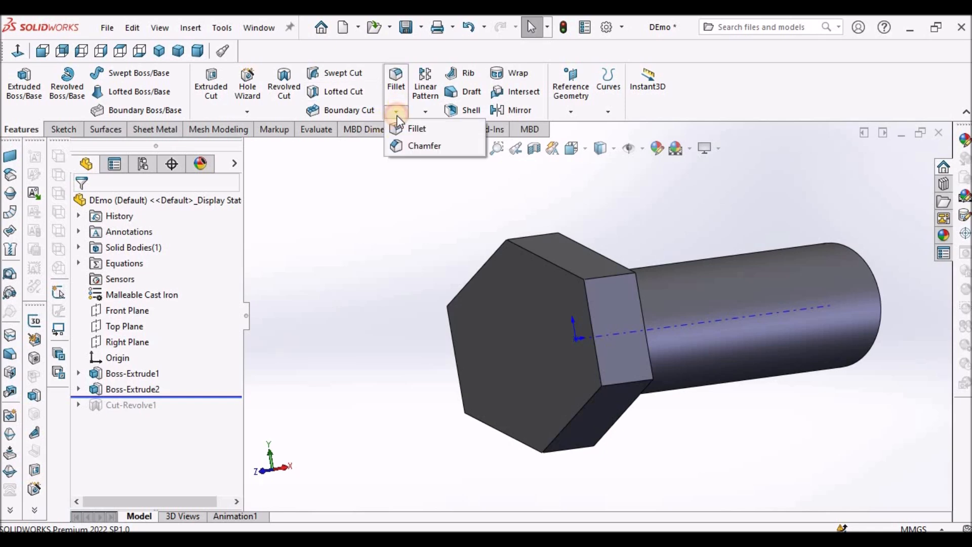
{"action": "left_click", "coordinate": [412, 145]}
{"action": "left_click", "coordinate": [538, 339]}
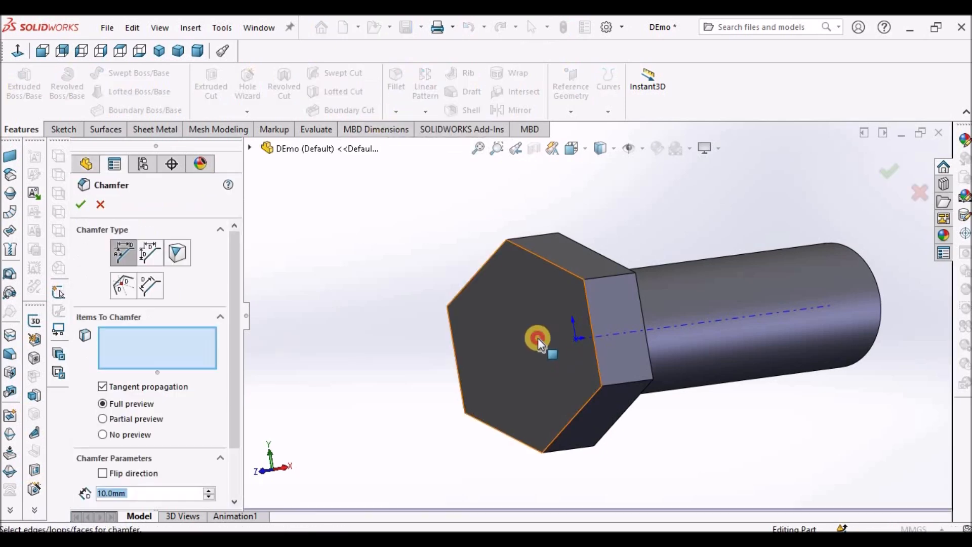
{"action": "double_click", "coordinate": [129, 498]}
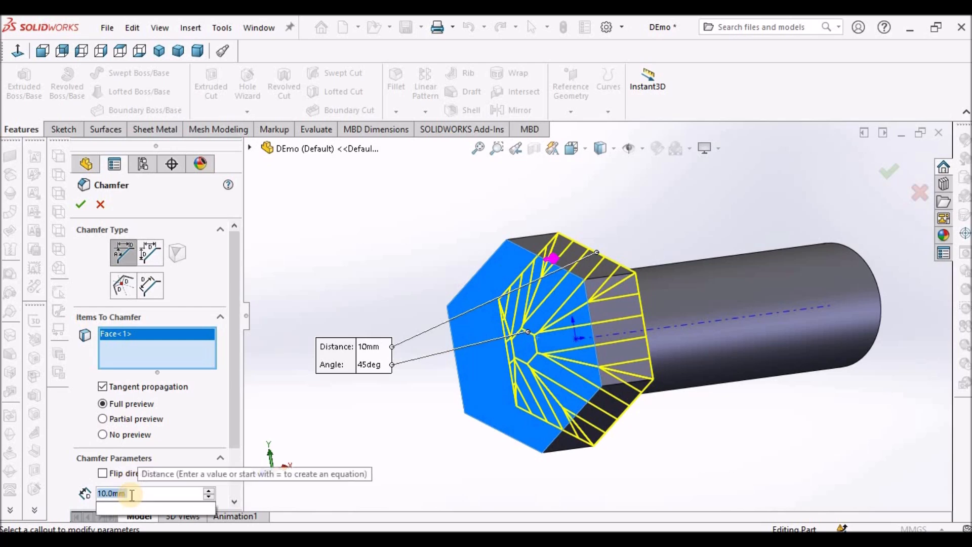
{"action": "type", "text": "1"}
{"action": "key", "text": "Return"}
{"action": "left_click", "coordinate": [80, 204]}
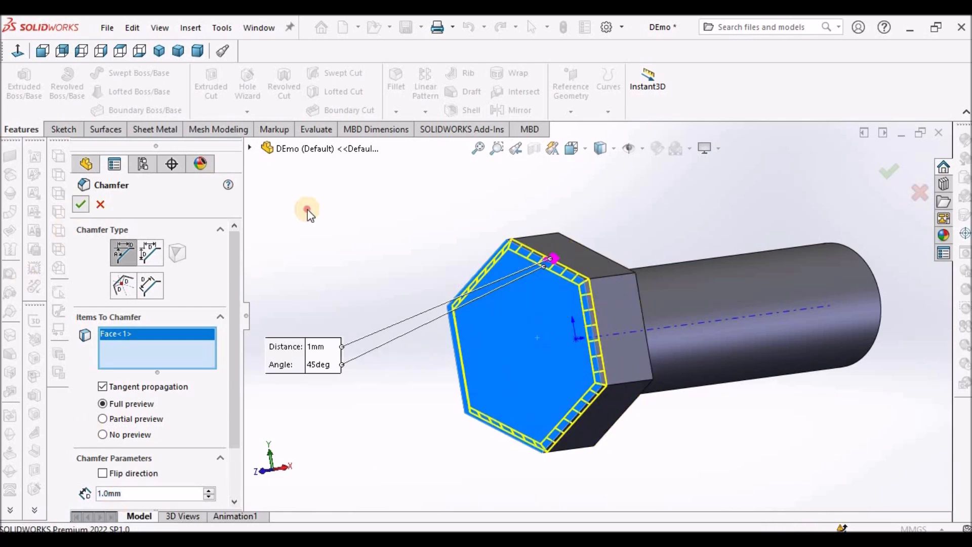
{"action": "middle_click_drag", "start_coordinate": [345, 226], "coordinate": [397, 274]}
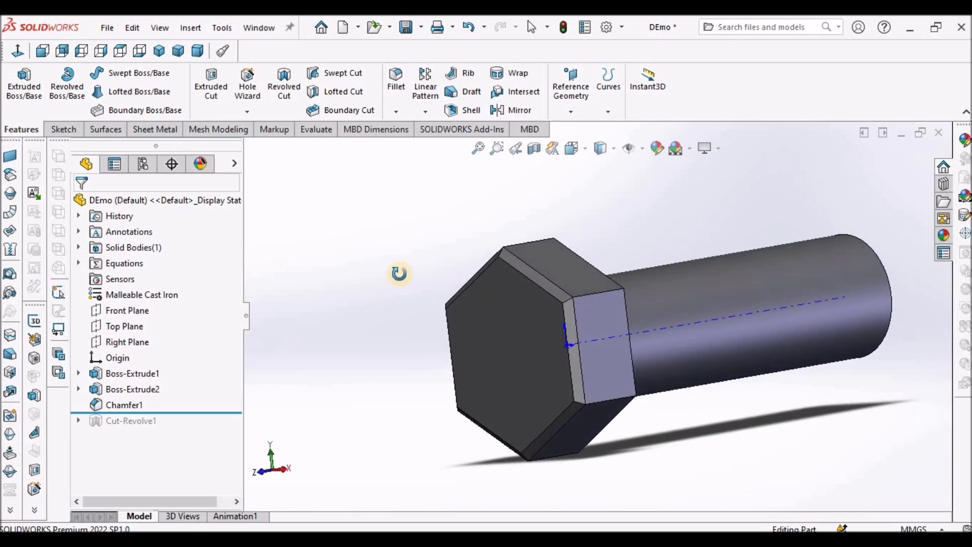
Delete the chamfer feature and roll the feature history forward past the revolved cut
{"action": "right_click", "coordinate": [135, 403]}
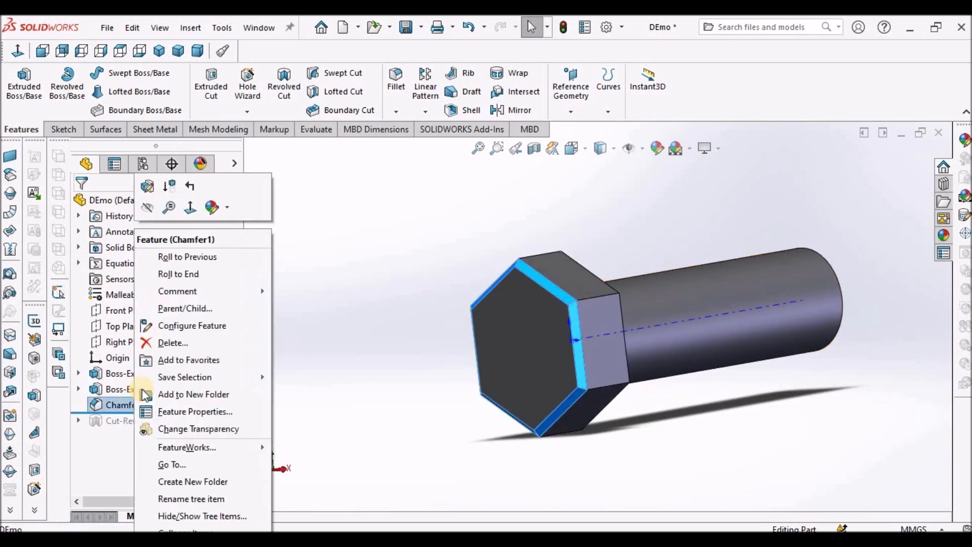
{"action": "left_click", "coordinate": [164, 341]}
{"action": "left_click", "coordinate": [587, 212]}
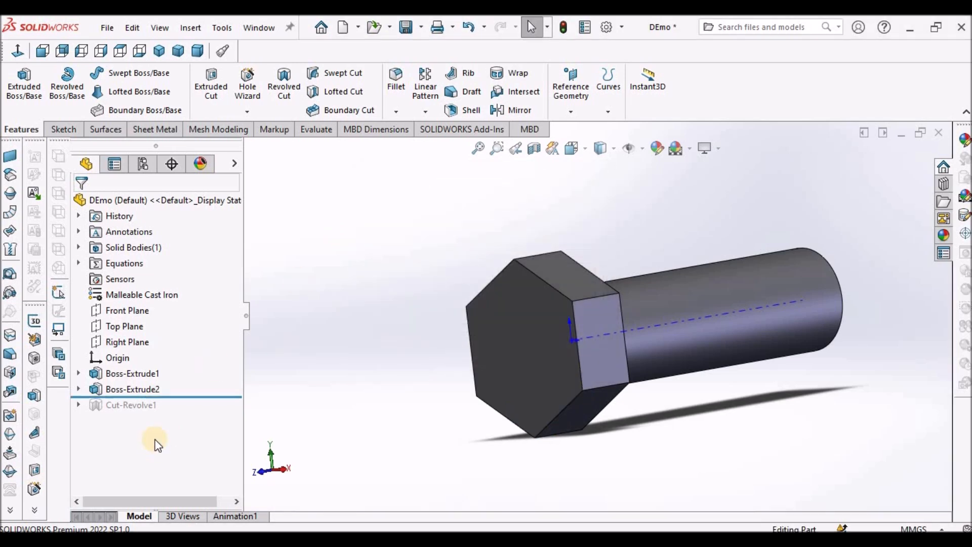
{"action": "left_click_drag", "start_coordinate": [207, 396], "coordinate": [208, 414]}
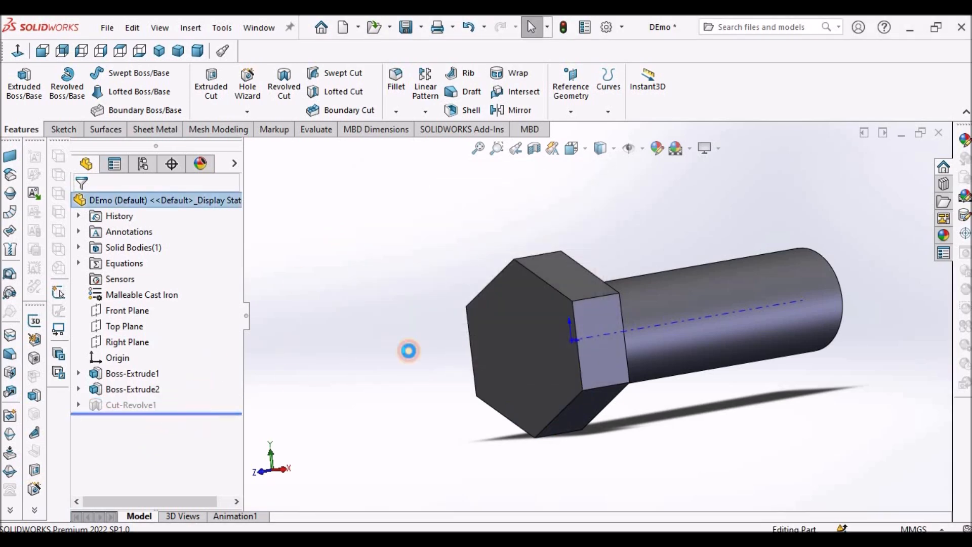
{"action": "middle_click_drag", "start_coordinate": [399, 305], "coordinate": [436, 273]}
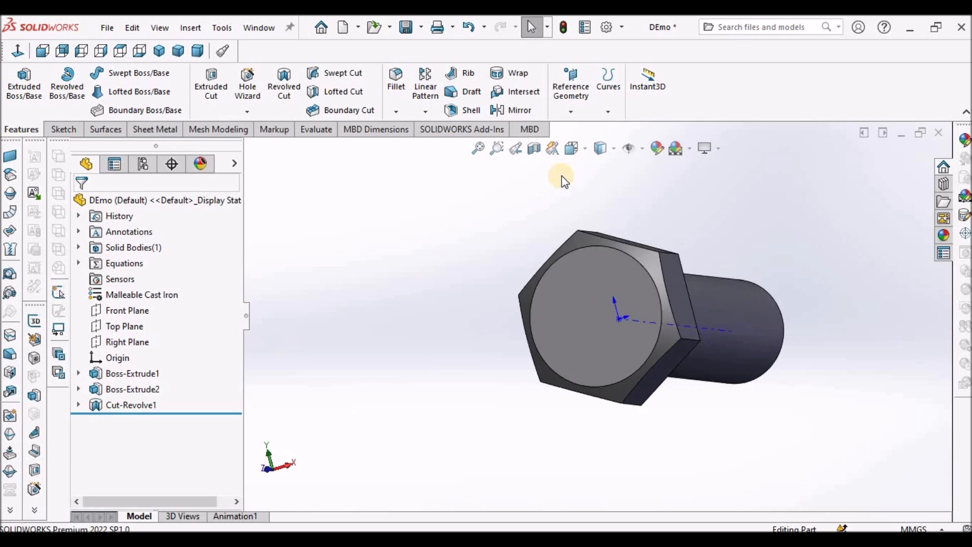
Hide all auxiliary item types and start a sketch on the flat circular outer face of the bolt head
{"action": "left_click", "coordinate": [630, 149]}
{"action": "middle_click_drag", "start_coordinate": [439, 273], "coordinate": [506, 349]}
{"action": "left_click", "coordinate": [649, 344]}
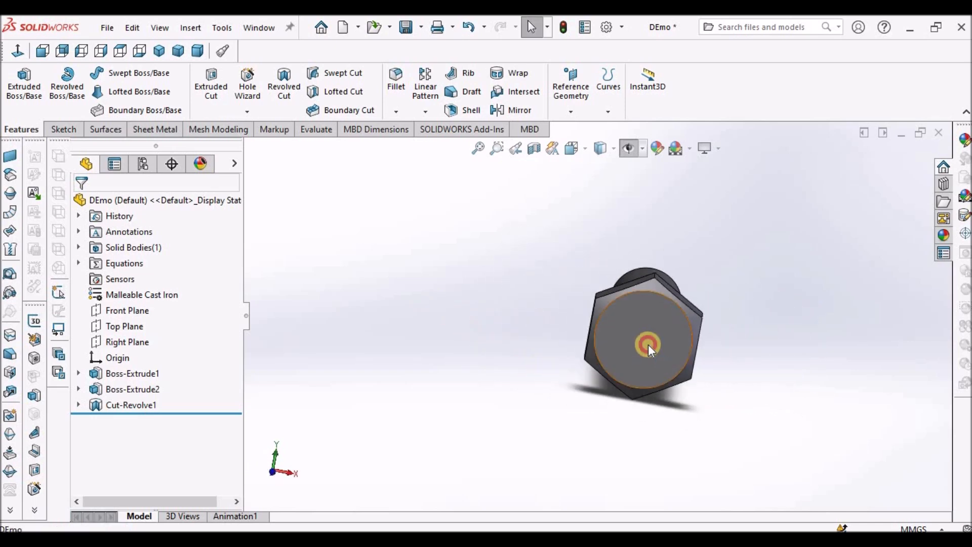
{"action": "left_click", "coordinate": [69, 129]}
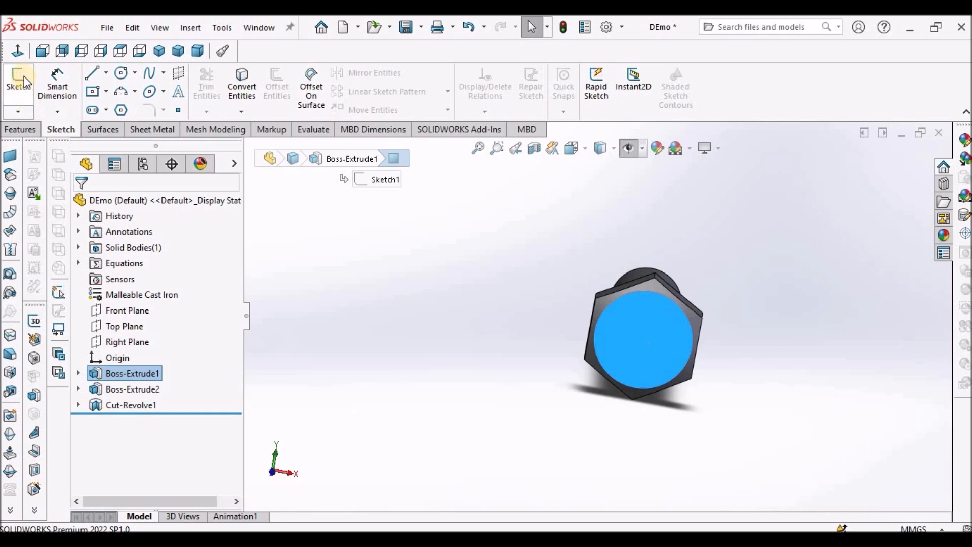
{"action": "left_click", "coordinate": [19, 83]}
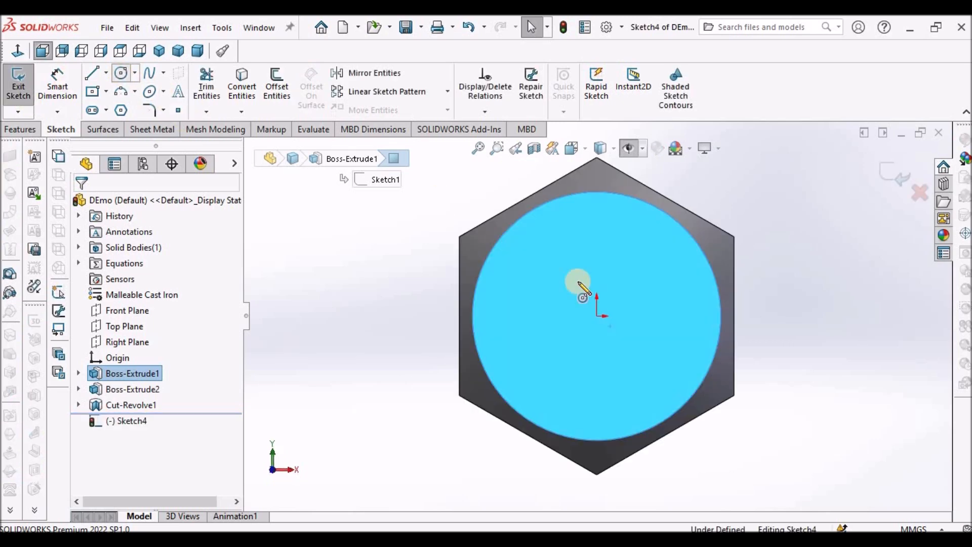
Sketch a circle centred on the origin of the bolt head face and dimension its diameter to 18 mm
{"action": "left_click", "coordinate": [599, 317]}
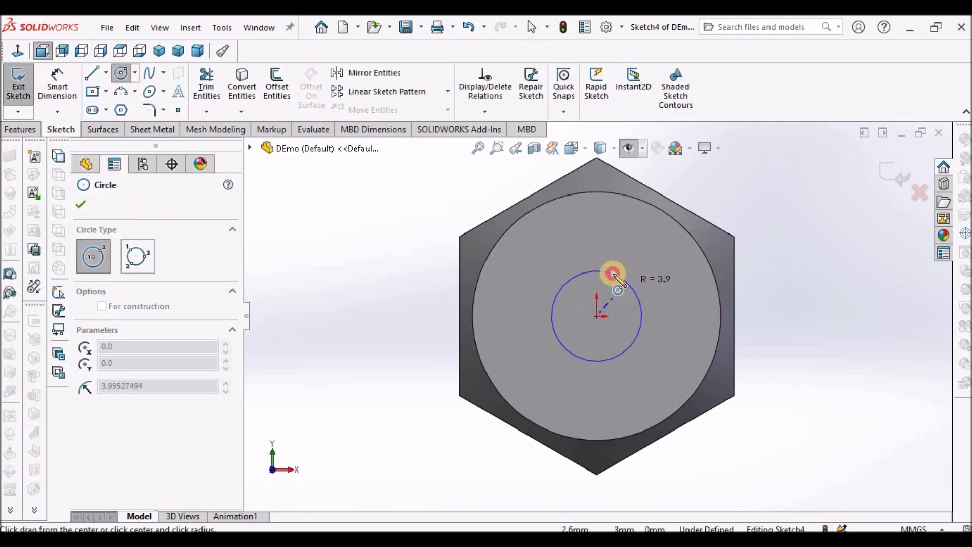
{"action": "left_click", "coordinate": [614, 274]}
{"action": "right_click", "coordinate": [410, 220]}
{"action": "left_click", "coordinate": [439, 228]}
{"action": "left_click", "coordinate": [75, 80]}
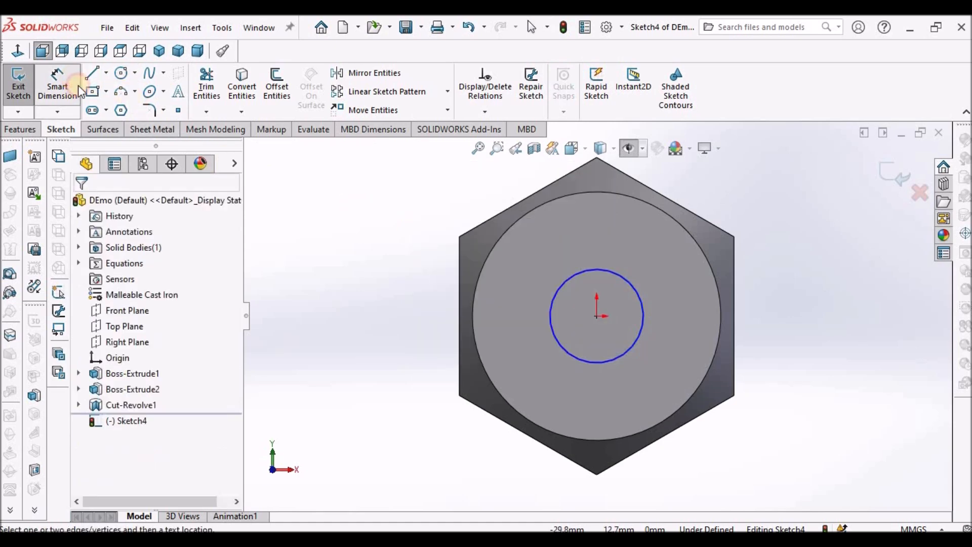
{"action": "left_click", "coordinate": [631, 351]}
{"action": "left_click", "coordinate": [718, 449]}
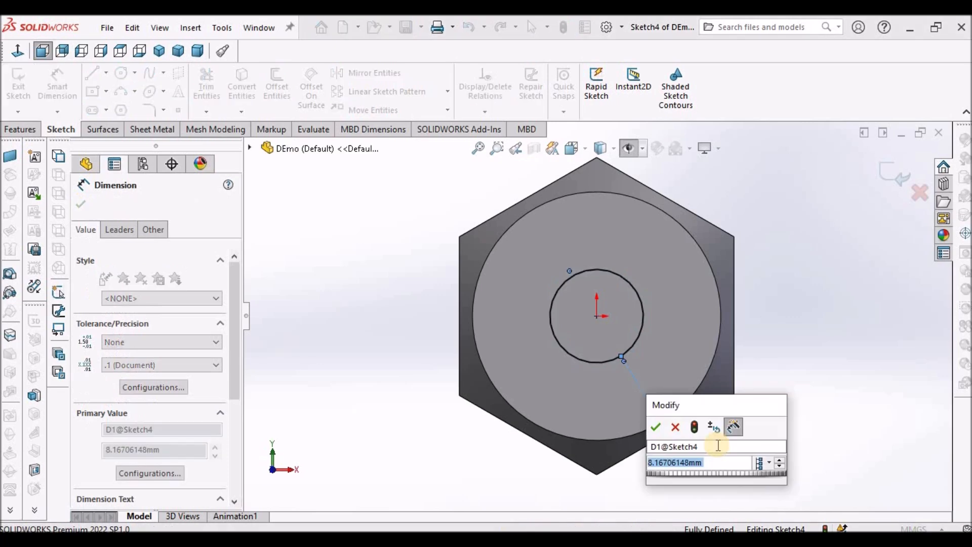
{"action": "type", "text": "18"}
{"action": "key", "text": "Return"}
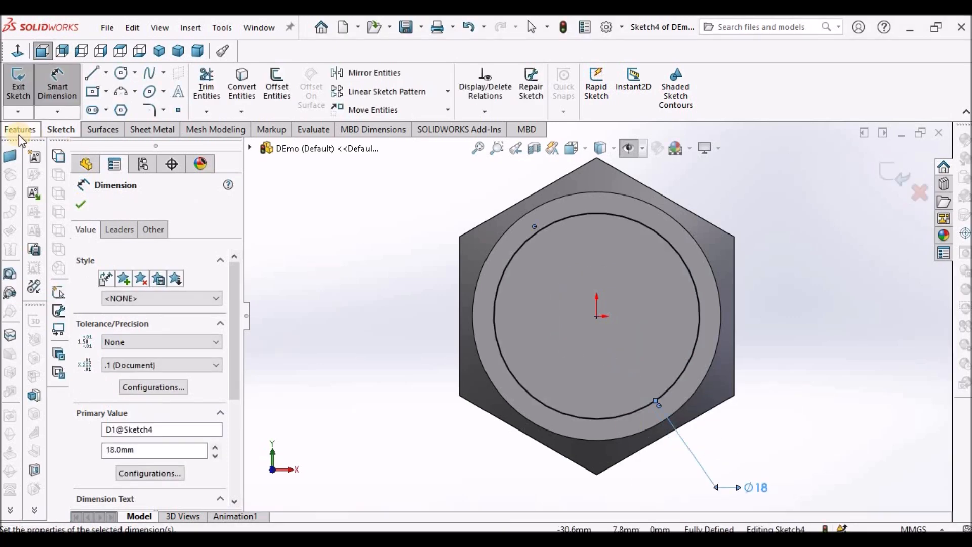
Cut-extrude the circle blind into the bolt head to a depth of 2 mm
{"action": "left_click", "coordinate": [19, 132]}
{"action": "left_click", "coordinate": [211, 86]}
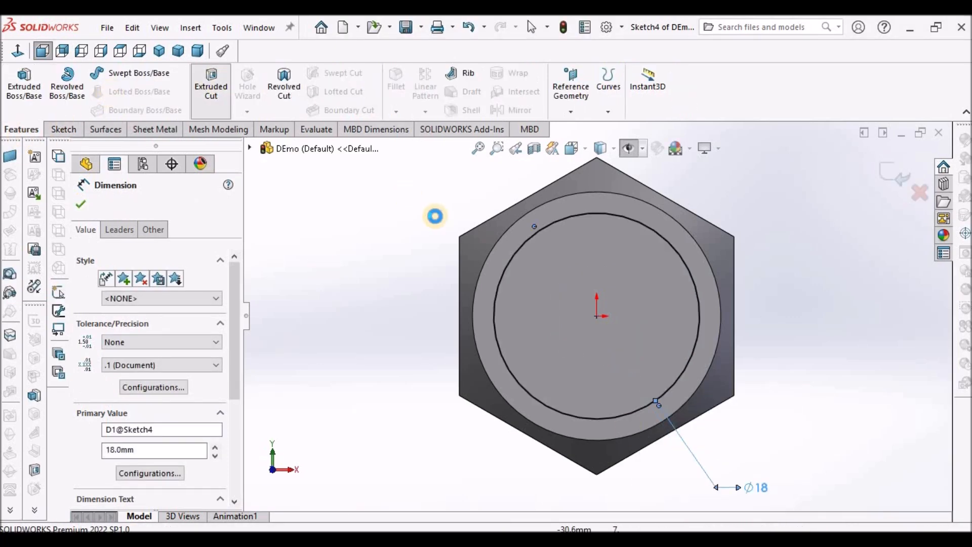
{"action": "type", "text": "2"}
{"action": "key", "text": "Return"}
{"action": "middle_click_drag", "start_coordinate": [385, 247], "coordinate": [567, 323]}
{"action": "scroll", "coordinate": [570, 323], "scroll_direction": "down", "scroll_amount": 5}
{"action": "scroll", "coordinate": [544, 315], "scroll_direction": "up", "scroll_amount": 2}
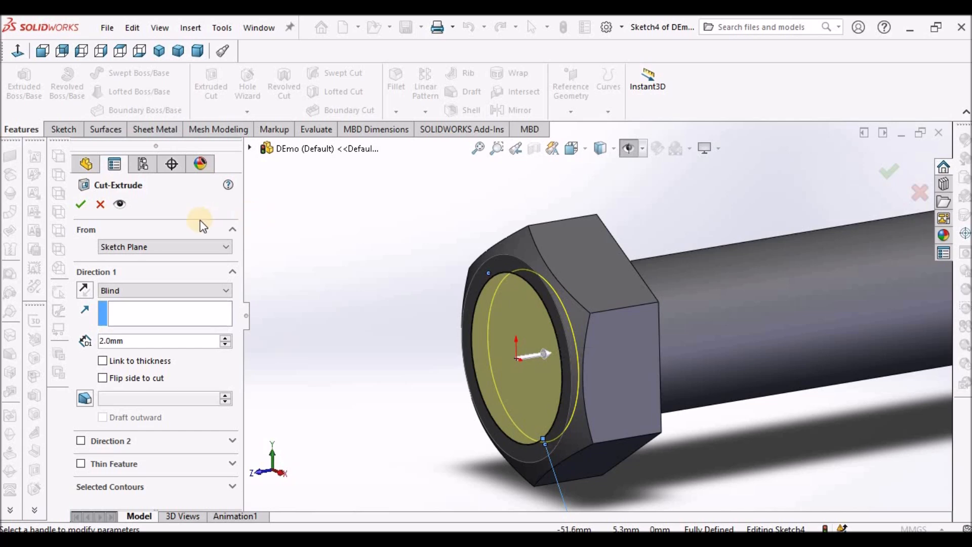
{"action": "key", "text": "Return"}
Start a sketch on the head's raised ring face and draw a center rectangle about 35 by 9.7 mm around the origin
{"action": "middle_click_drag", "start_coordinate": [336, 235], "coordinate": [496, 242]}
{"action": "scroll", "coordinate": [617, 278], "scroll_direction": "down", "scroll_amount": 2}
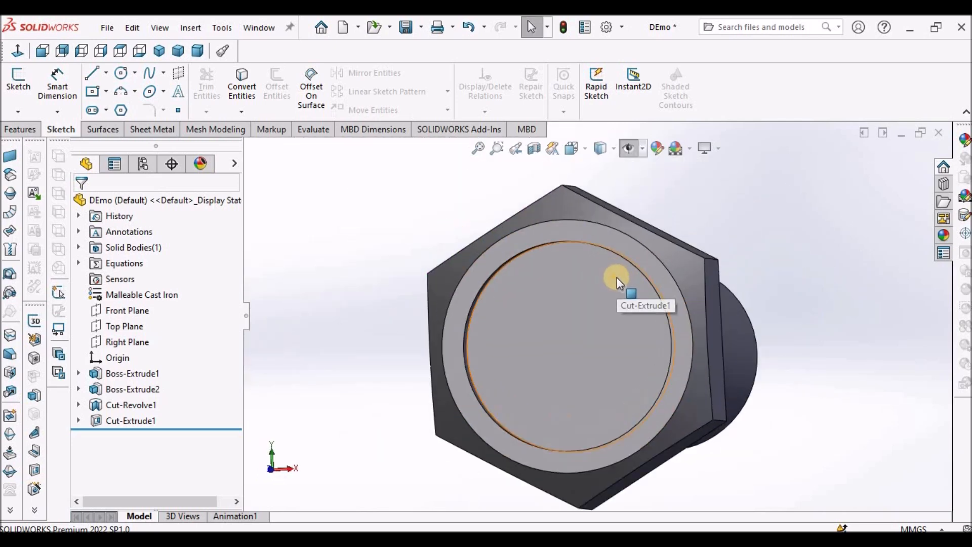
{"action": "left_click", "coordinate": [625, 249]}
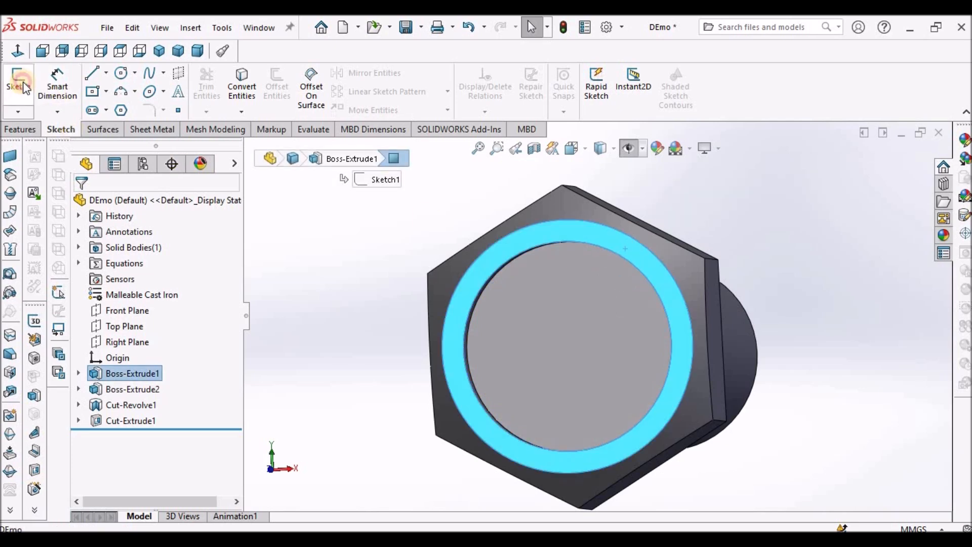
{"action": "left_click", "coordinate": [20, 85]}
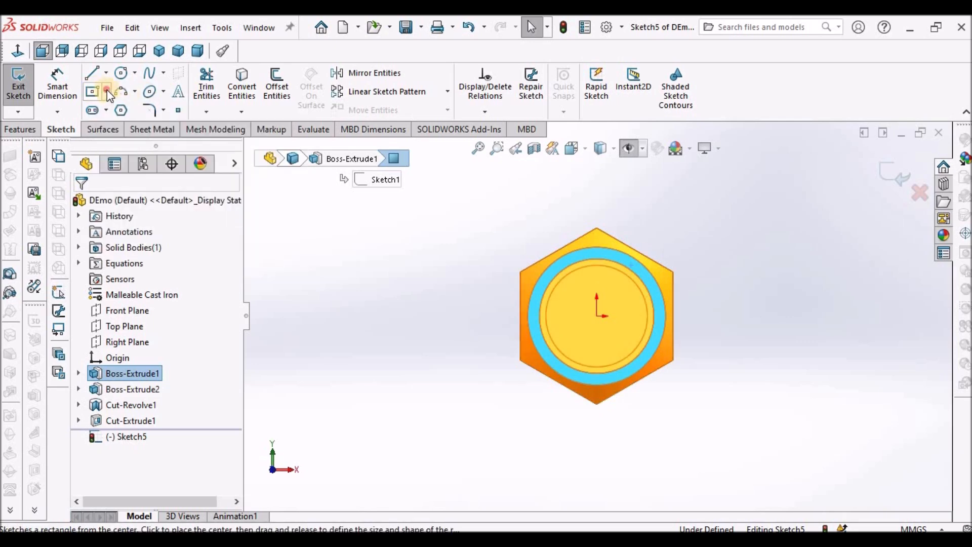
{"action": "left_click", "coordinate": [93, 90]}
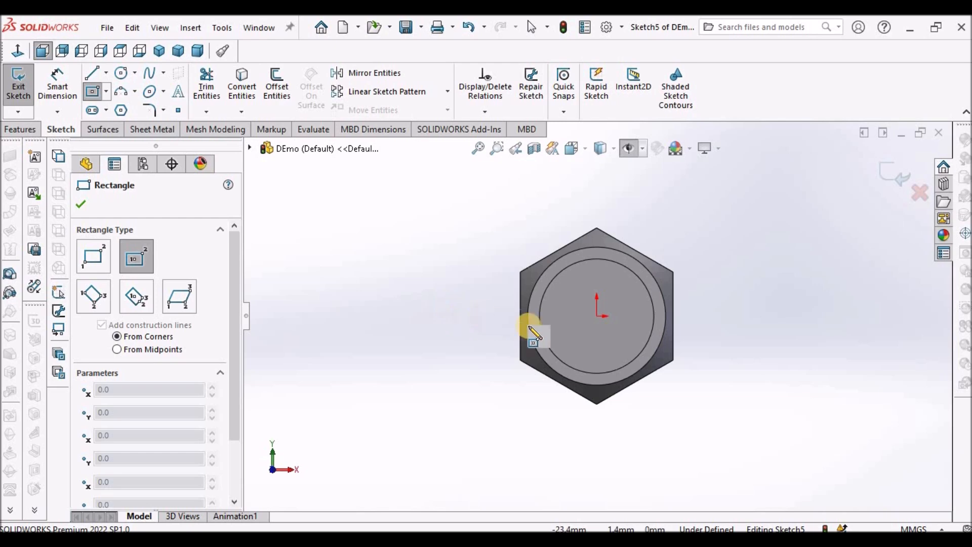
{"action": "scroll", "coordinate": [605, 316], "scroll_direction": "down", "scroll_amount": 3}
{"action": "left_click", "coordinate": [606, 311]}
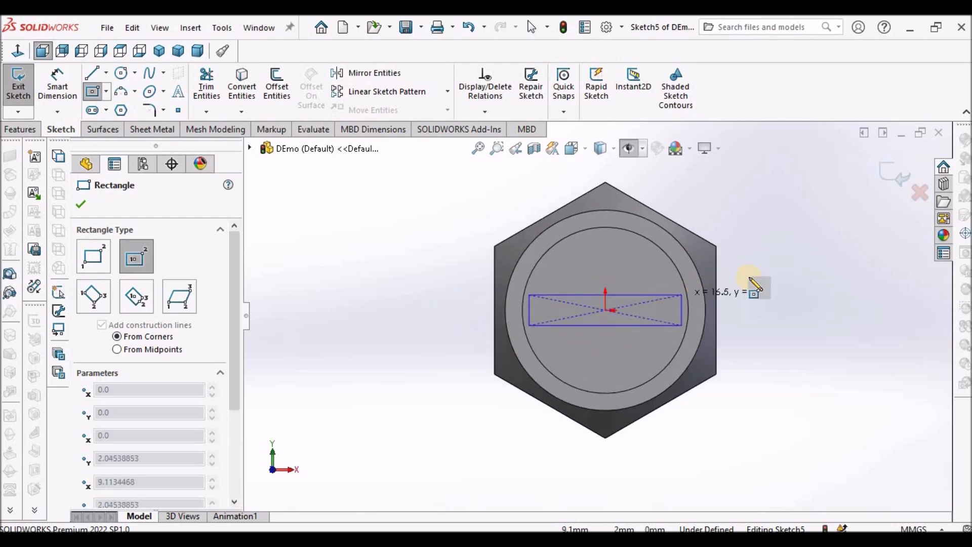
{"action": "left_click", "coordinate": [768, 264]}
{"action": "right_click", "coordinate": [317, 230]}
{"action": "left_click", "coordinate": [345, 238]}
Dimension the short vertical side of the rectangle to 6 mm
{"action": "left_click", "coordinate": [57, 82]}
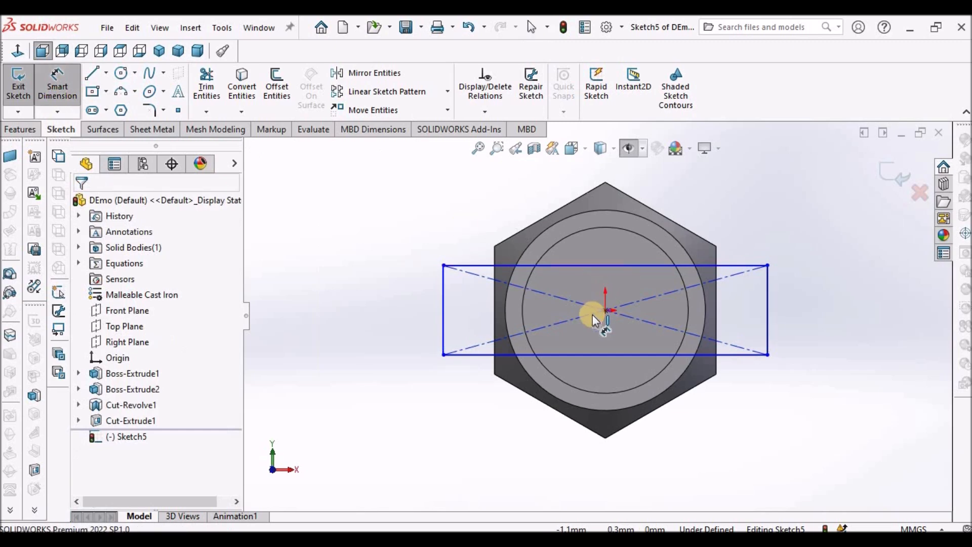
{"action": "scroll", "coordinate": [608, 314], "scroll_direction": "up", "scroll_amount": 3}
{"action": "scroll", "coordinate": [625, 314], "scroll_direction": "down", "scroll_amount": 2}
{"action": "left_click", "coordinate": [727, 312]}
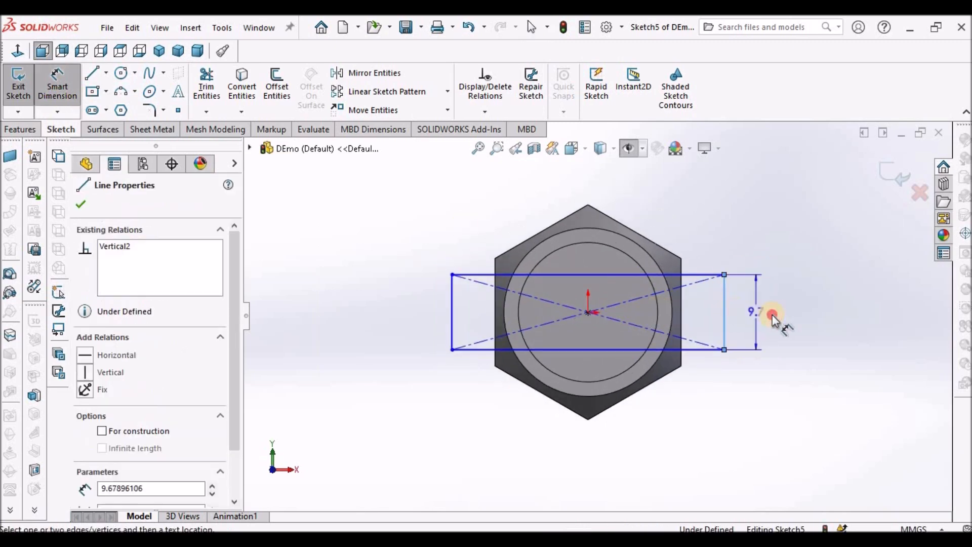
{"action": "left_click", "coordinate": [768, 315]}
{"action": "type", "text": "6"}
{"action": "key", "text": "Return"}
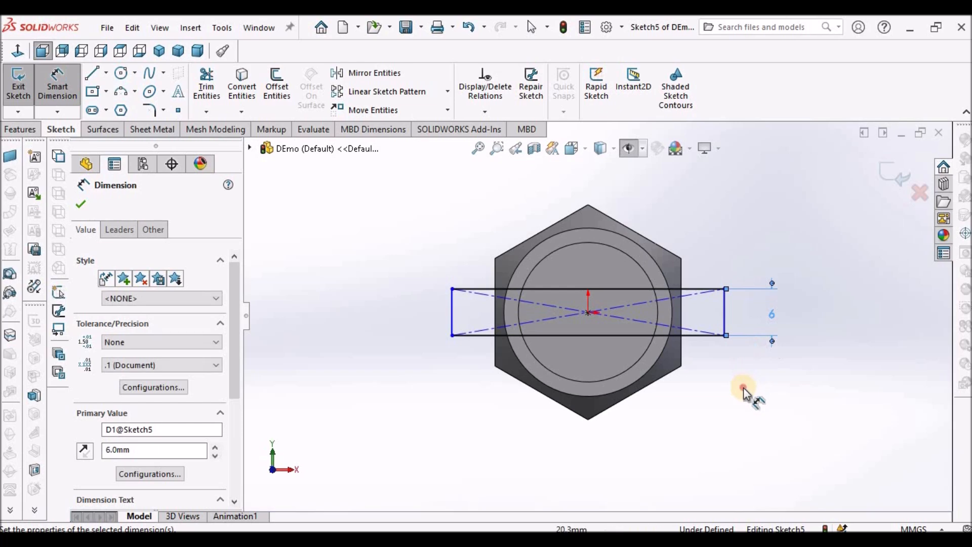
Dimension the long horizontal side of the rectangle to 36 mm
{"action": "left_click", "coordinate": [696, 345]}
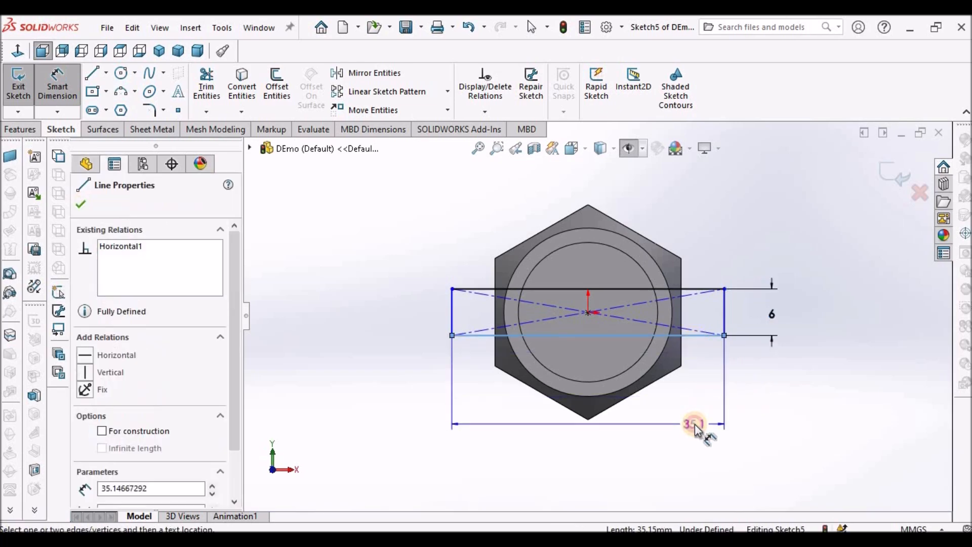
{"action": "left_click", "coordinate": [695, 424]}
{"action": "type", "text": "36"}
{"action": "key", "text": "Return"}
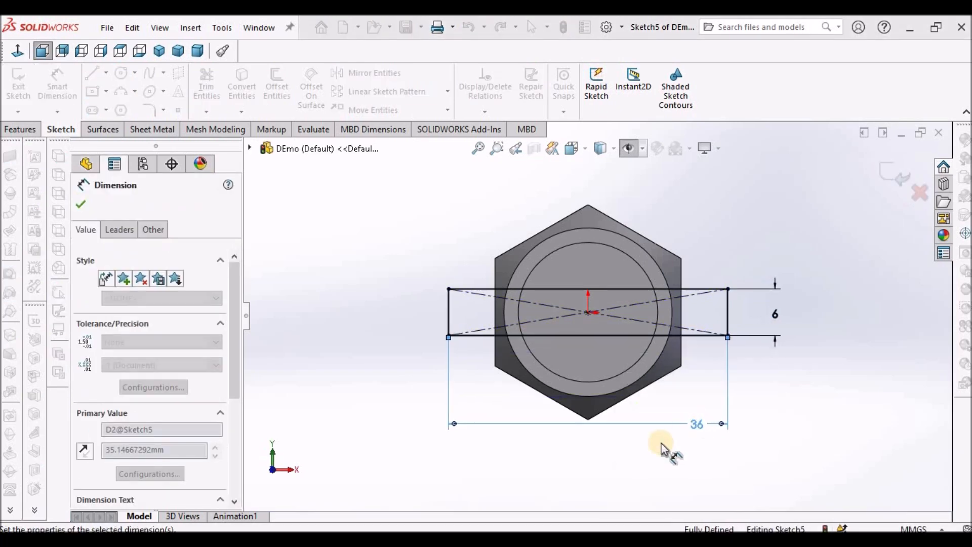
{"action": "right_click", "coordinate": [366, 235]}
{"action": "left_click", "coordinate": [397, 278]}
{"action": "right_click", "coordinate": [400, 242]}
{"action": "left_click", "coordinate": [423, 285]}
Cut-extrude the rectangle blind 5 mm into the bolt head to form the slot
{"action": "middle_click_drag", "start_coordinate": [352, 225], "coordinate": [341, 254]}
{"action": "scroll", "coordinate": [489, 375], "scroll_direction": "up", "scroll_amount": 4}
{"action": "scroll", "coordinate": [489, 374], "scroll_direction": "down", "scroll_amount": 2}
{"action": "mouse_move", "coordinate": [623, 290]}
{"action": "middle_mouse_down"}
{"action": "mouse_move", "coordinate": [636, 290]}
{"action": "mouse_move", "coordinate": [614, 254]}
{"action": "mouse_move", "coordinate": [592, 252]}
{"action": "middle_mouse_up"}
{"action": "scroll", "coordinate": [678, 246], "scroll_direction": "down", "scroll_amount": 1}
{"action": "mouse_move", "coordinate": [642, 271]}
{"action": "middle_mouse_down"}
{"action": "mouse_move", "coordinate": [664, 284]}
{"action": "mouse_move", "coordinate": [573, 277]}
{"action": "middle_mouse_up"}
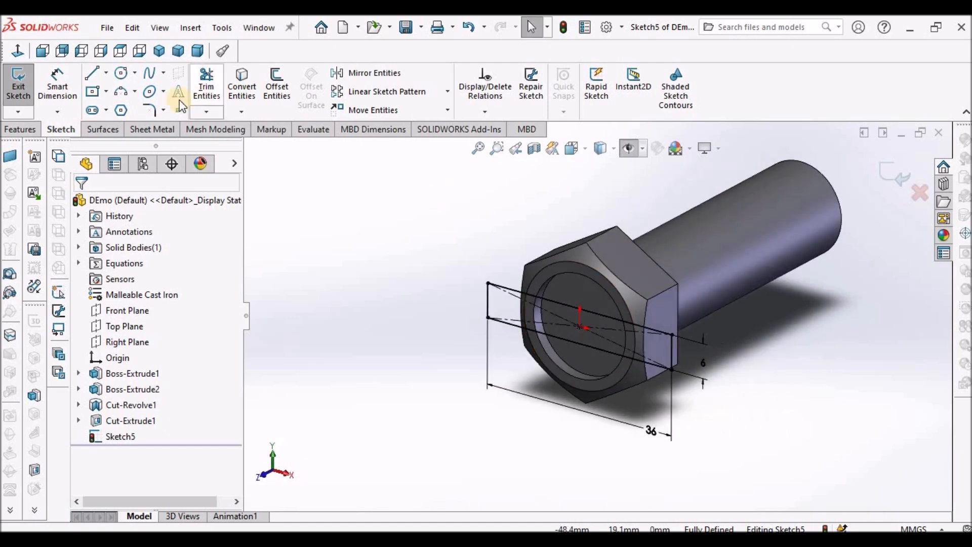
{"action": "left_click", "coordinate": [41, 129]}
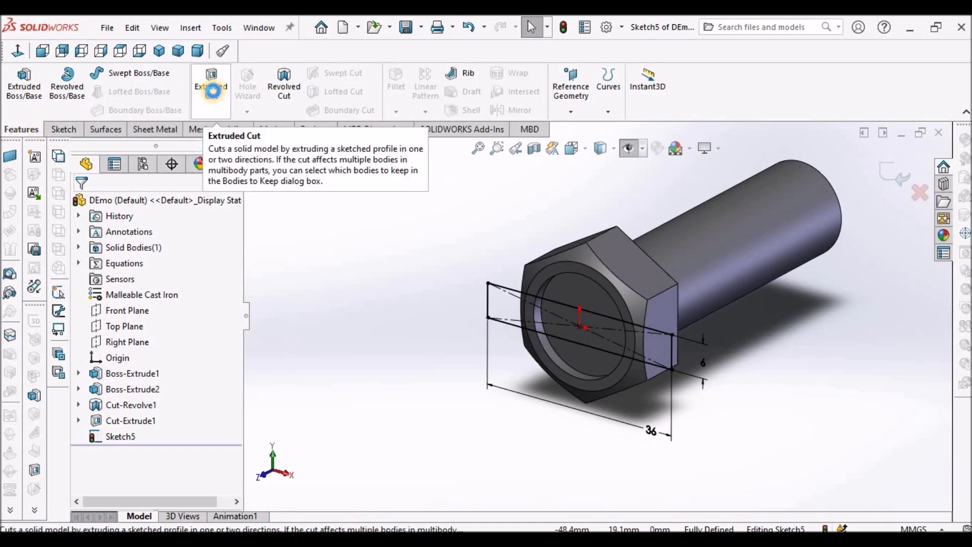
{"action": "left_click", "coordinate": [212, 90]}
{"action": "middle_click_drag", "start_coordinate": [506, 230], "coordinate": [510, 328]}
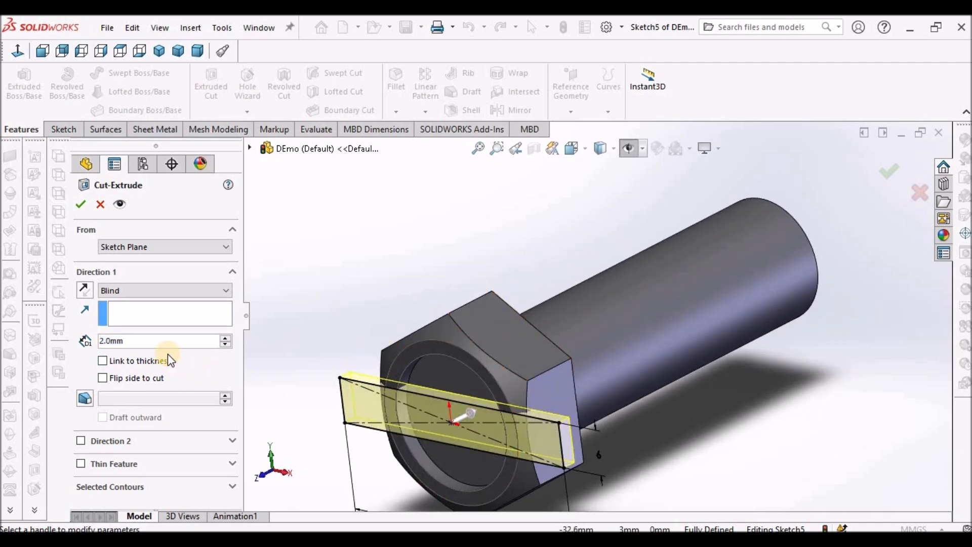
{"action": "left_click", "coordinate": [160, 339]}
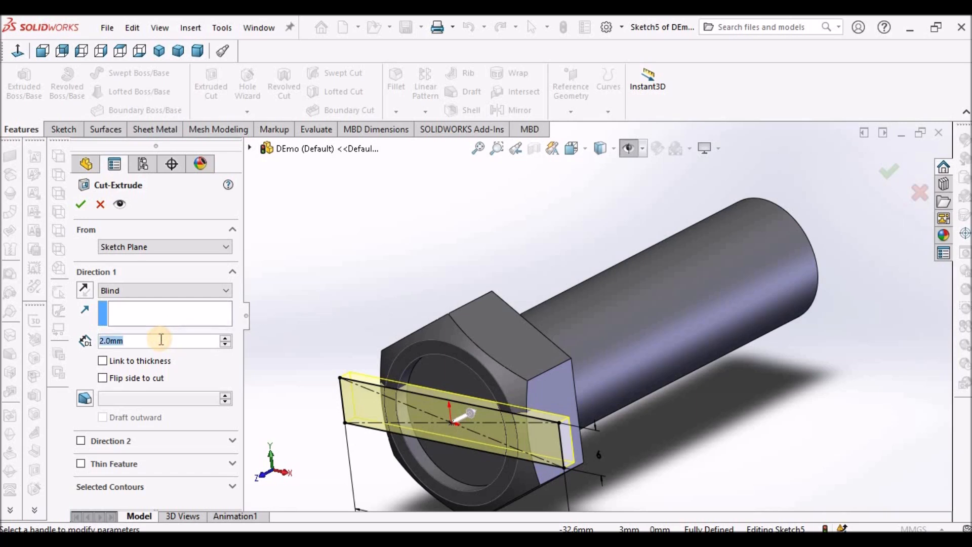
{"action": "type", "text": "5"}
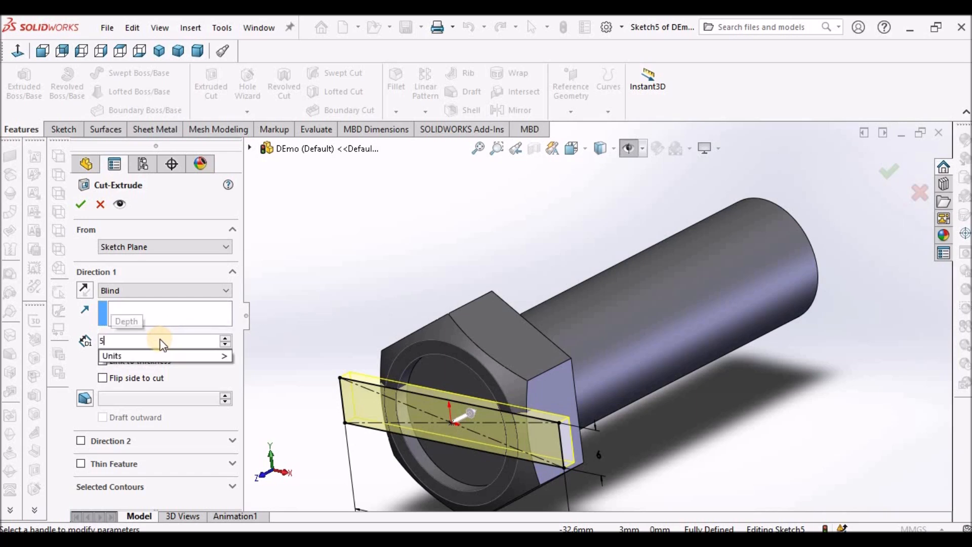
{"action": "key", "text": "Return"}
{"action": "left_click", "coordinate": [82, 205]}
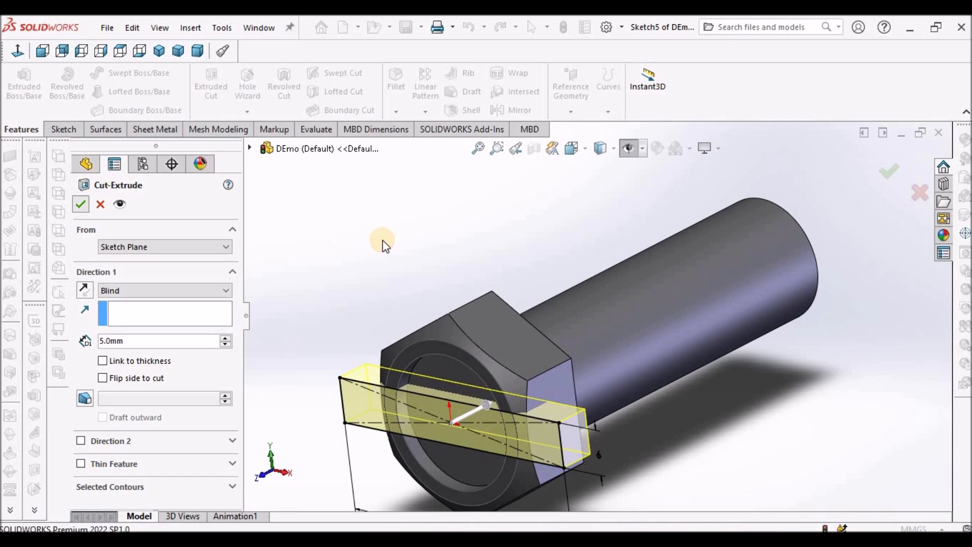
Start a constant-size fillet on the bolt with a symmetric radius of 1 mm
{"action": "middle_click_drag", "start_coordinate": [404, 232], "coordinate": [611, 265]}
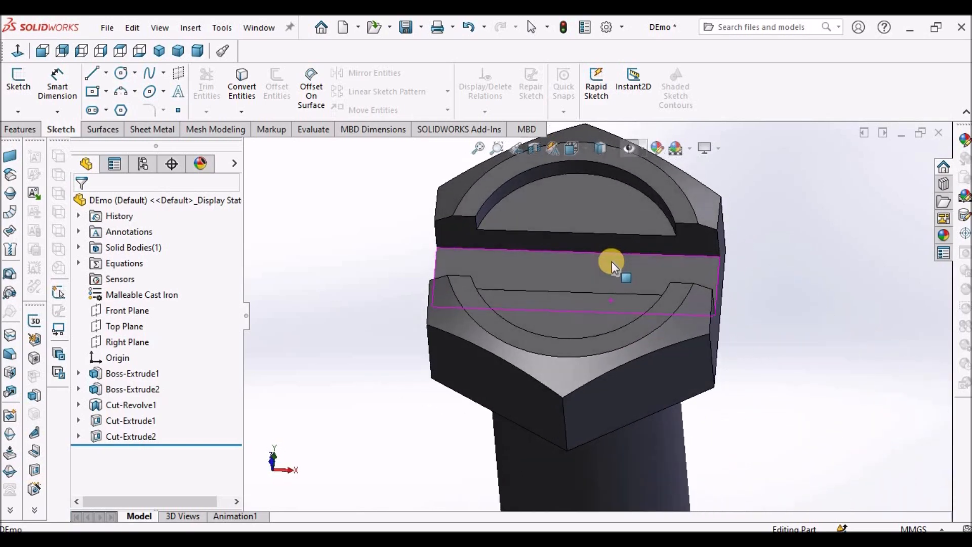
{"action": "scroll", "coordinate": [612, 265], "scroll_direction": "up", "scroll_amount": 3}
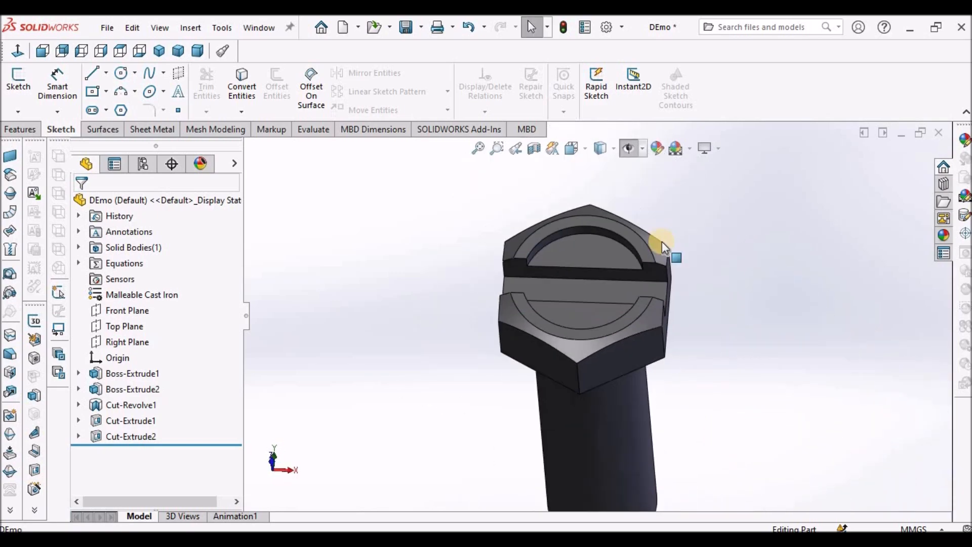
{"action": "left_click", "coordinate": [21, 130]}
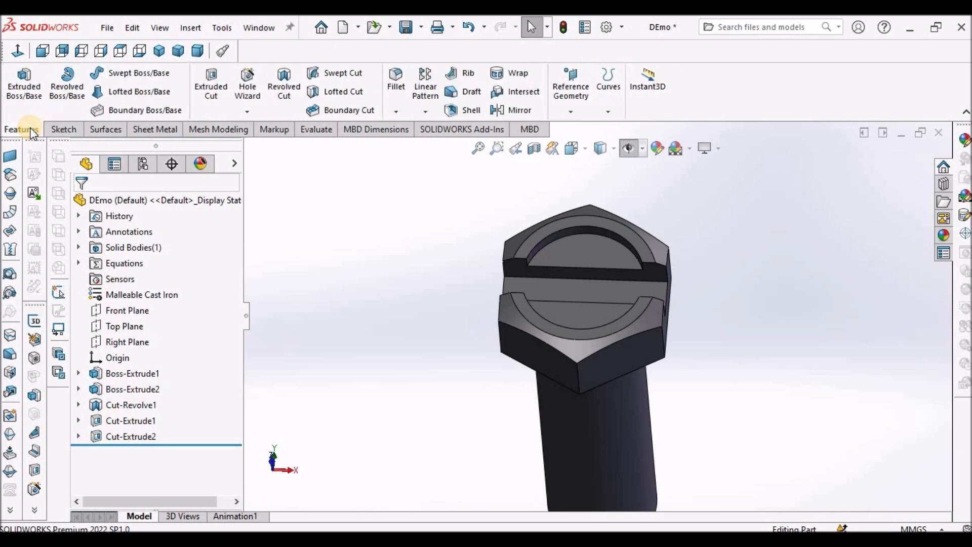
{"action": "left_click", "coordinate": [394, 90]}
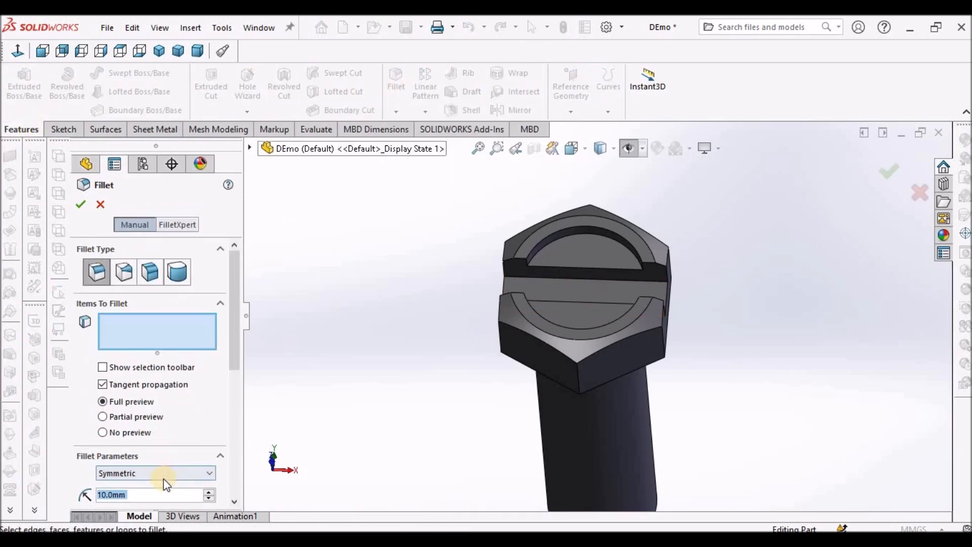
{"action": "type", "text": "1"}
{"action": "key", "text": "Return"}
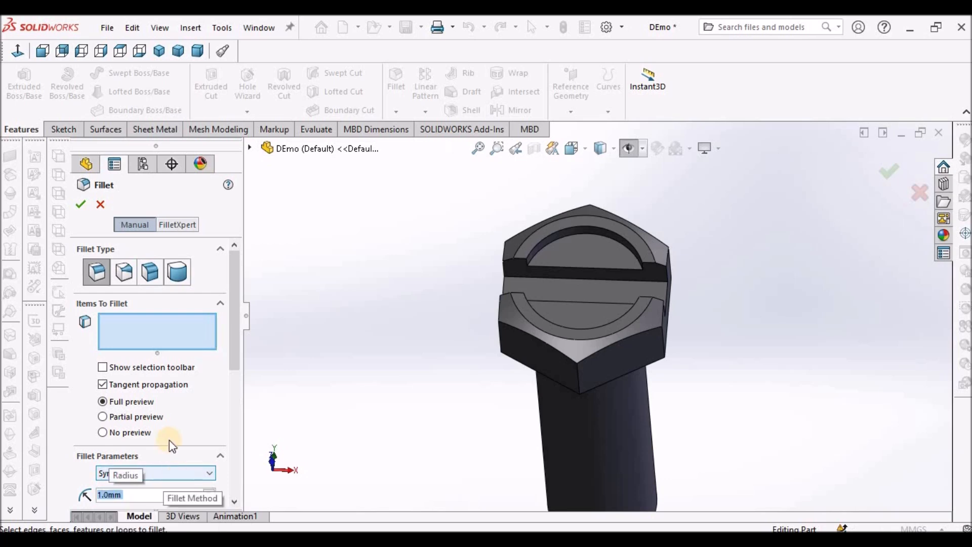
{"action": "left_click", "coordinate": [156, 343]}
{"action": "scroll", "coordinate": [600, 244], "scroll_direction": "down", "scroll_amount": 2}
{"action": "left_click", "coordinate": [599, 249]}
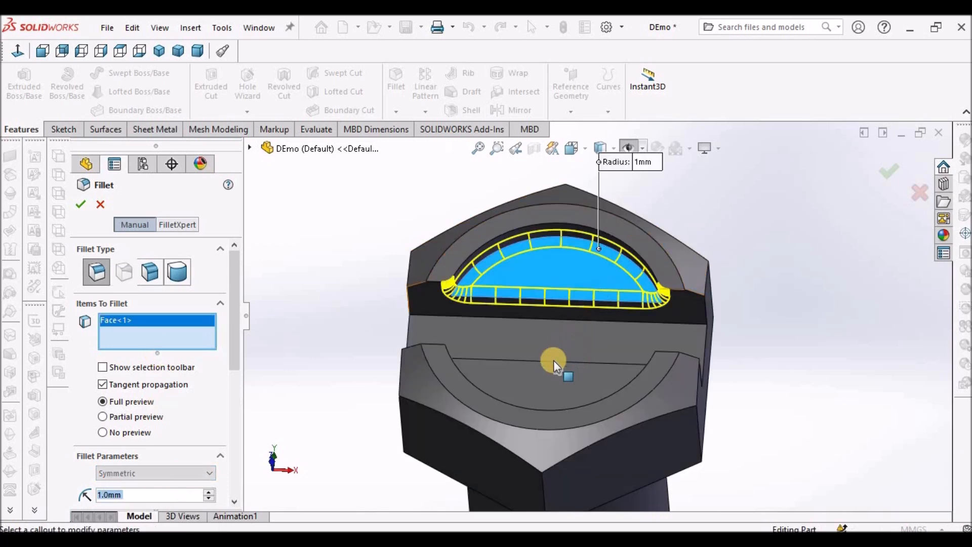
{"action": "right_click", "coordinate": [165, 341]}
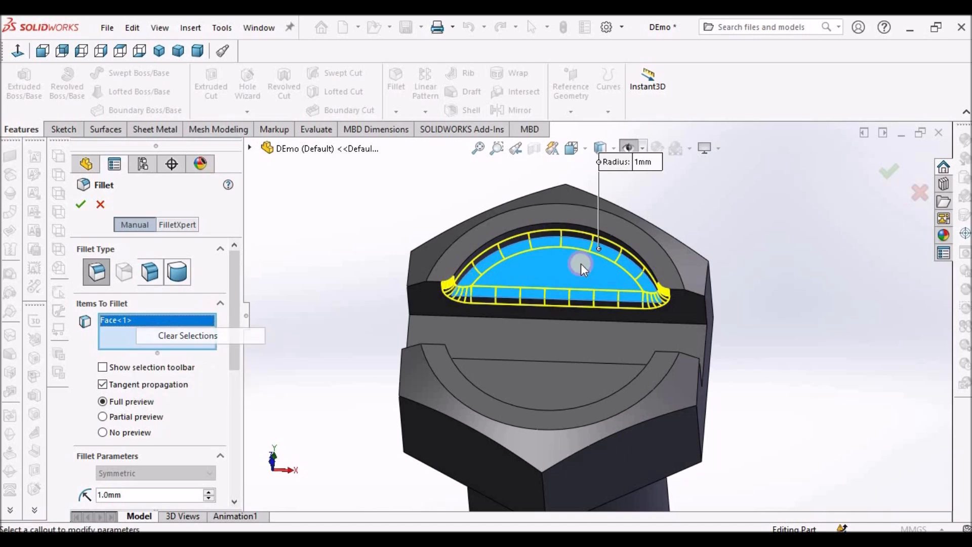
{"action": "left_click", "coordinate": [189, 334]}
Apply the fillet to both curved floor edges of the head recess and the circular edge where the shank meets the head
{"action": "left_click", "coordinate": [586, 251]}
{"action": "middle_click_drag", "start_coordinate": [582, 245], "coordinate": [516, 373]}
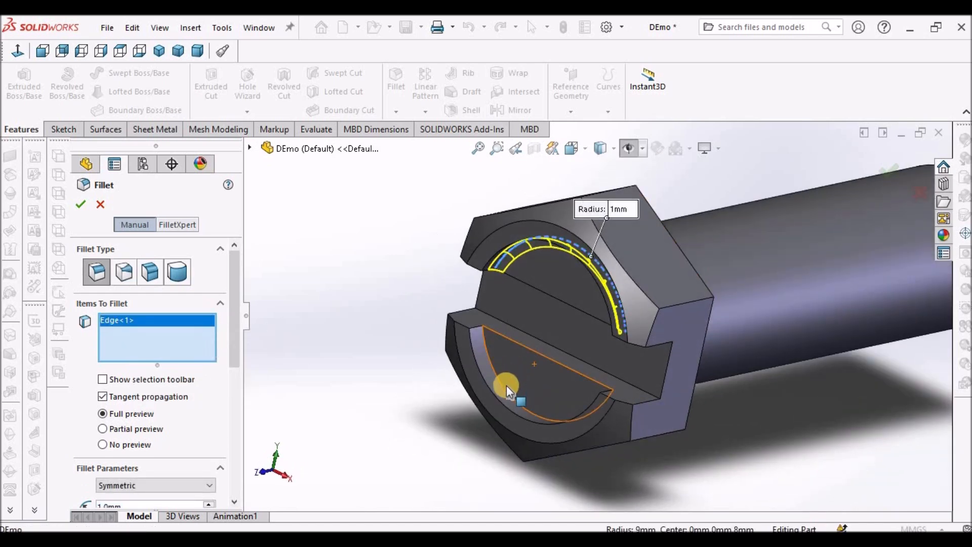
{"action": "left_click", "coordinate": [507, 389]}
{"action": "middle_click_drag", "start_coordinate": [656, 232], "coordinate": [687, 318]}
{"action": "left_click", "coordinate": [679, 320]}
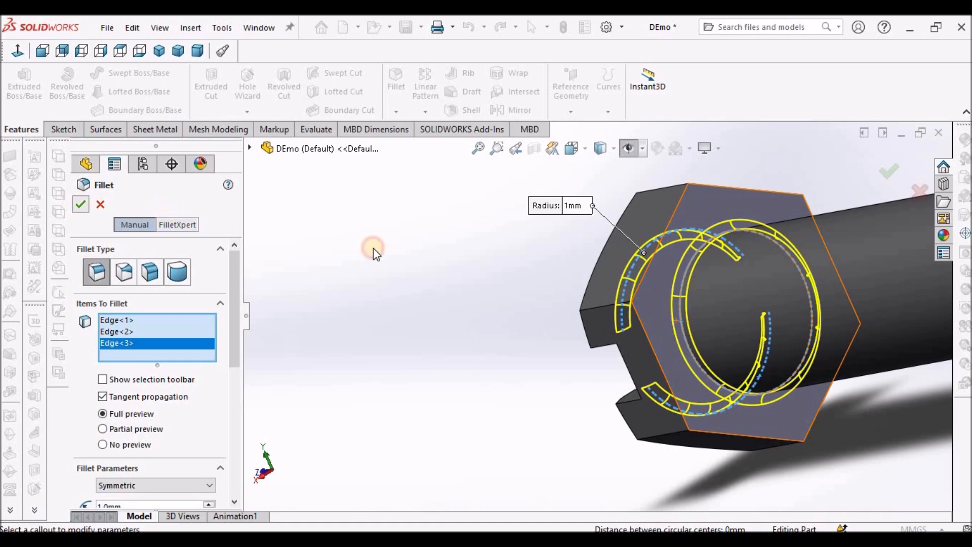
Start a Thread feature on the circular edge at the free end of the bolt's shank
{"action": "scroll", "coordinate": [432, 264], "scroll_direction": "up", "scroll_amount": 4}
{"action": "middle_click_drag", "start_coordinate": [430, 263], "coordinate": [516, 249]}
{"action": "scroll", "coordinate": [698, 278], "scroll_direction": "down", "scroll_amount": 4}
{"action": "middle_click_drag", "start_coordinate": [718, 277], "coordinate": [582, 277]}
{"action": "scroll", "coordinate": [647, 275], "scroll_direction": "up", "scroll_amount": 3}
{"action": "scroll", "coordinate": [659, 268], "scroll_direction": "up", "scroll_amount": 2}
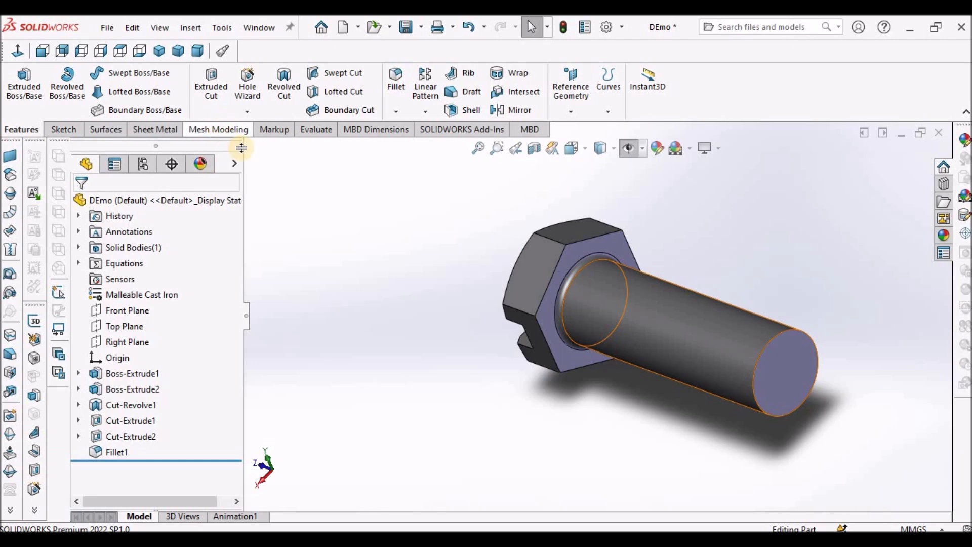
{"action": "left_click", "coordinate": [248, 110]}
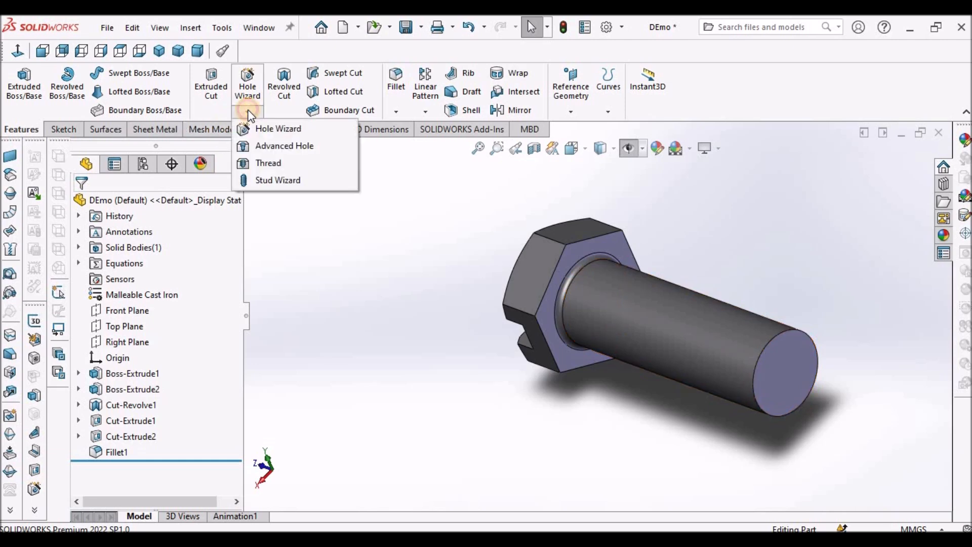
{"action": "left_click", "coordinate": [275, 166]}
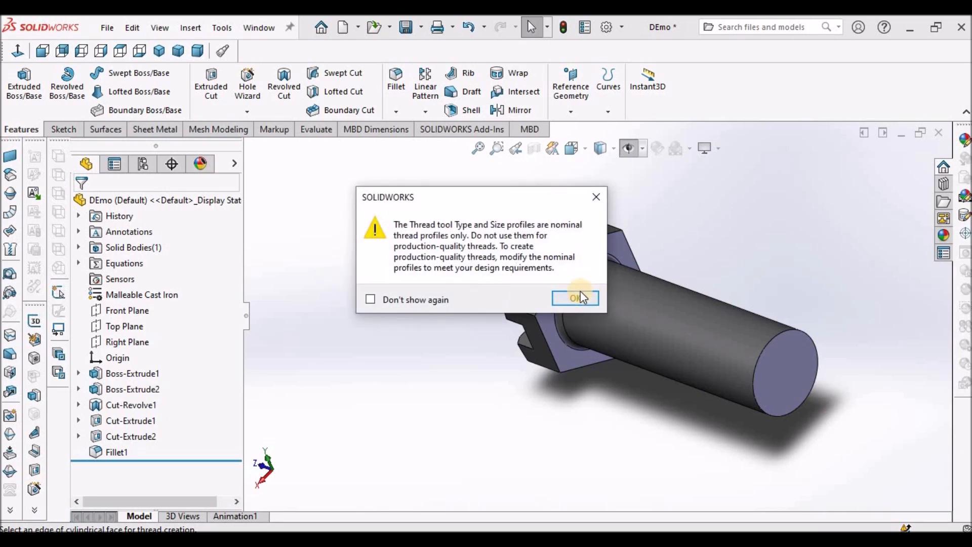
{"action": "left_click", "coordinate": [581, 296]}
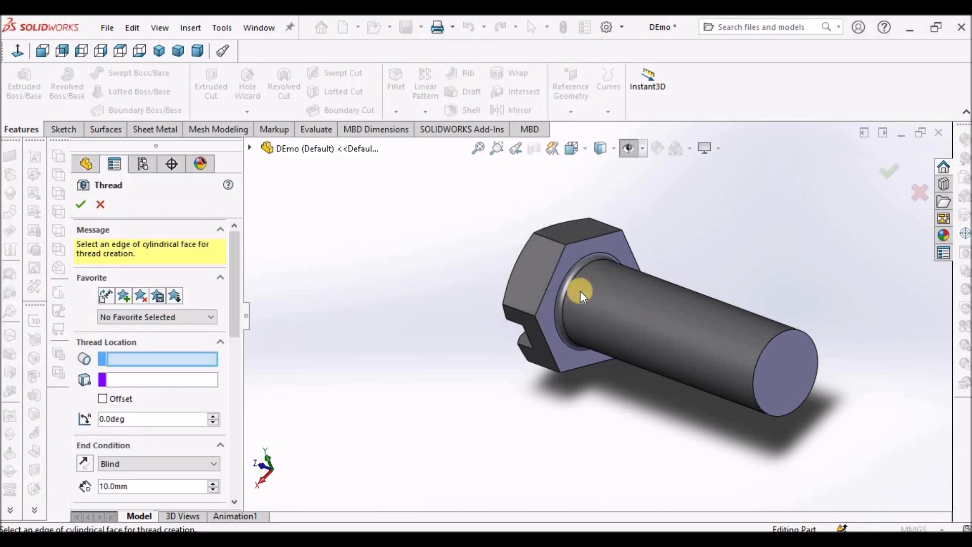
{"action": "left_click", "coordinate": [769, 345]}
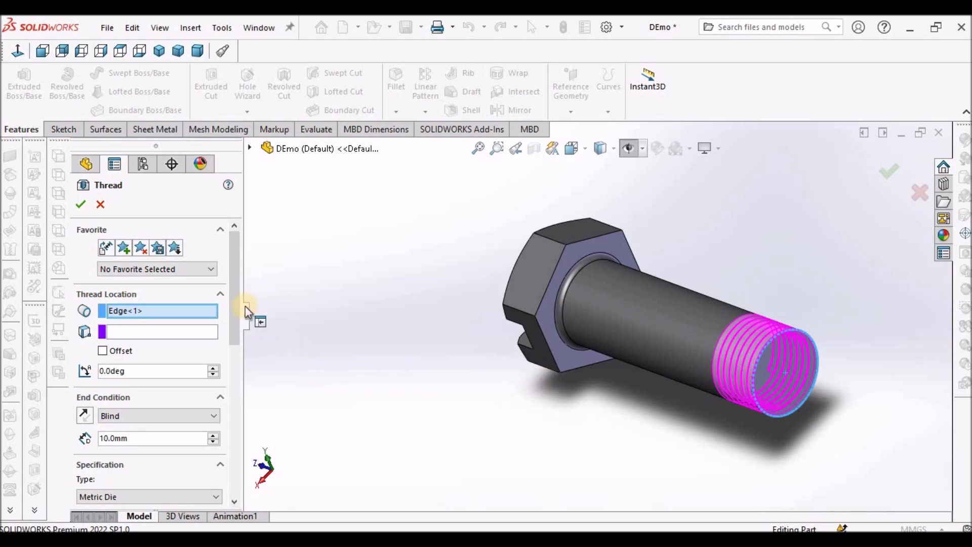
Set the Metric Die thread size to M12x1.5
{"action": "left_click_drag", "start_coordinate": [241, 320], "coordinate": [237, 360]}
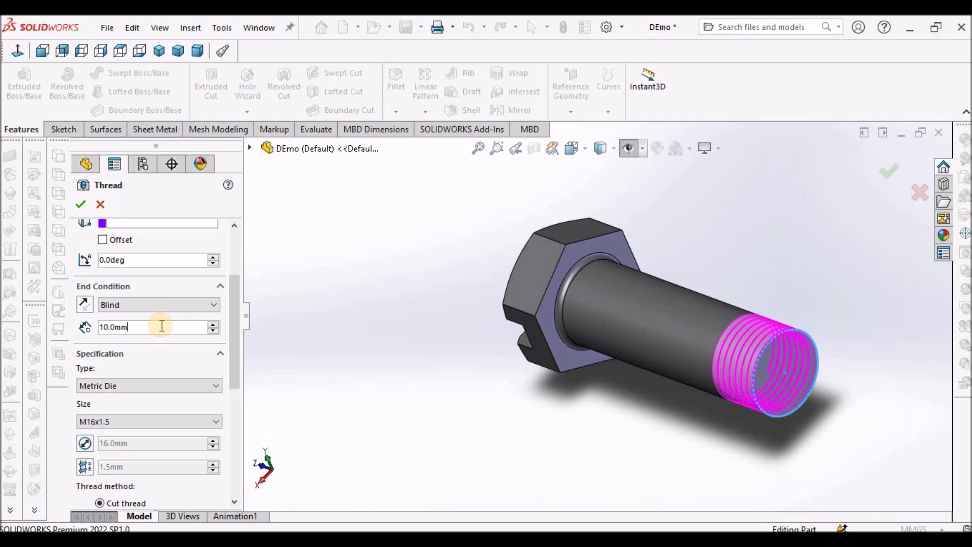
{"action": "left_click", "coordinate": [220, 417]}
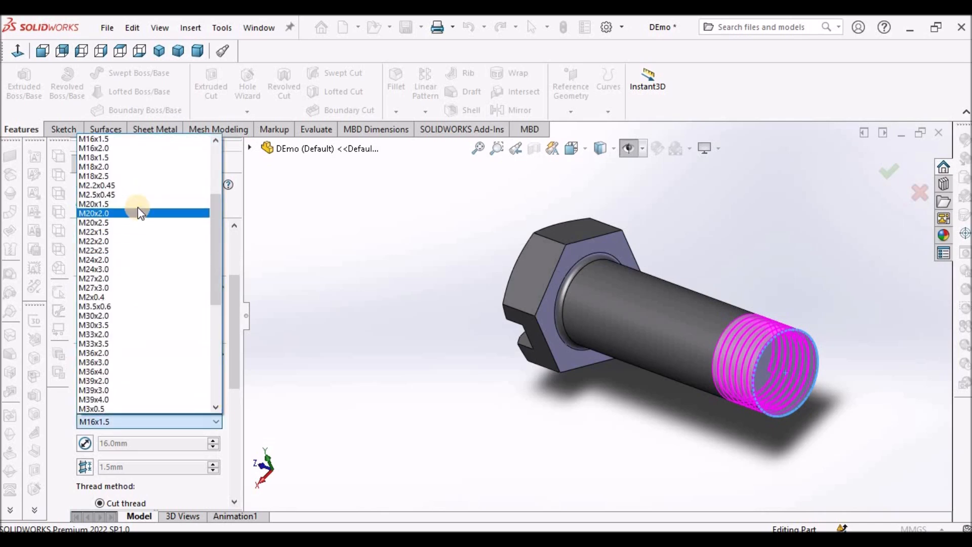
{"action": "scroll", "coordinate": [142, 213], "scroll_direction": "up", "scroll_amount": 5}
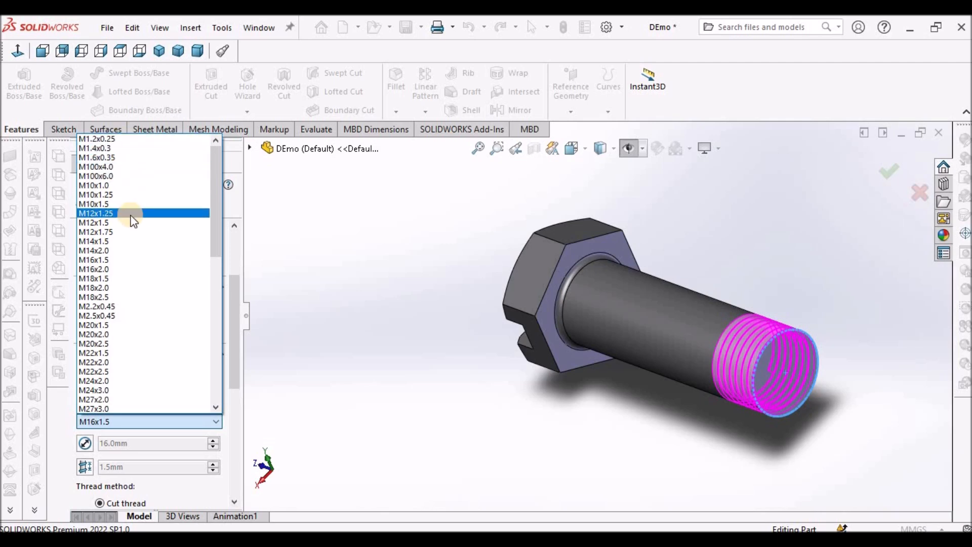
{"action": "scroll", "coordinate": [132, 216], "scroll_direction": "down", "scroll_amount": 10}
{"action": "scroll", "coordinate": [133, 219], "scroll_direction": "up", "scroll_amount": 11}
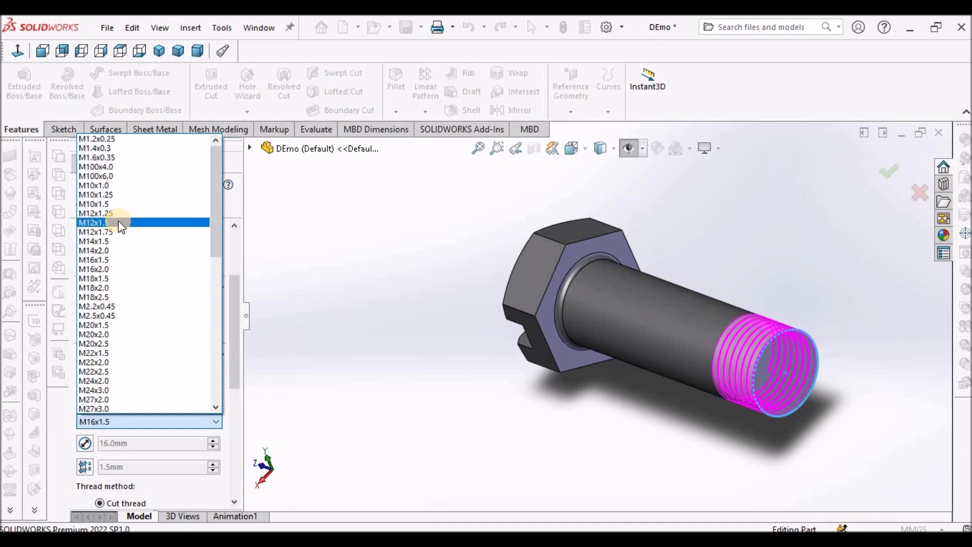
{"action": "left_click", "coordinate": [120, 223]}
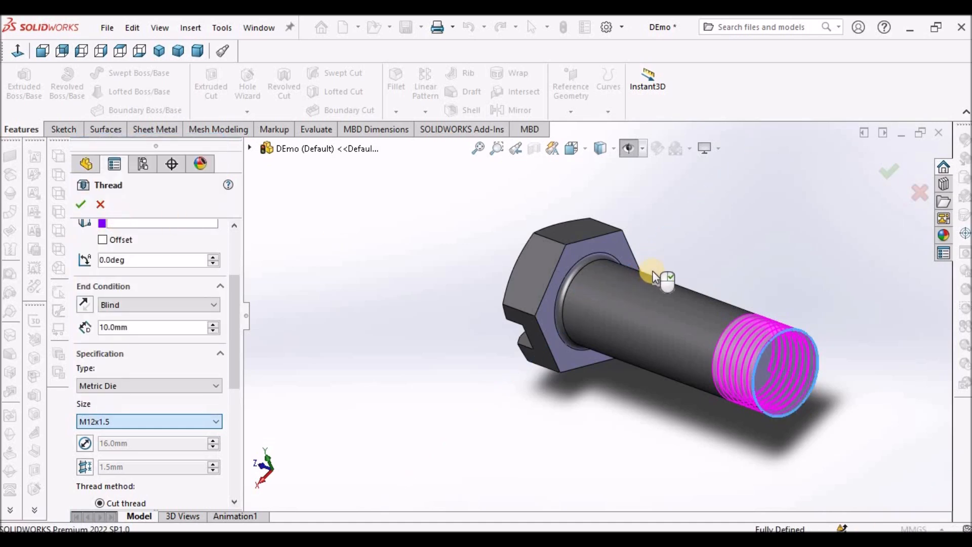
Choose the cut thread method and create the thread with a blind depth of 10 mm
{"action": "scroll", "coordinate": [786, 345], "scroll_direction": "down", "scroll_amount": 5}
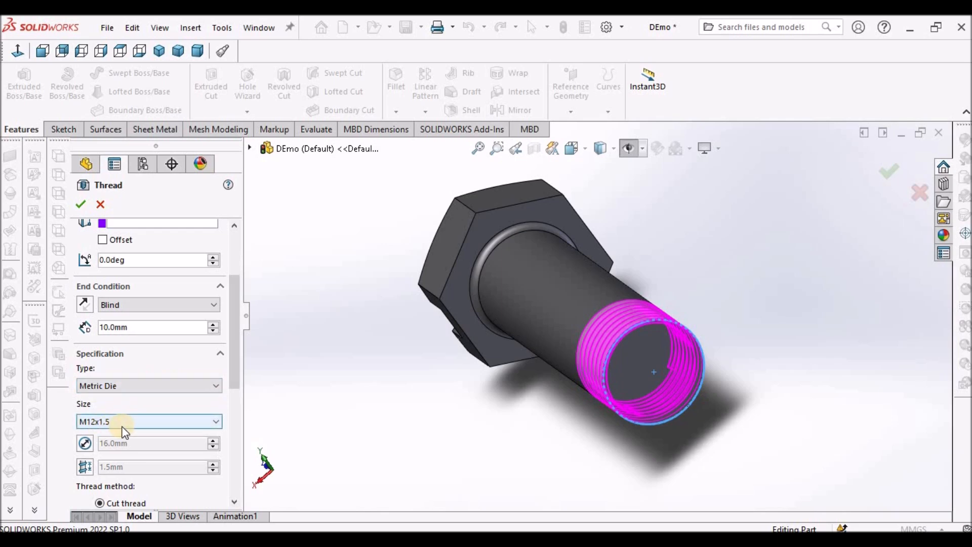
{"action": "left_click_drag", "start_coordinate": [234, 390], "coordinate": [233, 399]}
{"action": "left_click", "coordinate": [108, 429]}
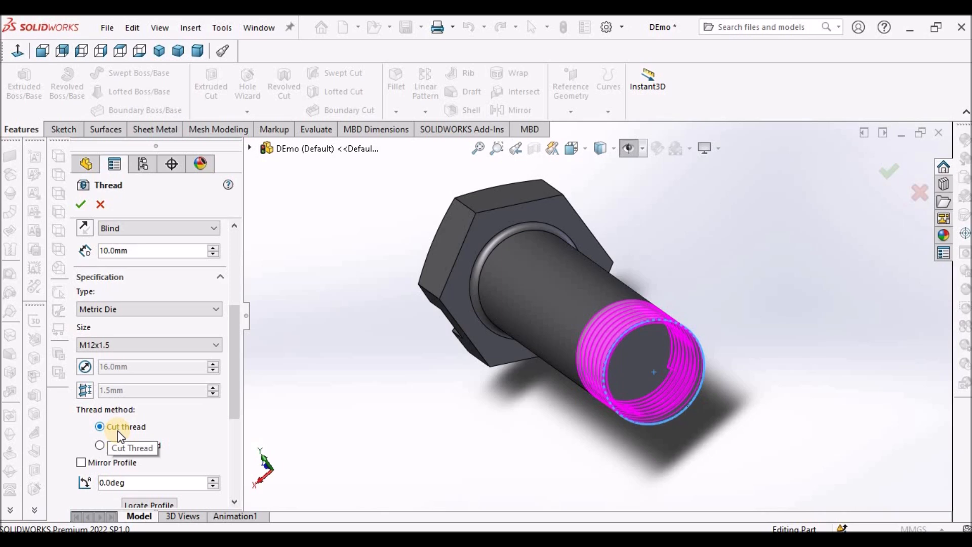
{"action": "left_click_drag", "start_coordinate": [230, 390], "coordinate": [235, 320]}
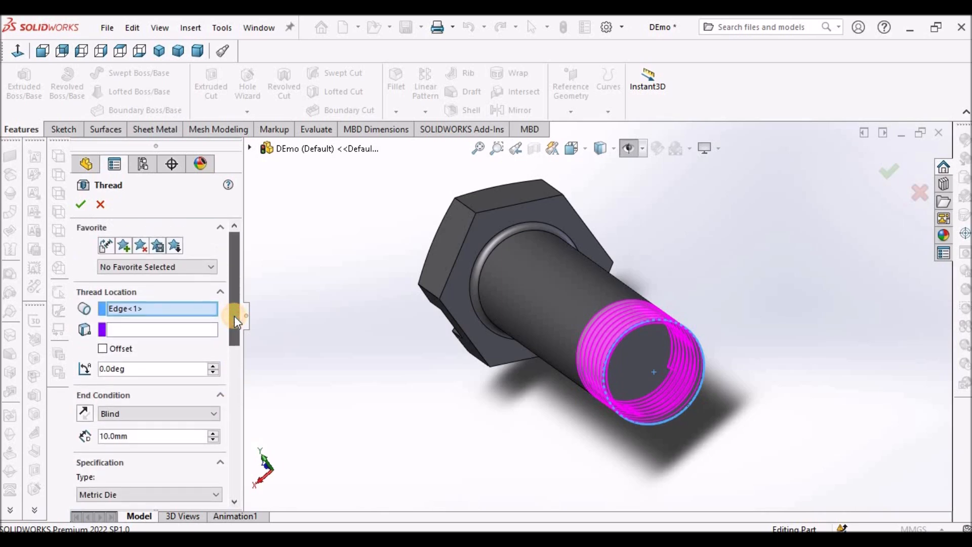
{"action": "middle_click_drag", "start_coordinate": [574, 310], "coordinate": [590, 373]}
{"action": "scroll", "coordinate": [790, 351], "scroll_direction": "down", "scroll_amount": 5}
{"action": "middle_click_drag", "start_coordinate": [772, 354], "coordinate": [593, 372]}
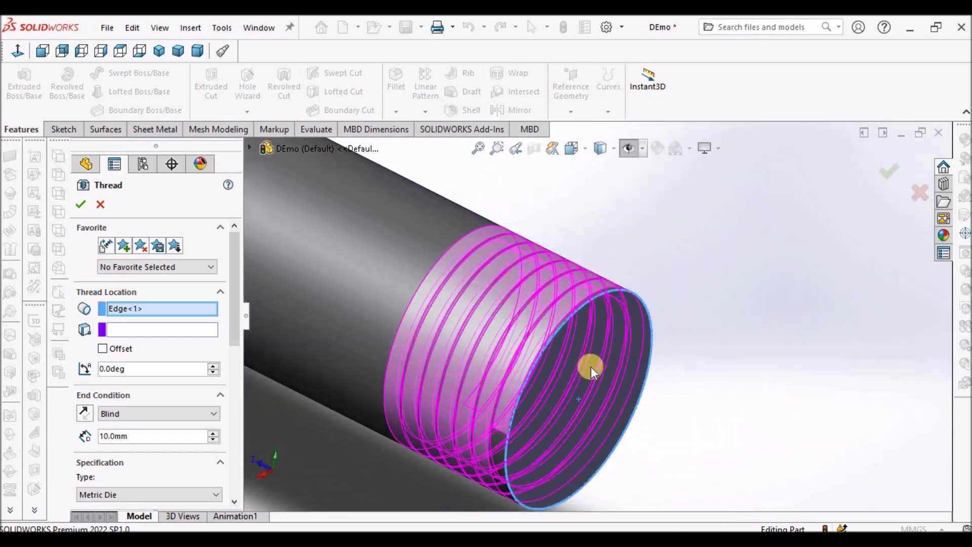
{"action": "scroll", "coordinate": [593, 360], "scroll_direction": "up", "scroll_amount": 6}
{"action": "middle_click_drag", "start_coordinate": [603, 269], "coordinate": [569, 231]}
{"action": "scroll", "coordinate": [582, 345], "scroll_direction": "down", "scroll_amount": 8}
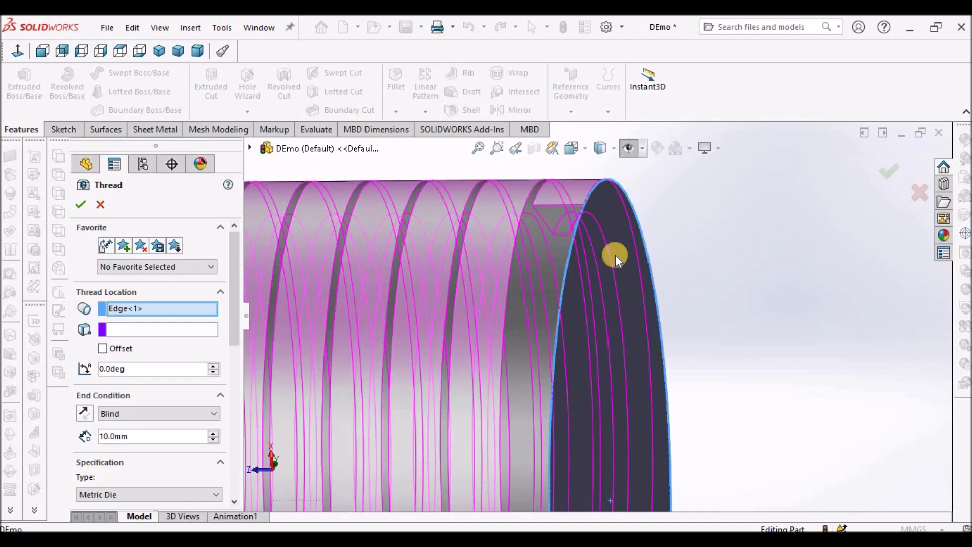
{"action": "scroll", "coordinate": [592, 257], "scroll_direction": "up", "scroll_amount": 3}
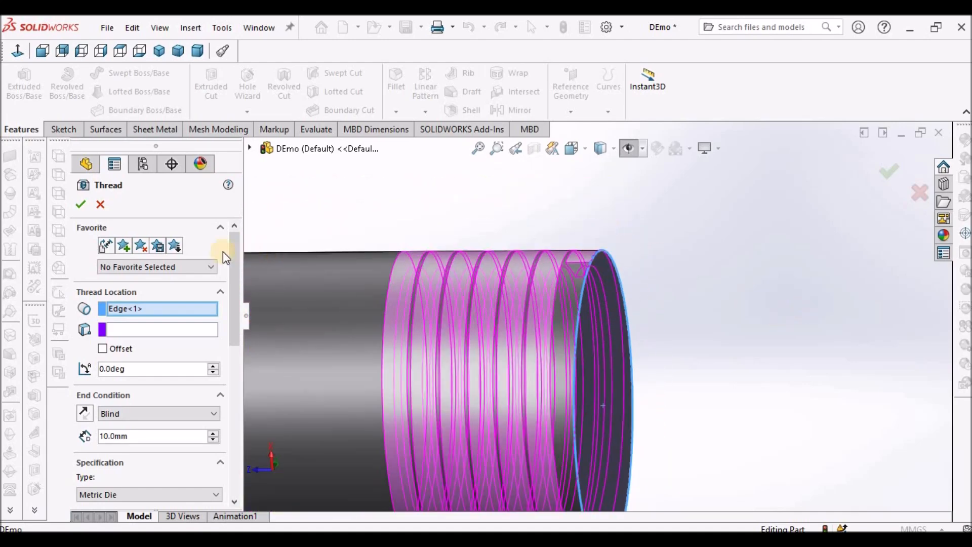
{"action": "left_click", "coordinate": [82, 204]}
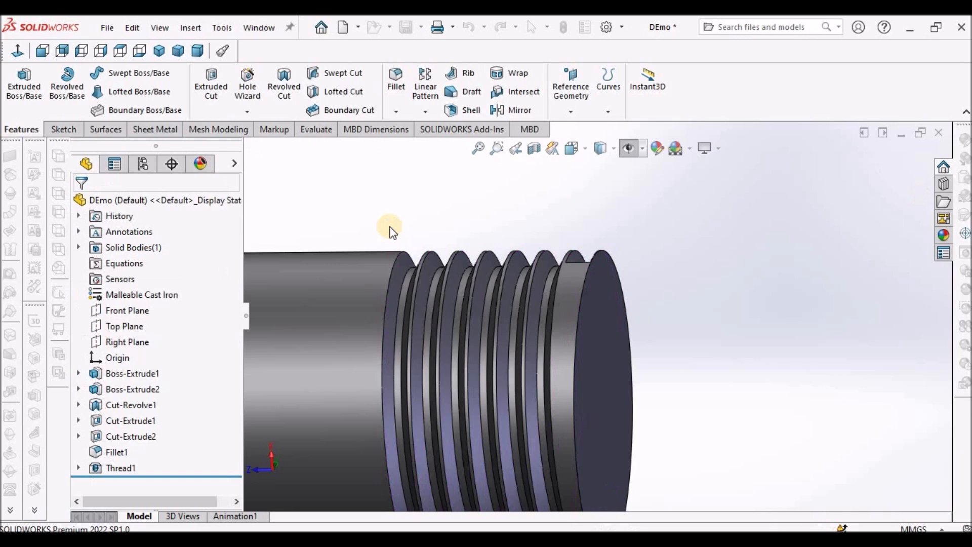
Examine where the thread starts at the shank's end and where it runs out along the shank
{"action": "scroll", "coordinate": [497, 235], "scroll_direction": "up", "scroll_amount": 4}
{"action": "middle_click_drag", "start_coordinate": [497, 234], "coordinate": [464, 385]}
{"action": "scroll", "coordinate": [518, 408], "scroll_direction": "down", "scroll_amount": 6}
{"action": "scroll", "coordinate": [530, 396], "scroll_direction": "down", "scroll_amount": 10}
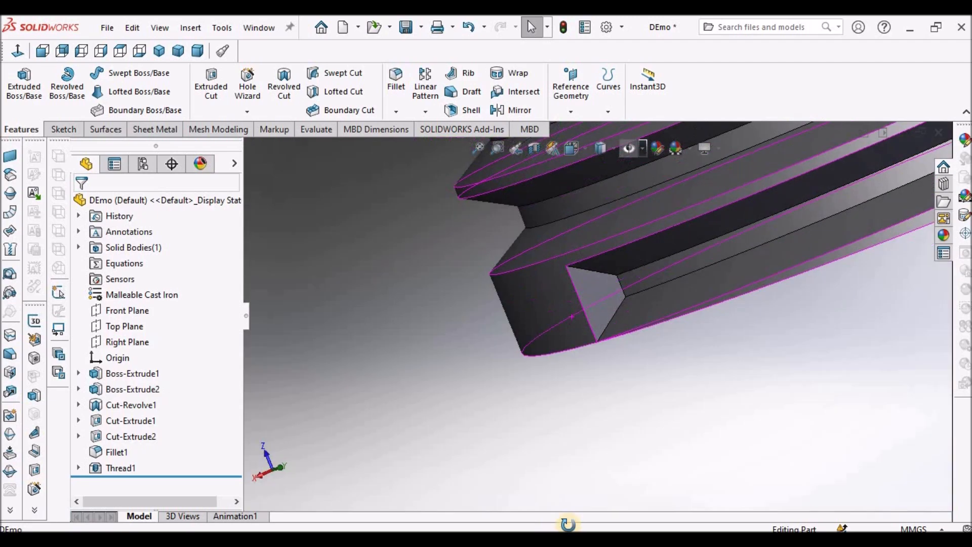
{"action": "middle_click_drag", "start_coordinate": [567, 524], "coordinate": [605, 353]}
{"action": "scroll", "coordinate": [606, 342], "scroll_direction": "up", "scroll_amount": 10}
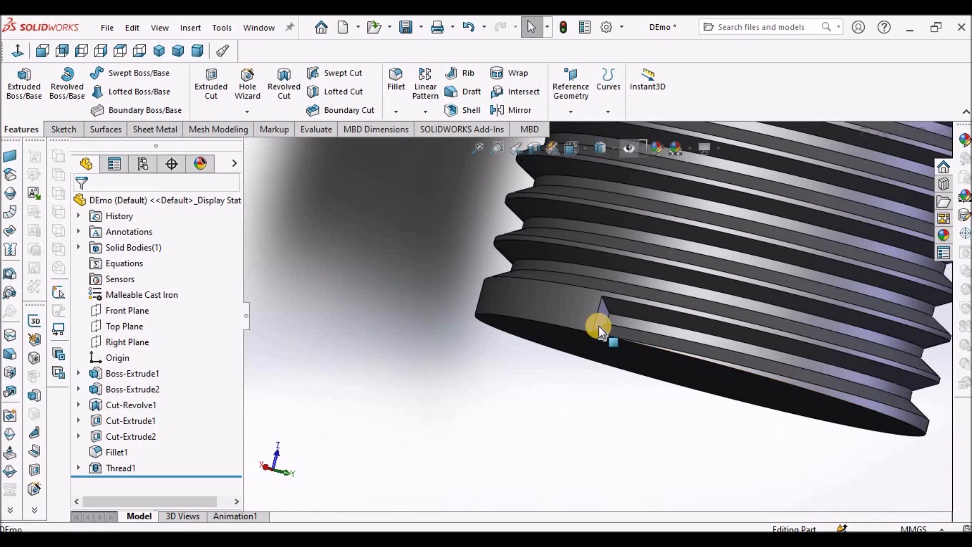
{"action": "scroll", "coordinate": [680, 265], "scroll_direction": "down", "scroll_amount": 3}
{"action": "middle_click_drag", "start_coordinate": [681, 264], "coordinate": [744, 284]}
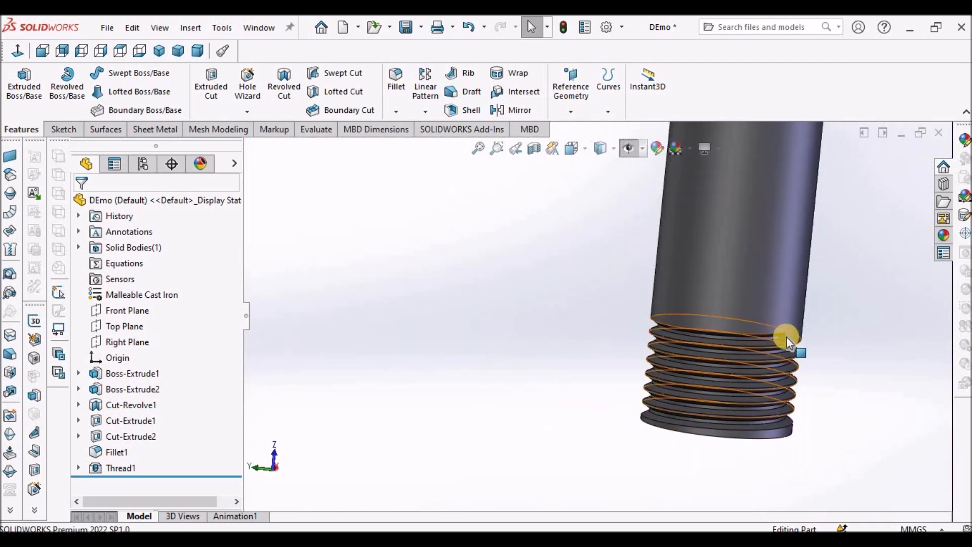
{"action": "scroll", "coordinate": [800, 358], "scroll_direction": "down", "scroll_amount": 5}
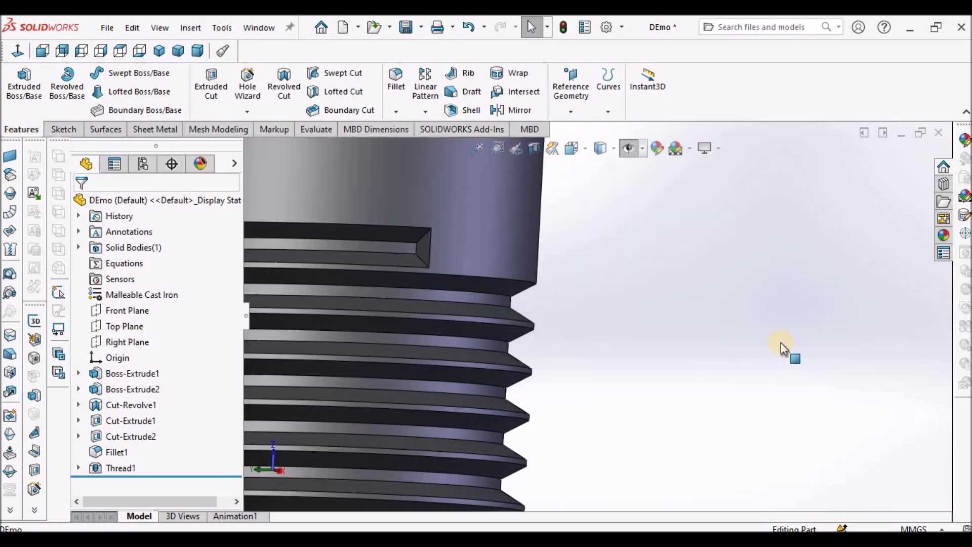
{"action": "scroll", "coordinate": [597, 321], "scroll_direction": "up", "scroll_amount": 4}
{"action": "scroll", "coordinate": [543, 296], "scroll_direction": "down", "scroll_amount": 4}
{"action": "scroll", "coordinate": [542, 297], "scroll_direction": "up", "scroll_amount": 6}
{"action": "middle_click_drag", "start_coordinate": [529, 272], "coordinate": [554, 304]}
{"action": "scroll", "coordinate": [555, 304], "scroll_direction": "down", "scroll_amount": 3}
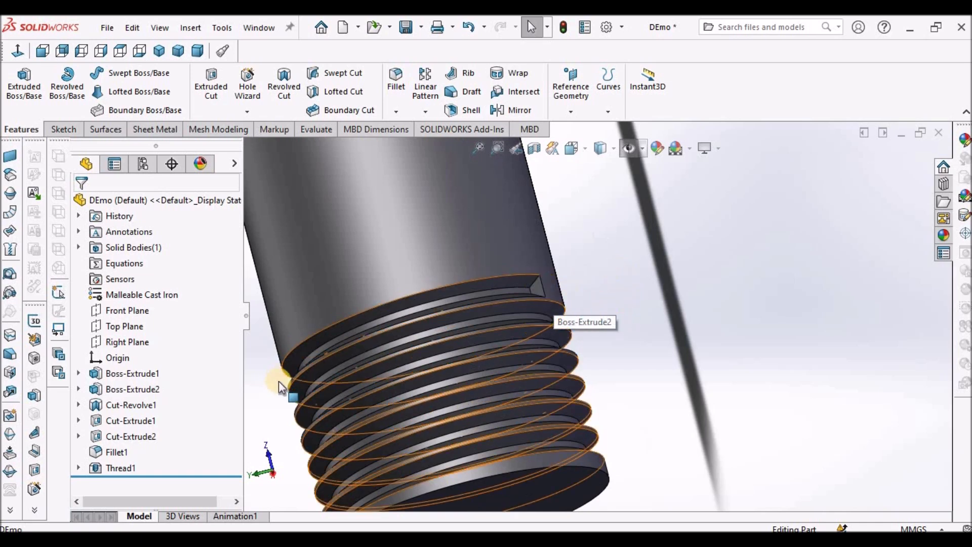
{"action": "scroll", "coordinate": [577, 323], "scroll_direction": "up", "scroll_amount": 3}
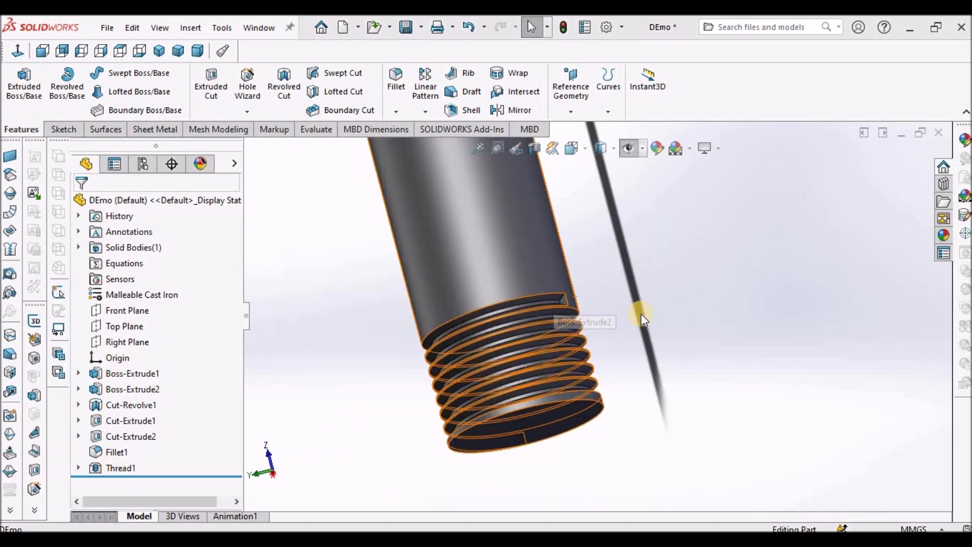
Edit the shank thread and give its start location an offset of 2 mm
{"action": "right_click", "coordinate": [99, 466]}
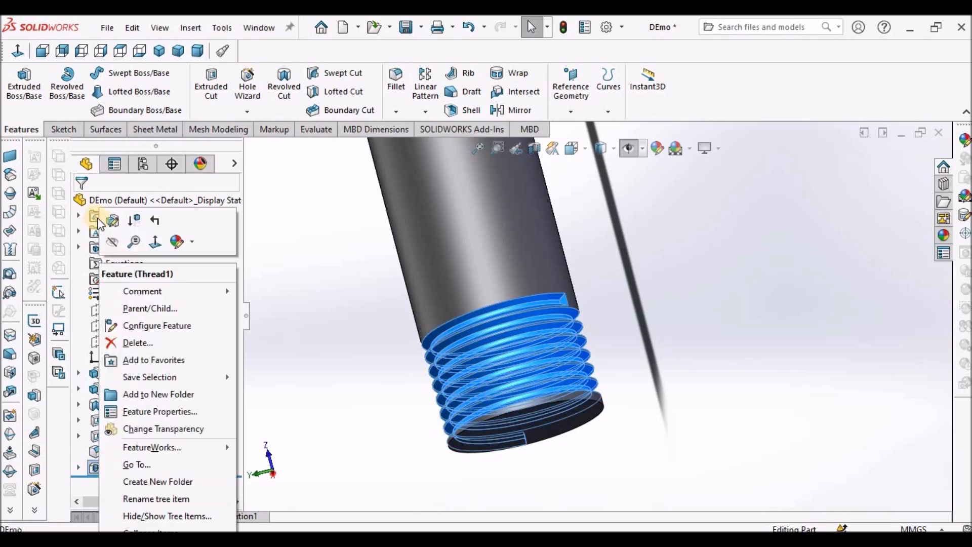
{"action": "left_click", "coordinate": [120, 224]}
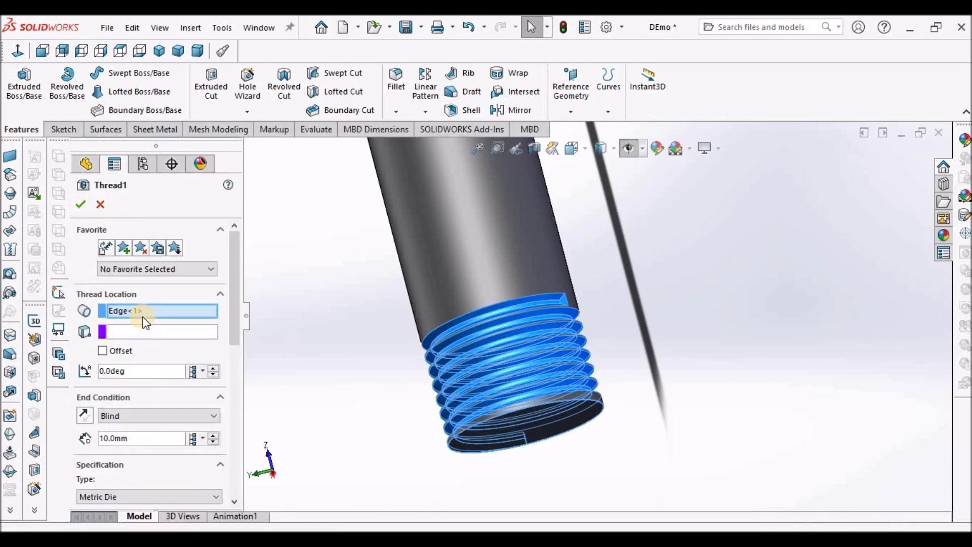
{"action": "left_click", "coordinate": [101, 351]}
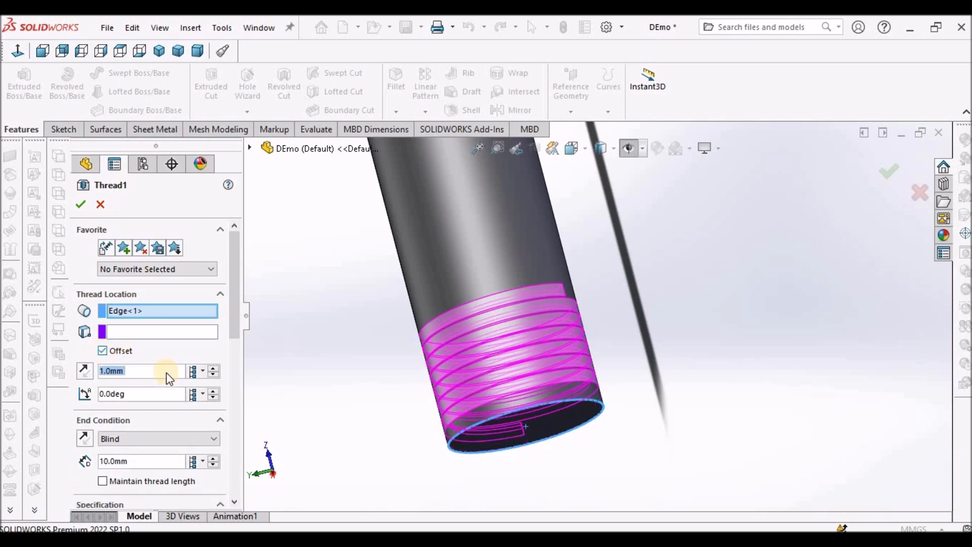
{"action": "type", "text": "2"}
{"action": "key", "text": "Return"}
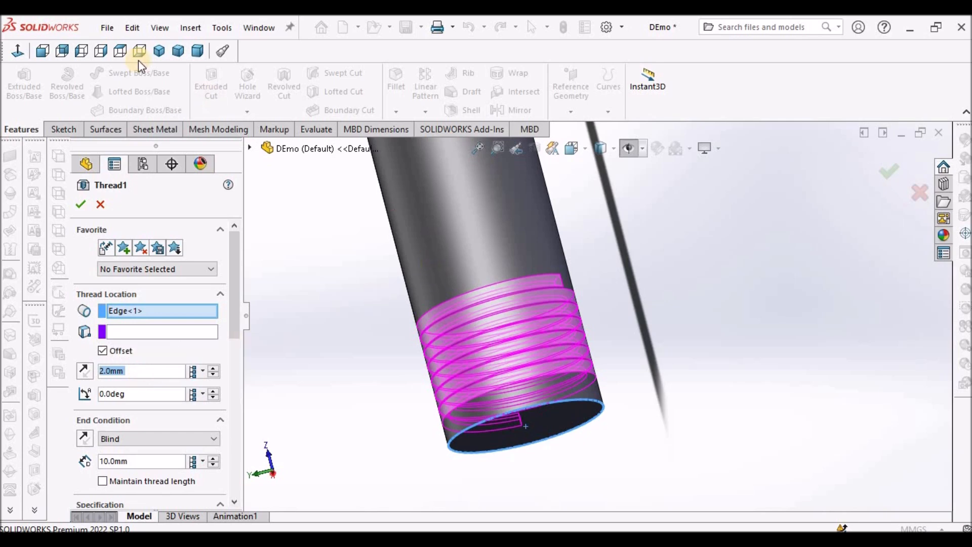
Reverse the offset direction so the thread starts beyond the shank's end face, and apply the edit
{"action": "left_click", "coordinate": [100, 51]}
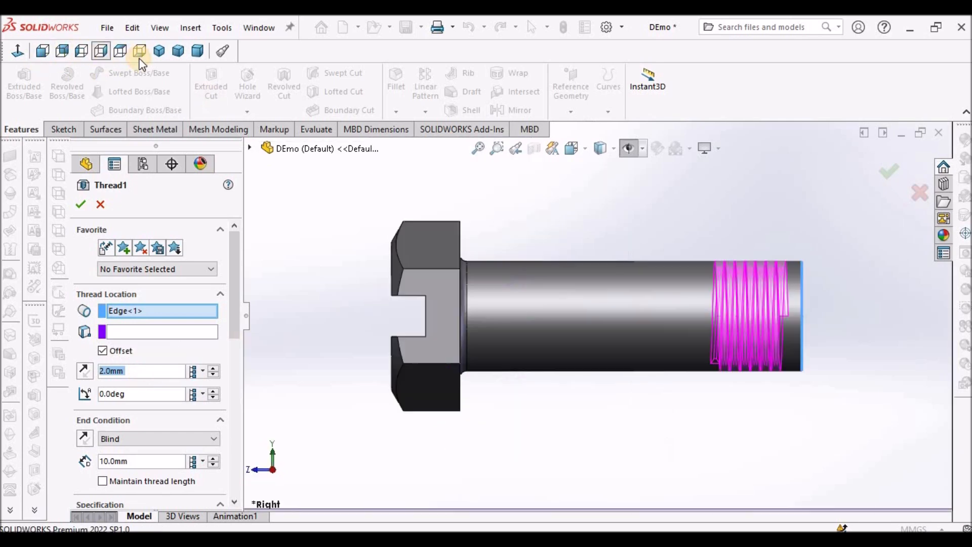
{"action": "scroll", "coordinate": [826, 310], "scroll_direction": "down", "scroll_amount": 5}
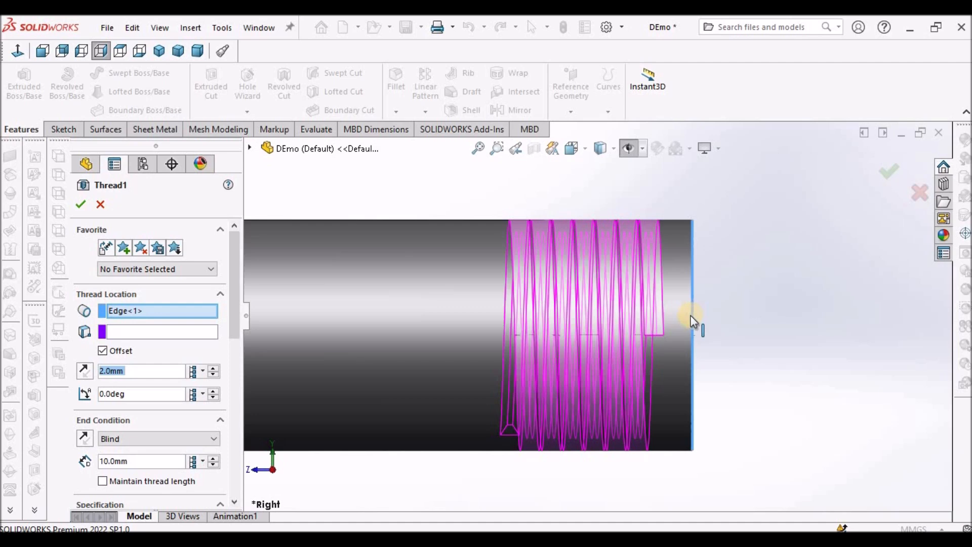
{"action": "left_click", "coordinate": [104, 351]}
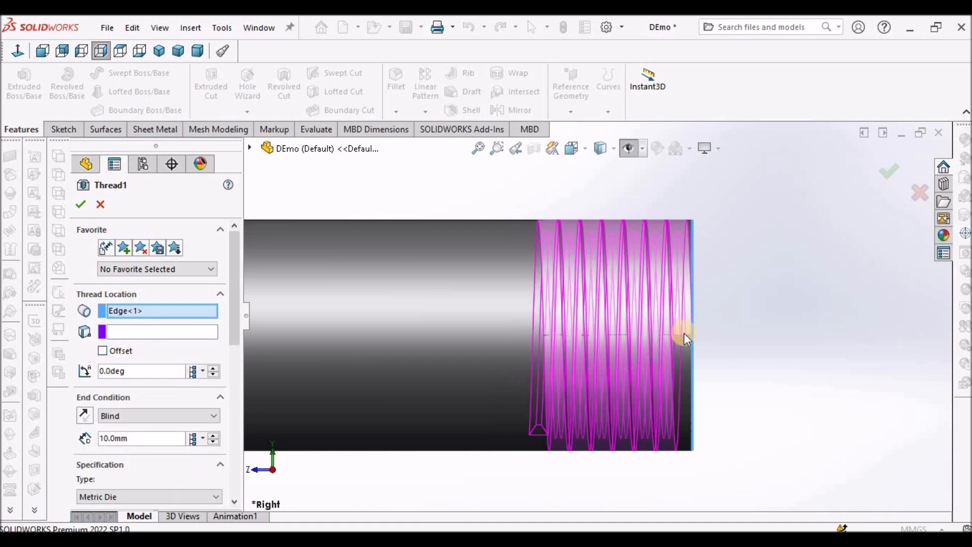
{"action": "left_click", "coordinate": [106, 351]}
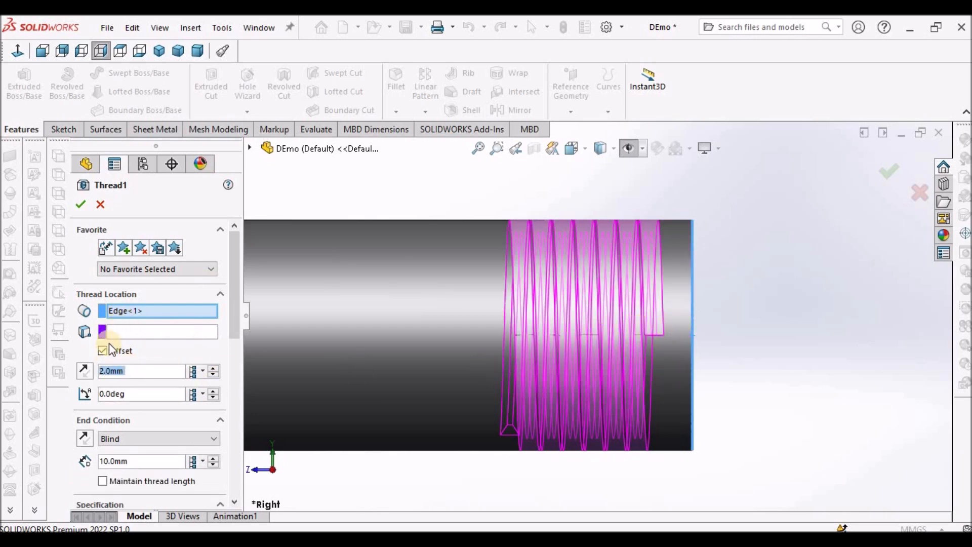
{"action": "left_click", "coordinate": [84, 369]}
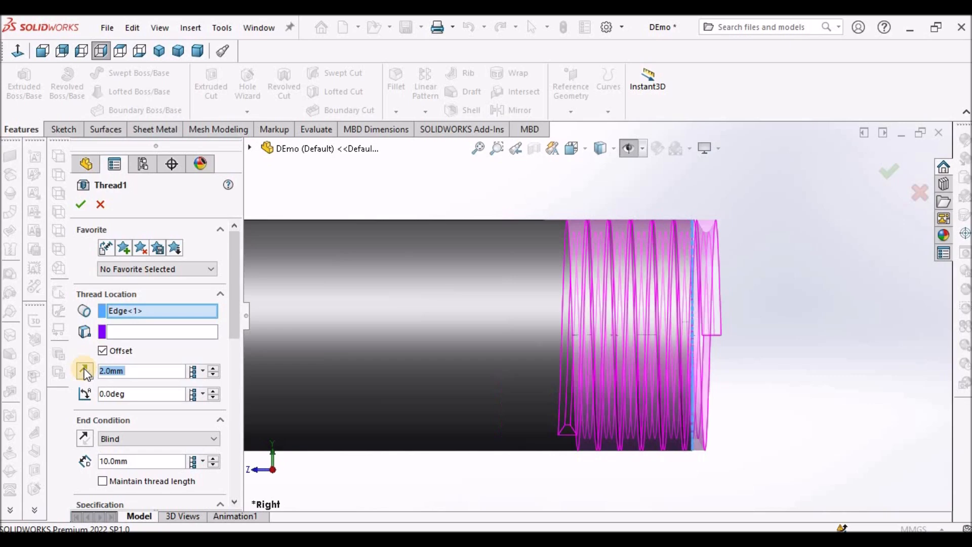
{"action": "scroll", "coordinate": [694, 298], "scroll_direction": "down", "scroll_amount": 5}
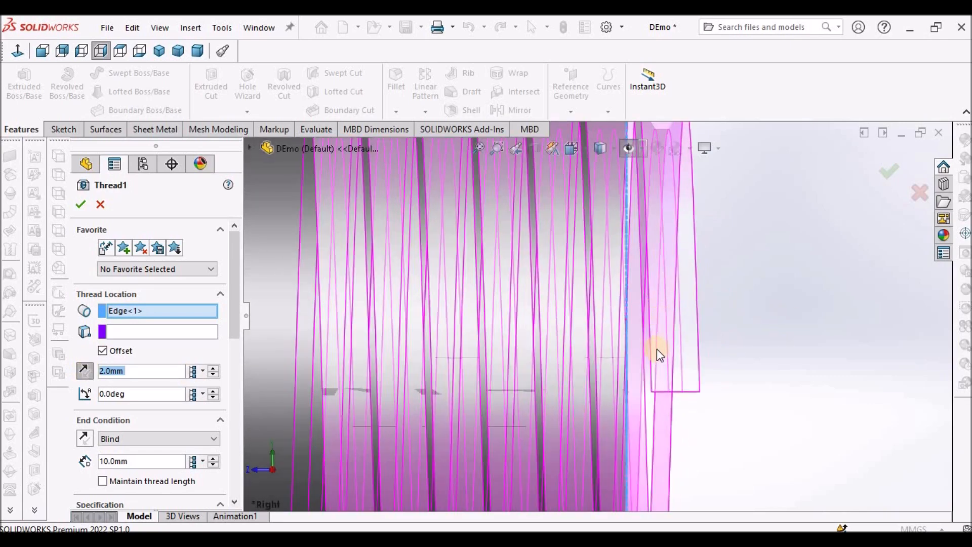
{"action": "scroll", "coordinate": [655, 346], "scroll_direction": "up", "scroll_amount": 3}
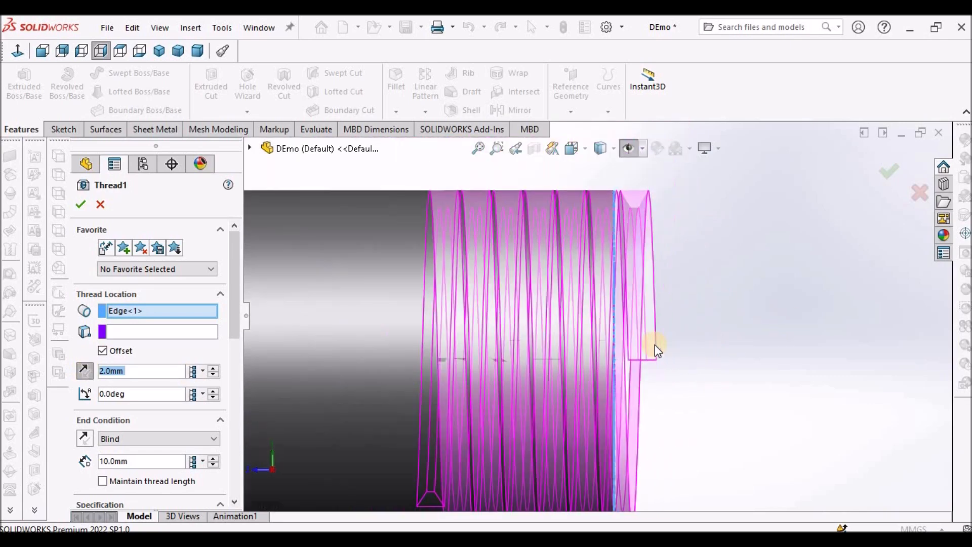
{"action": "left_click", "coordinate": [81, 205]}
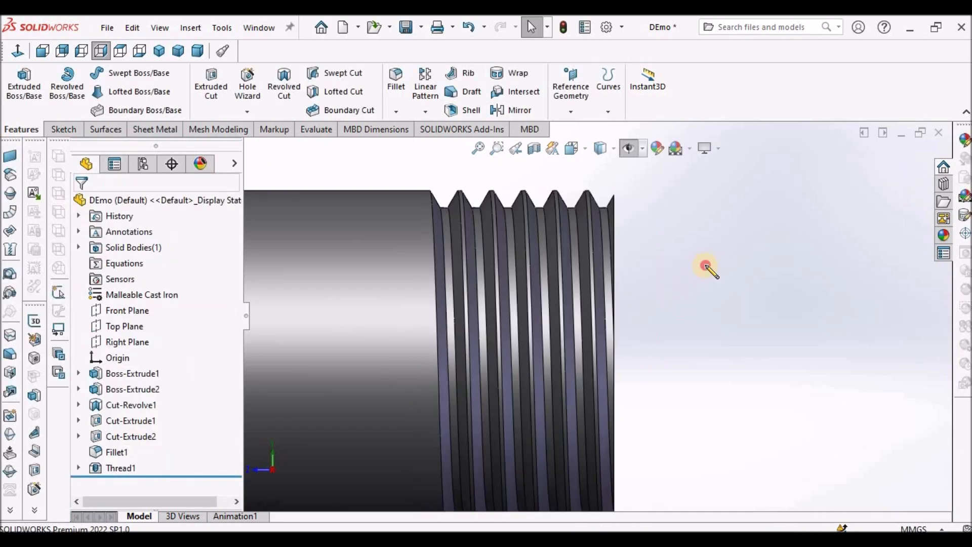
Examine the offset thread at the shank's end face and the abrupt groove end where it stops on the shank
{"action": "middle_click_drag", "start_coordinate": [673, 232], "coordinate": [608, 374]}
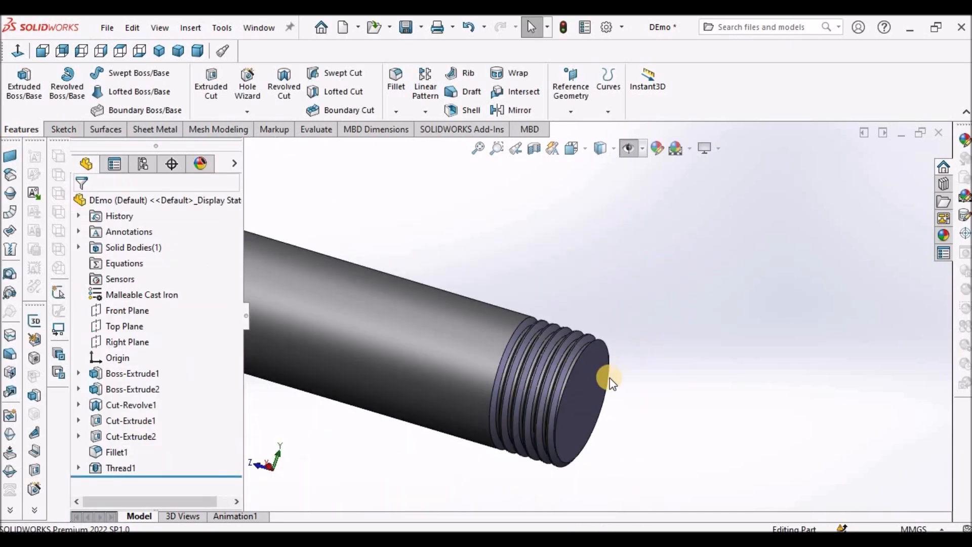
{"action": "scroll", "coordinate": [537, 316], "scroll_direction": "down", "scroll_amount": 5}
{"action": "middle_click_drag", "start_coordinate": [537, 317], "coordinate": [469, 317]}
{"action": "scroll", "coordinate": [584, 291], "scroll_direction": "up", "scroll_amount": 7}
{"action": "middle_click_drag", "start_coordinate": [542, 268], "coordinate": [539, 310]}
{"action": "scroll", "coordinate": [539, 310], "scroll_direction": "down", "scroll_amount": 6}
{"action": "middle_click_drag", "start_coordinate": [606, 321], "coordinate": [618, 363]}
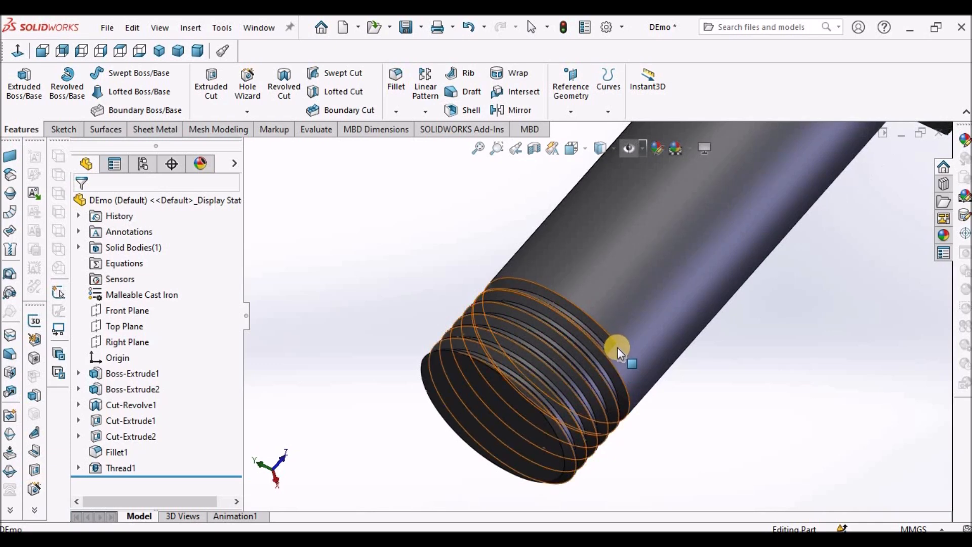
{"action": "middle_click_drag", "start_coordinate": [658, 348], "coordinate": [539, 382]}
{"action": "scroll", "coordinate": [611, 329], "scroll_direction": "down", "scroll_amount": 3}
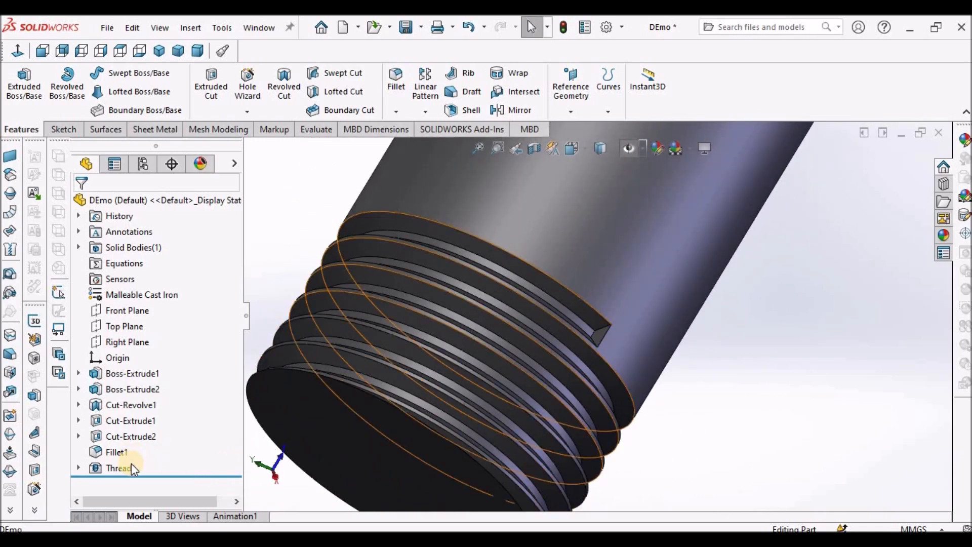
{"action": "scroll", "coordinate": [600, 330], "scroll_direction": "down", "scroll_amount": 3}
Open a sketch on the flat face where the thread groove ends and convert that face's outline into sketch entities
{"action": "left_click", "coordinate": [600, 331]}
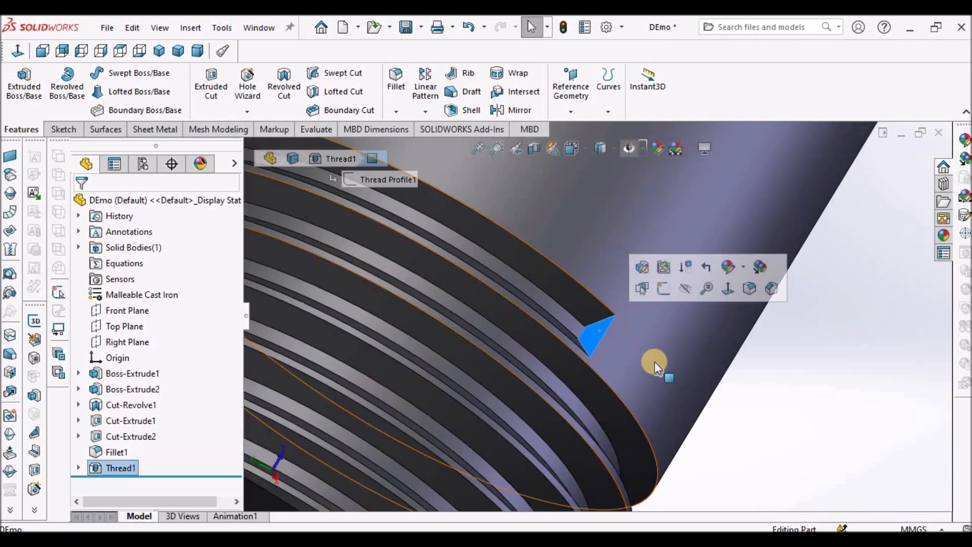
{"action": "scroll", "coordinate": [676, 369], "scroll_direction": "up", "scroll_amount": 5}
{"action": "scroll", "coordinate": [691, 320], "scroll_direction": "up", "scroll_amount": 1}
{"action": "middle_click_drag", "start_coordinate": [653, 325], "coordinate": [678, 305]}
{"action": "scroll", "coordinate": [677, 304], "scroll_direction": "down", "scroll_amount": 4}
{"action": "scroll", "coordinate": [657, 315], "scroll_direction": "down", "scroll_amount": 2}
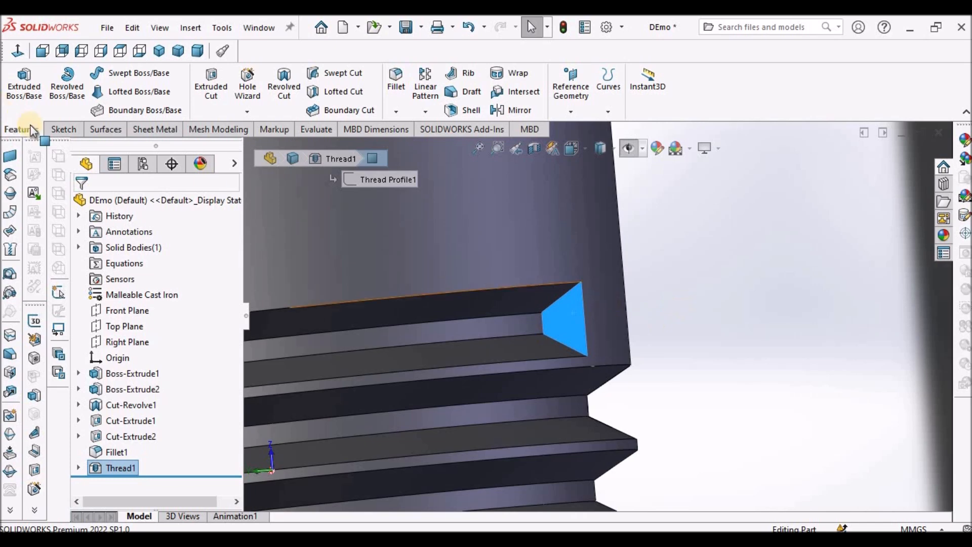
{"action": "left_click", "coordinate": [68, 130]}
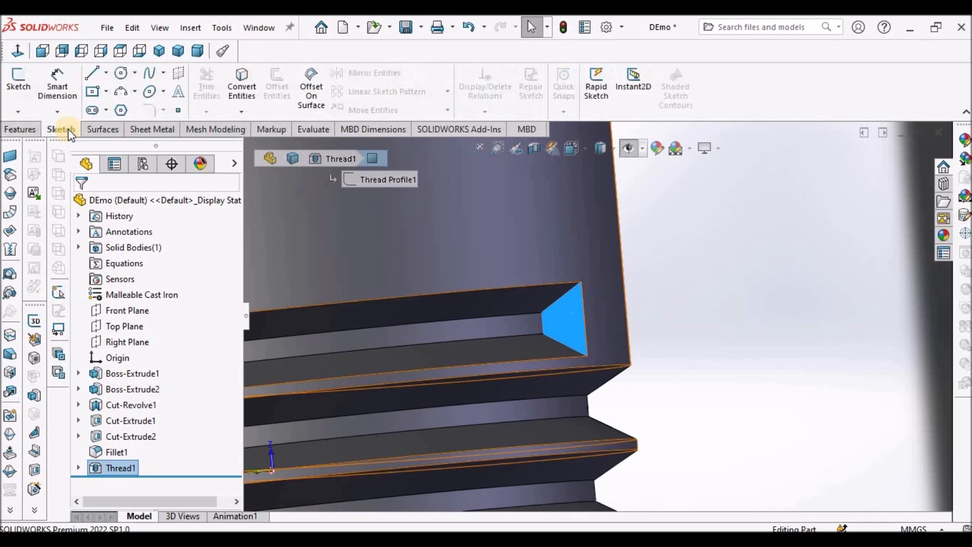
{"action": "left_click", "coordinate": [18, 82]}
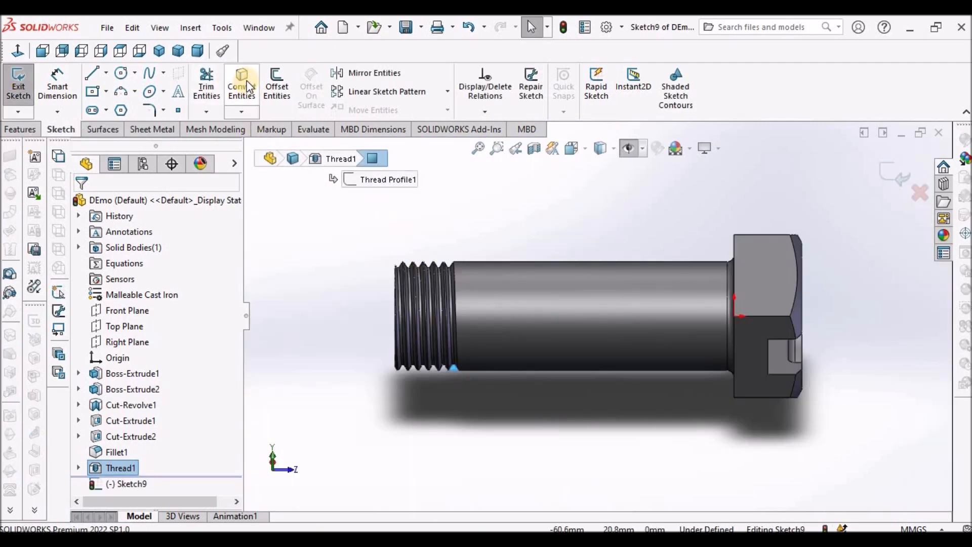
{"action": "middle_click_drag", "start_coordinate": [445, 277], "coordinate": [567, 261]}
{"action": "scroll", "coordinate": [637, 271], "scroll_direction": "down", "scroll_amount": 10}
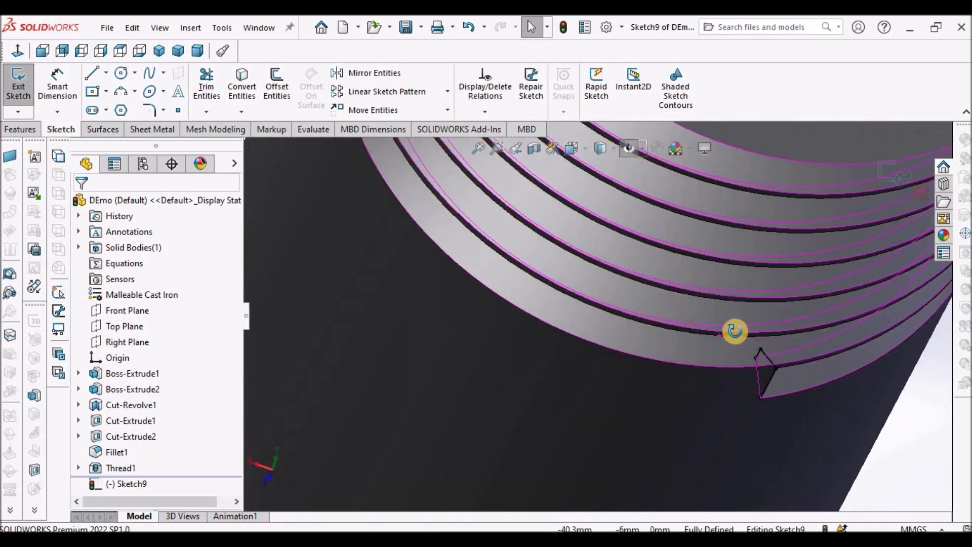
{"action": "middle_click_drag", "start_coordinate": [735, 332], "coordinate": [736, 372]}
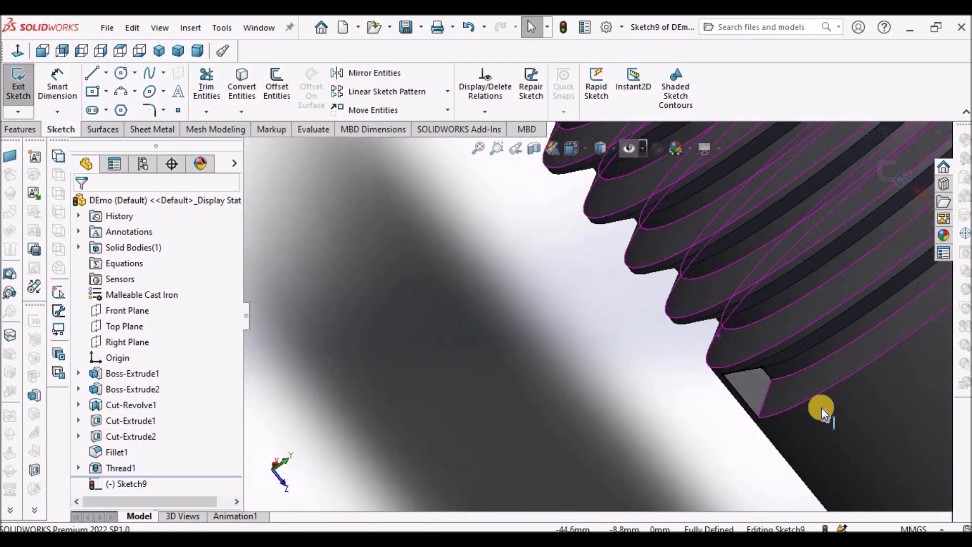
{"action": "scroll", "coordinate": [740, 370], "scroll_direction": "down", "scroll_amount": 6}
{"action": "middle_click_drag", "start_coordinate": [645, 310], "coordinate": [655, 278]}
Cut-extrude the converted groove profile with the Through All end condition so the thread runs out of the shank surface
{"action": "left_click", "coordinate": [23, 127]}
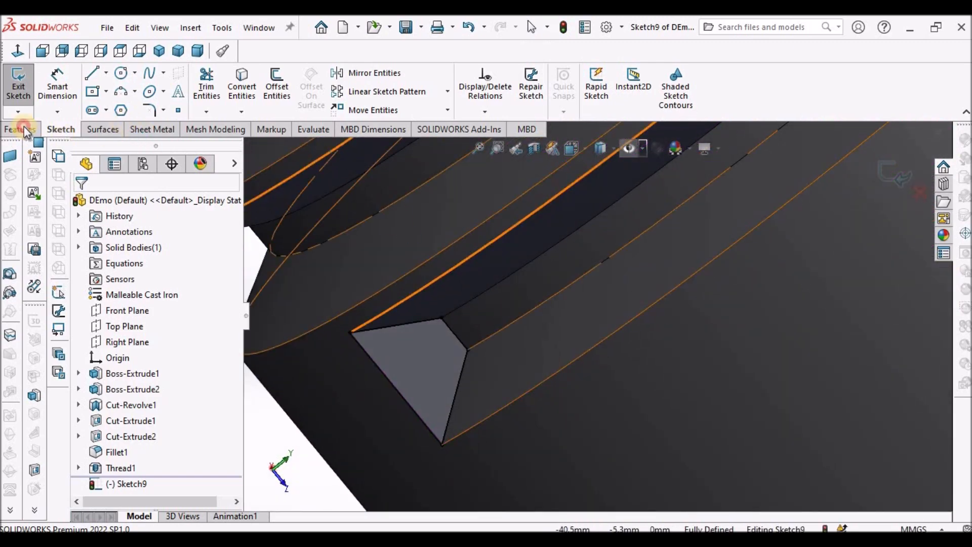
{"action": "left_click", "coordinate": [209, 87]}
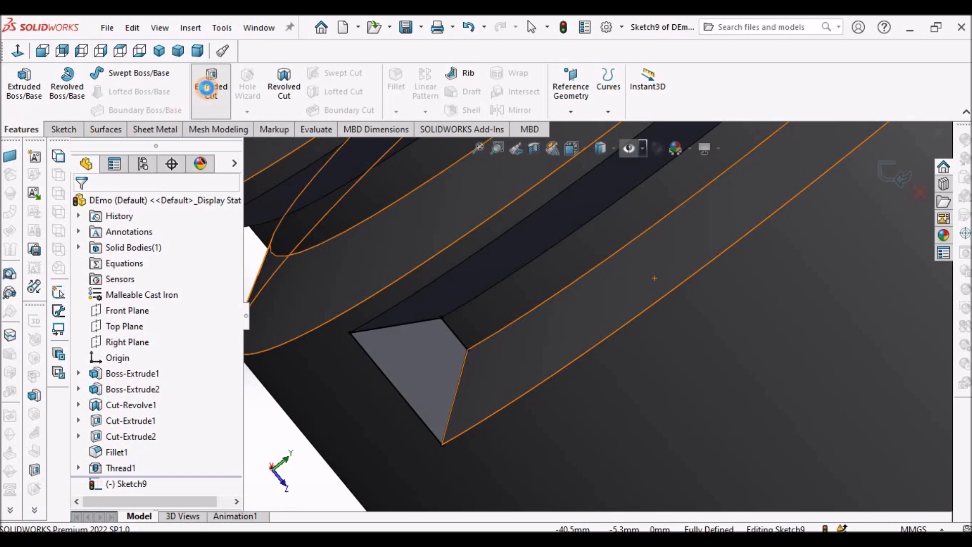
{"action": "scroll", "coordinate": [529, 248], "scroll_direction": "down", "scroll_amount": 5}
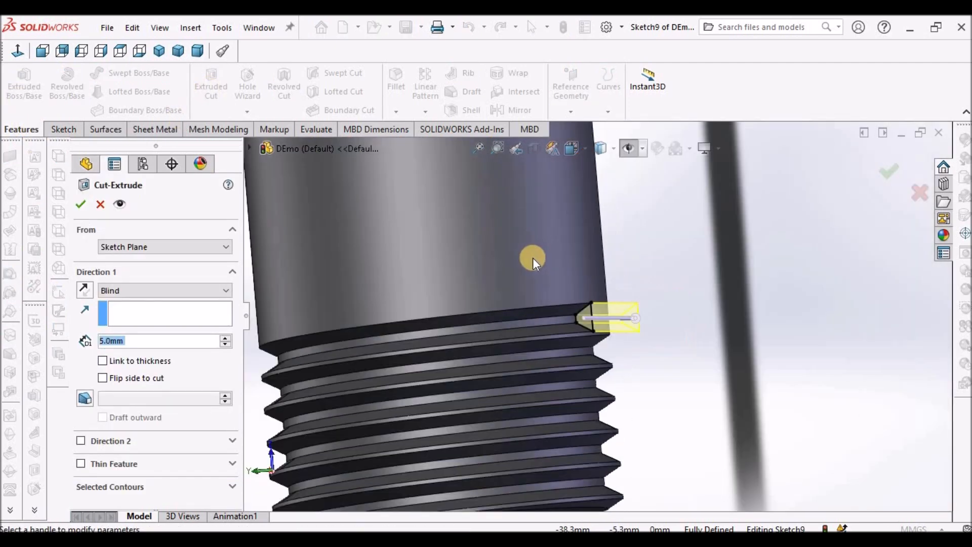
{"action": "left_click", "coordinate": [119, 51]}
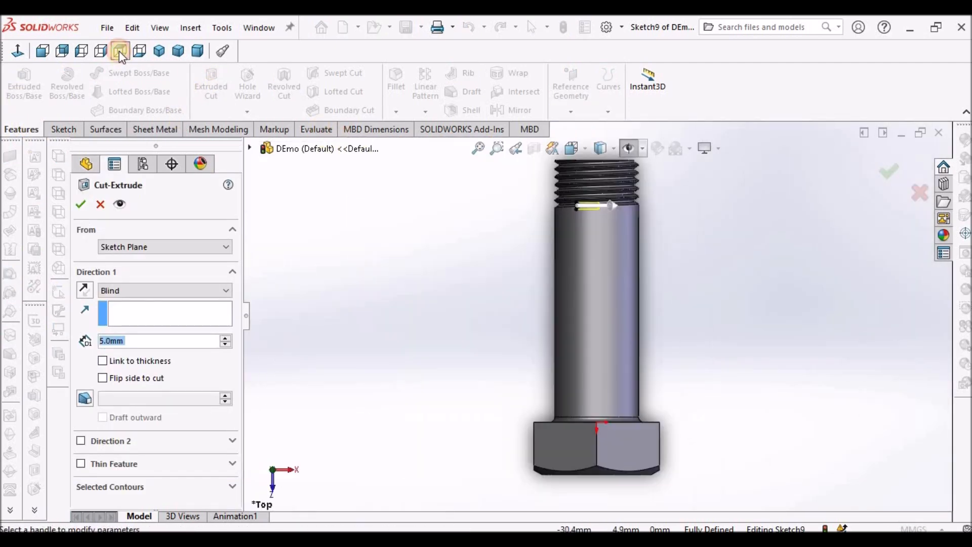
{"action": "scroll", "coordinate": [545, 234], "scroll_direction": "up", "scroll_amount": 6}
{"action": "middle_click_drag", "start_coordinate": [541, 237], "coordinate": [672, 266]}
{"action": "scroll", "coordinate": [670, 289], "scroll_direction": "down", "scroll_amount": 7}
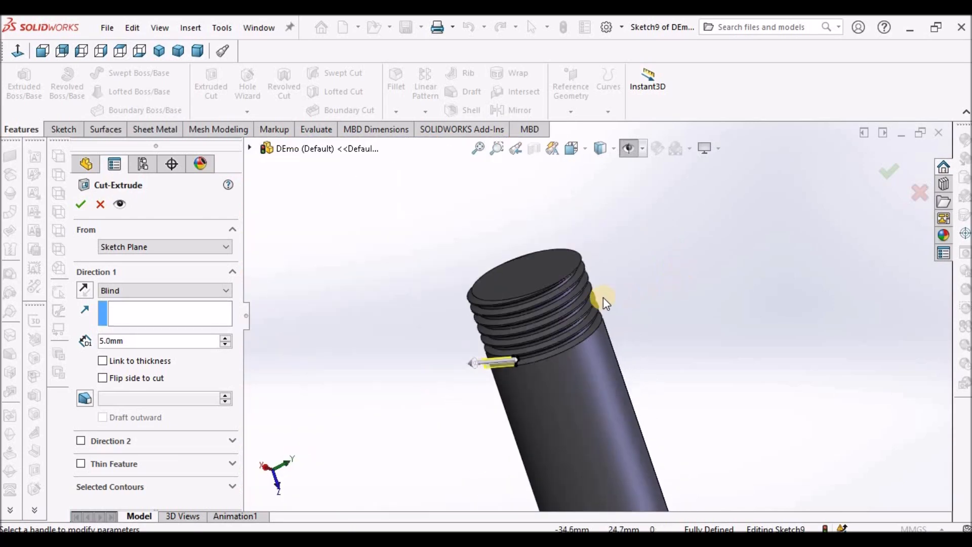
{"action": "middle_click_drag", "start_coordinate": [603, 297], "coordinate": [517, 341]}
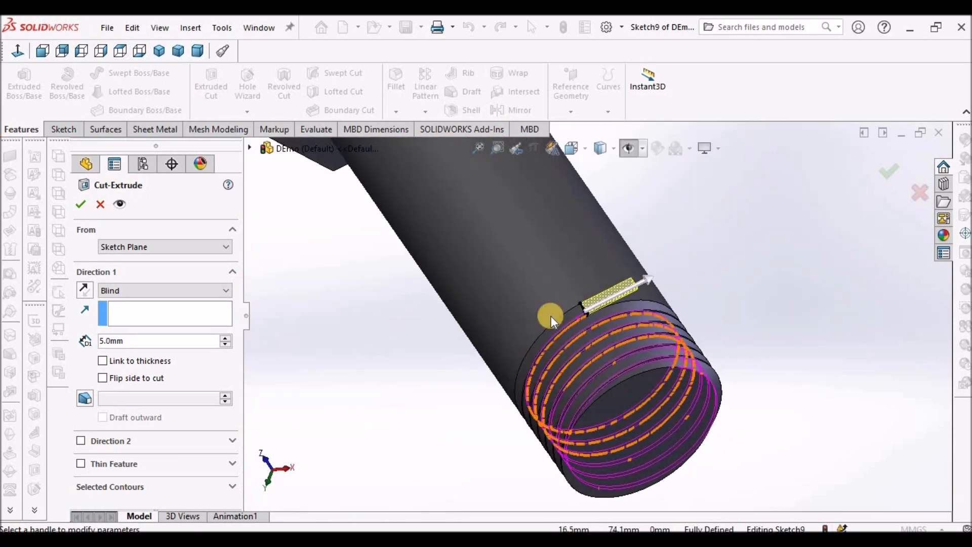
{"action": "scroll", "coordinate": [614, 310], "scroll_direction": "up", "scroll_amount": 5}
{"action": "middle_click_drag", "start_coordinate": [614, 311], "coordinate": [678, 263]}
{"action": "left_click", "coordinate": [223, 294]}
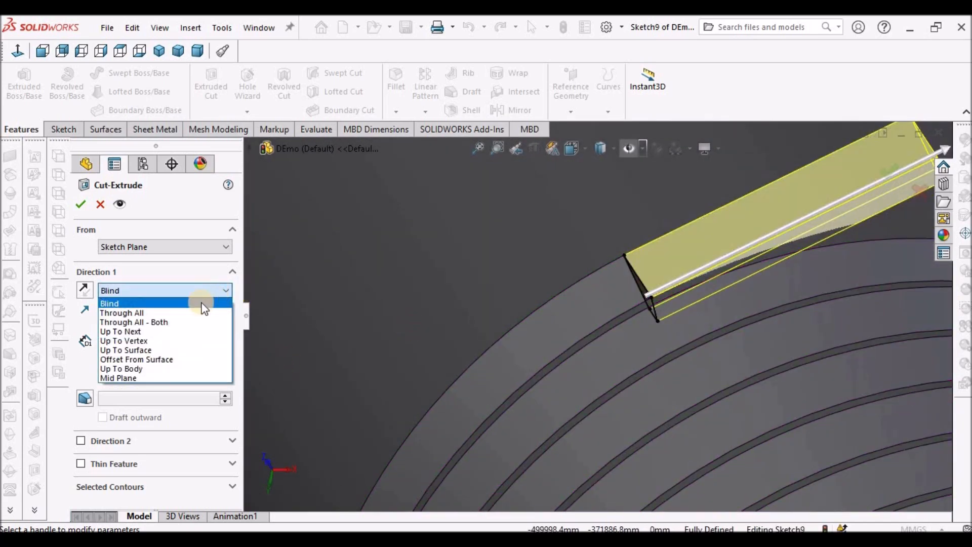
{"action": "left_click", "coordinate": [190, 314]}
{"action": "scroll", "coordinate": [620, 321], "scroll_direction": "up", "scroll_amount": 6}
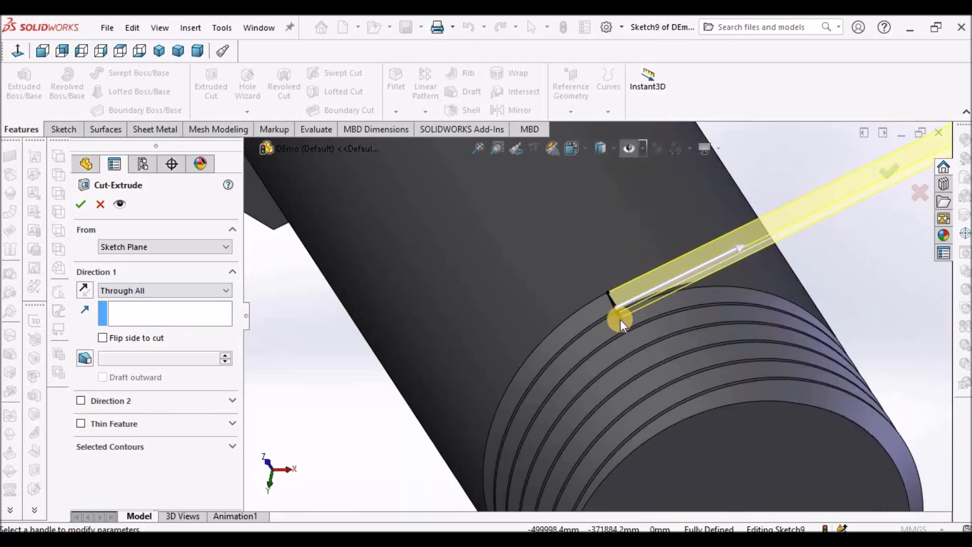
{"action": "middle_click_drag", "start_coordinate": [615, 317], "coordinate": [612, 351]}
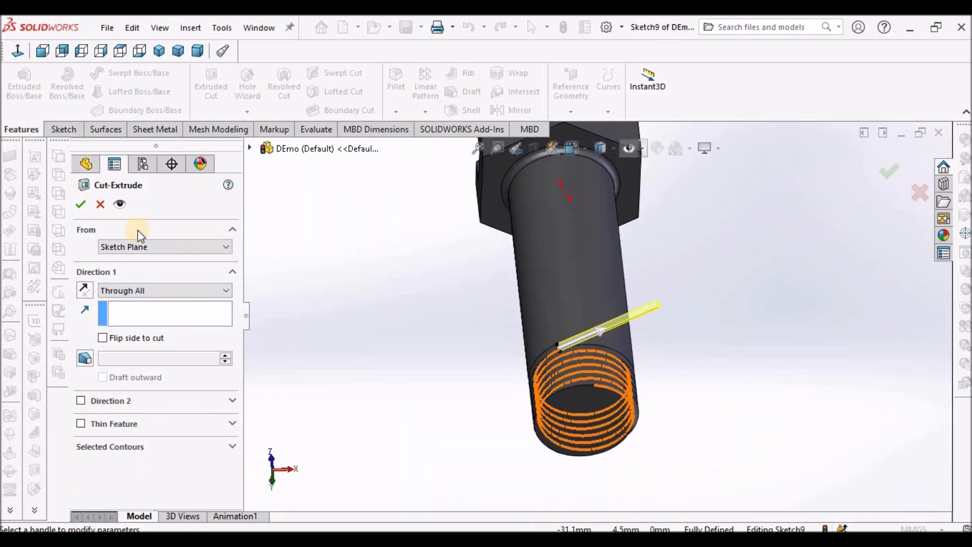
{"action": "left_click", "coordinate": [80, 205]}
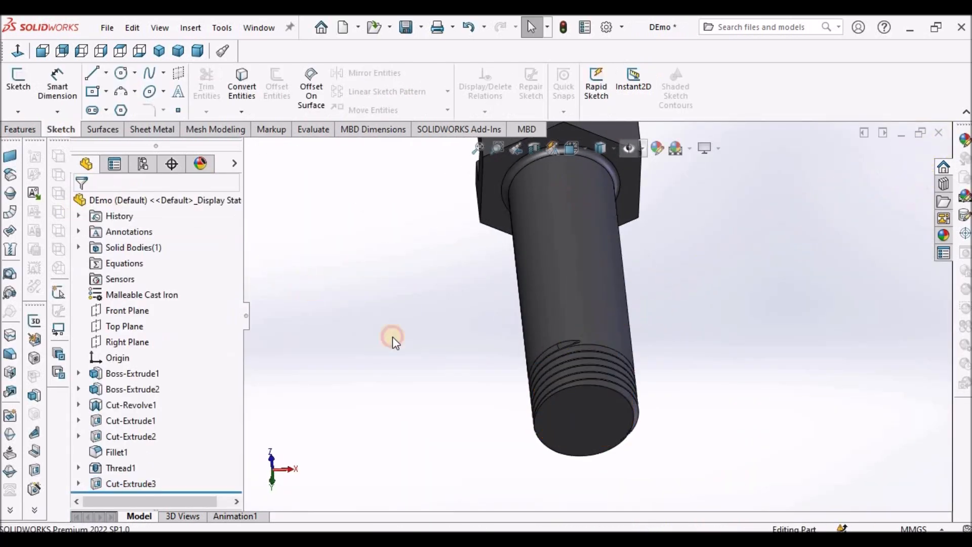
Edit the shank thread and set its blind depth to 30 mm
{"action": "scroll", "coordinate": [579, 357], "scroll_direction": "down", "scroll_amount": 5}
{"action": "middle_click_drag", "start_coordinate": [677, 319], "coordinate": [723, 393]}
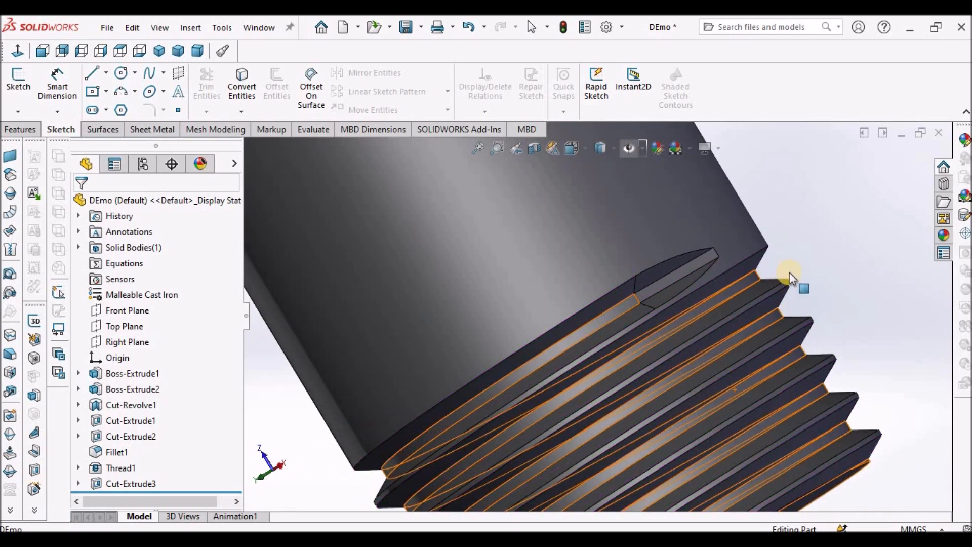
{"action": "scroll", "coordinate": [600, 250], "scroll_direction": "up", "scroll_amount": 5}
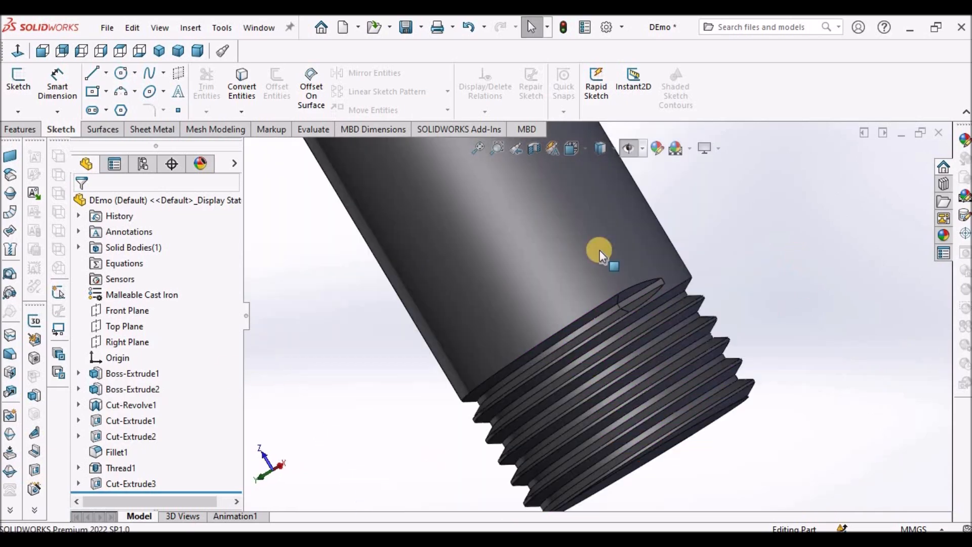
{"action": "right_click", "coordinate": [132, 467]}
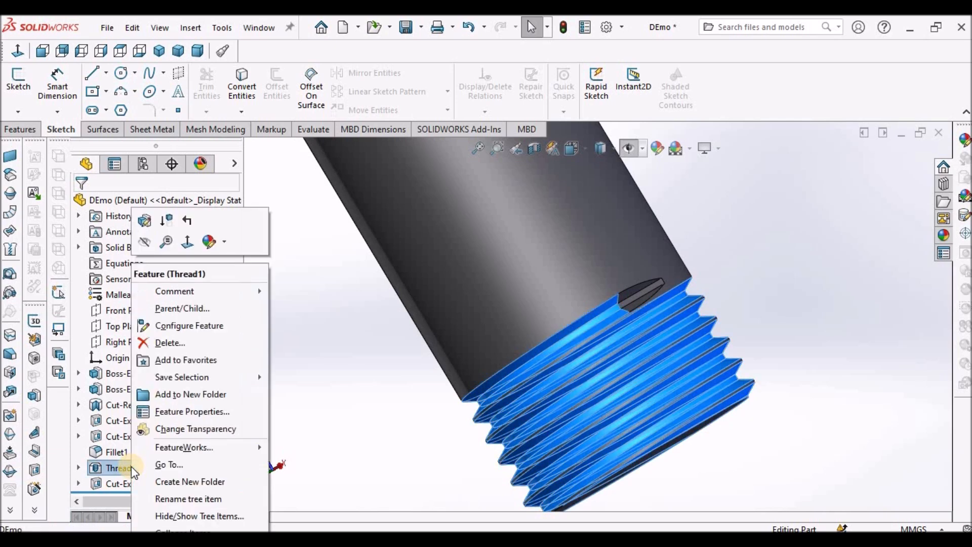
{"action": "left_click", "coordinate": [144, 221]}
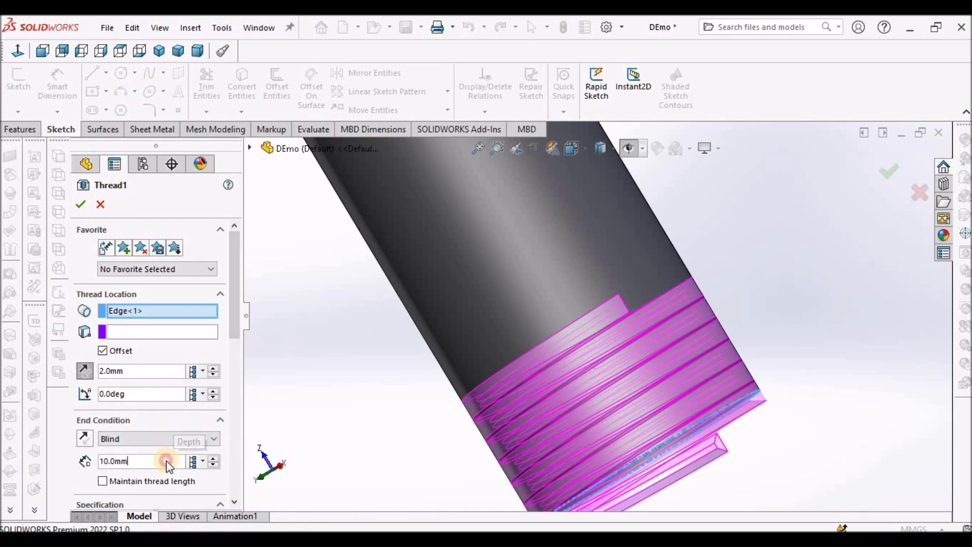
{"action": "type", "text": "30"}
{"action": "key", "text": "Return"}
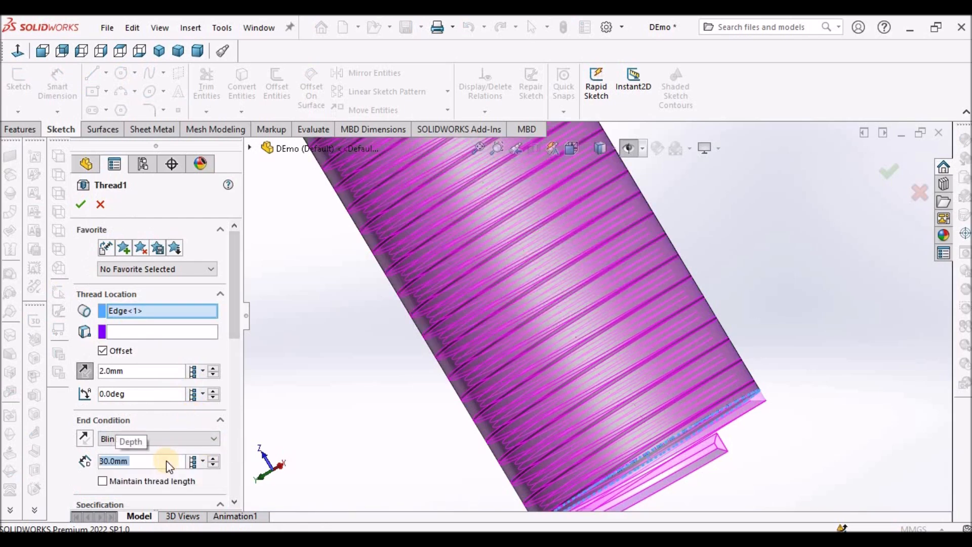
{"action": "scroll", "coordinate": [503, 332], "scroll_direction": "up", "scroll_amount": 5}
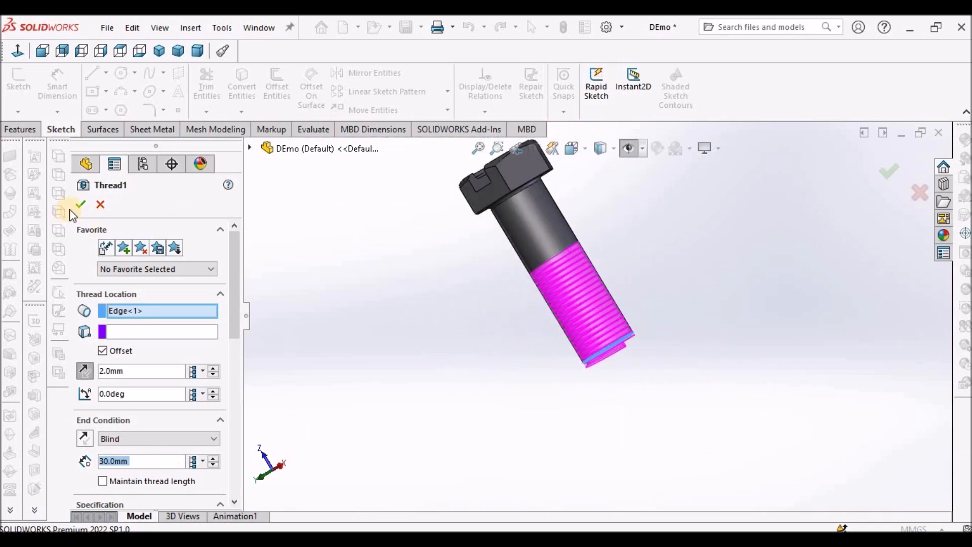
{"action": "left_click", "coordinate": [92, 205]}
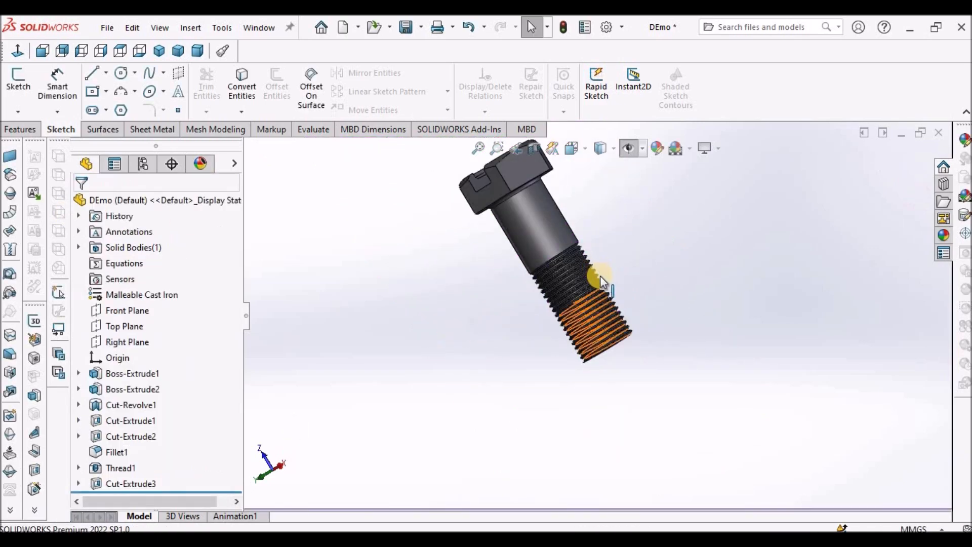
Inspect the finished bolt's lengthened thread and slotted head in the front and isometric views
{"action": "scroll", "coordinate": [600, 294], "scroll_direction": "down", "scroll_amount": 6}
{"action": "middle_click_drag", "start_coordinate": [599, 299], "coordinate": [574, 275]}
{"action": "left_click", "coordinate": [574, 275]}
{"action": "left_click", "coordinate": [61, 52]}
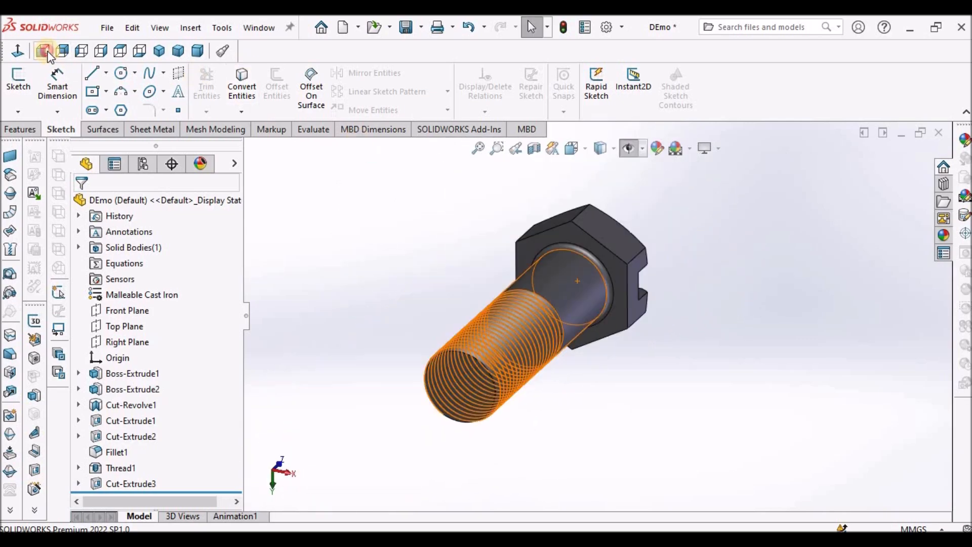
{"action": "left_click", "coordinate": [47, 52]}
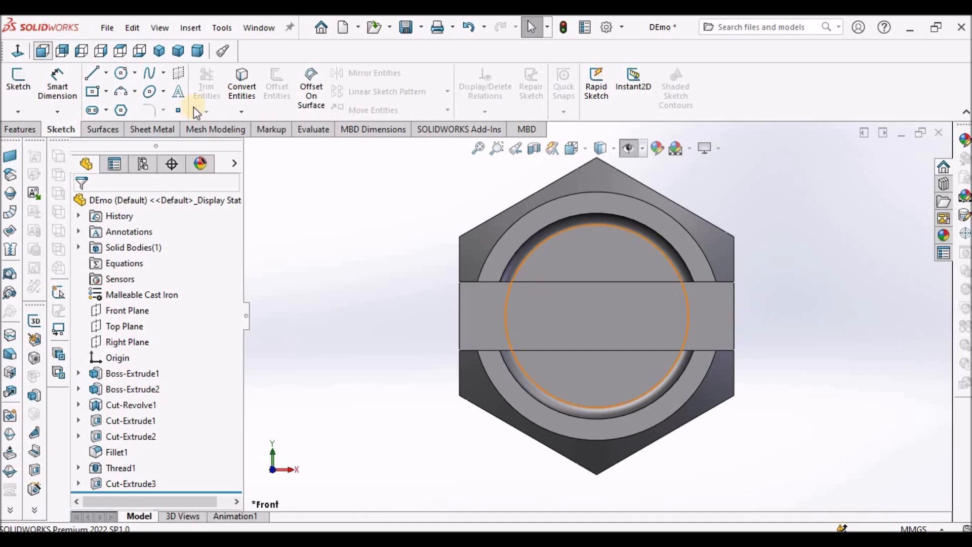
{"action": "left_click", "coordinate": [159, 51]}
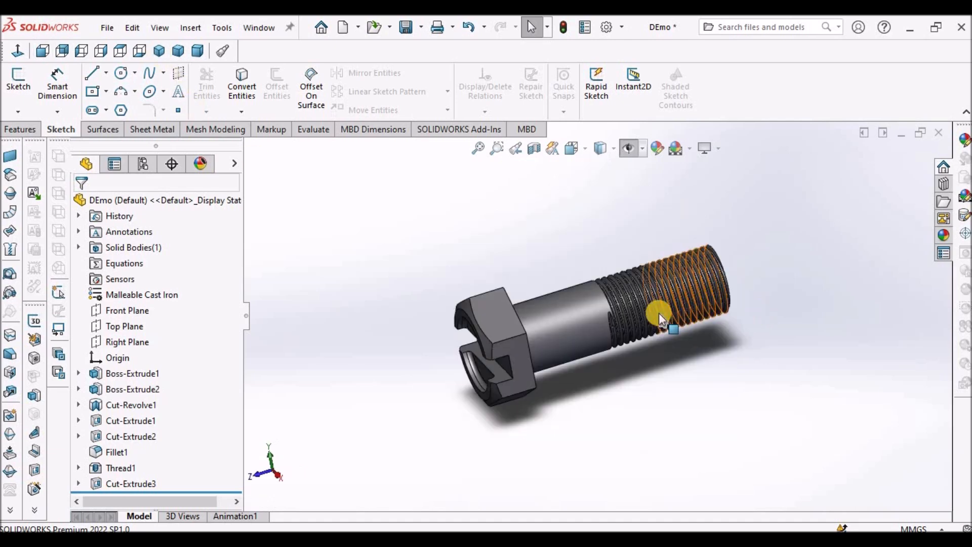
{"action": "middle_click_drag", "start_coordinate": [657, 314], "coordinate": [642, 398]}
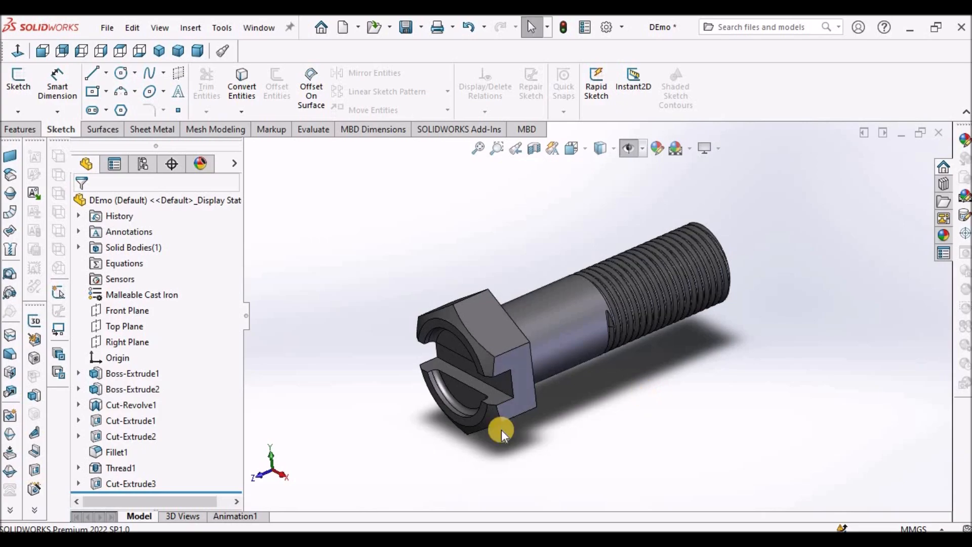